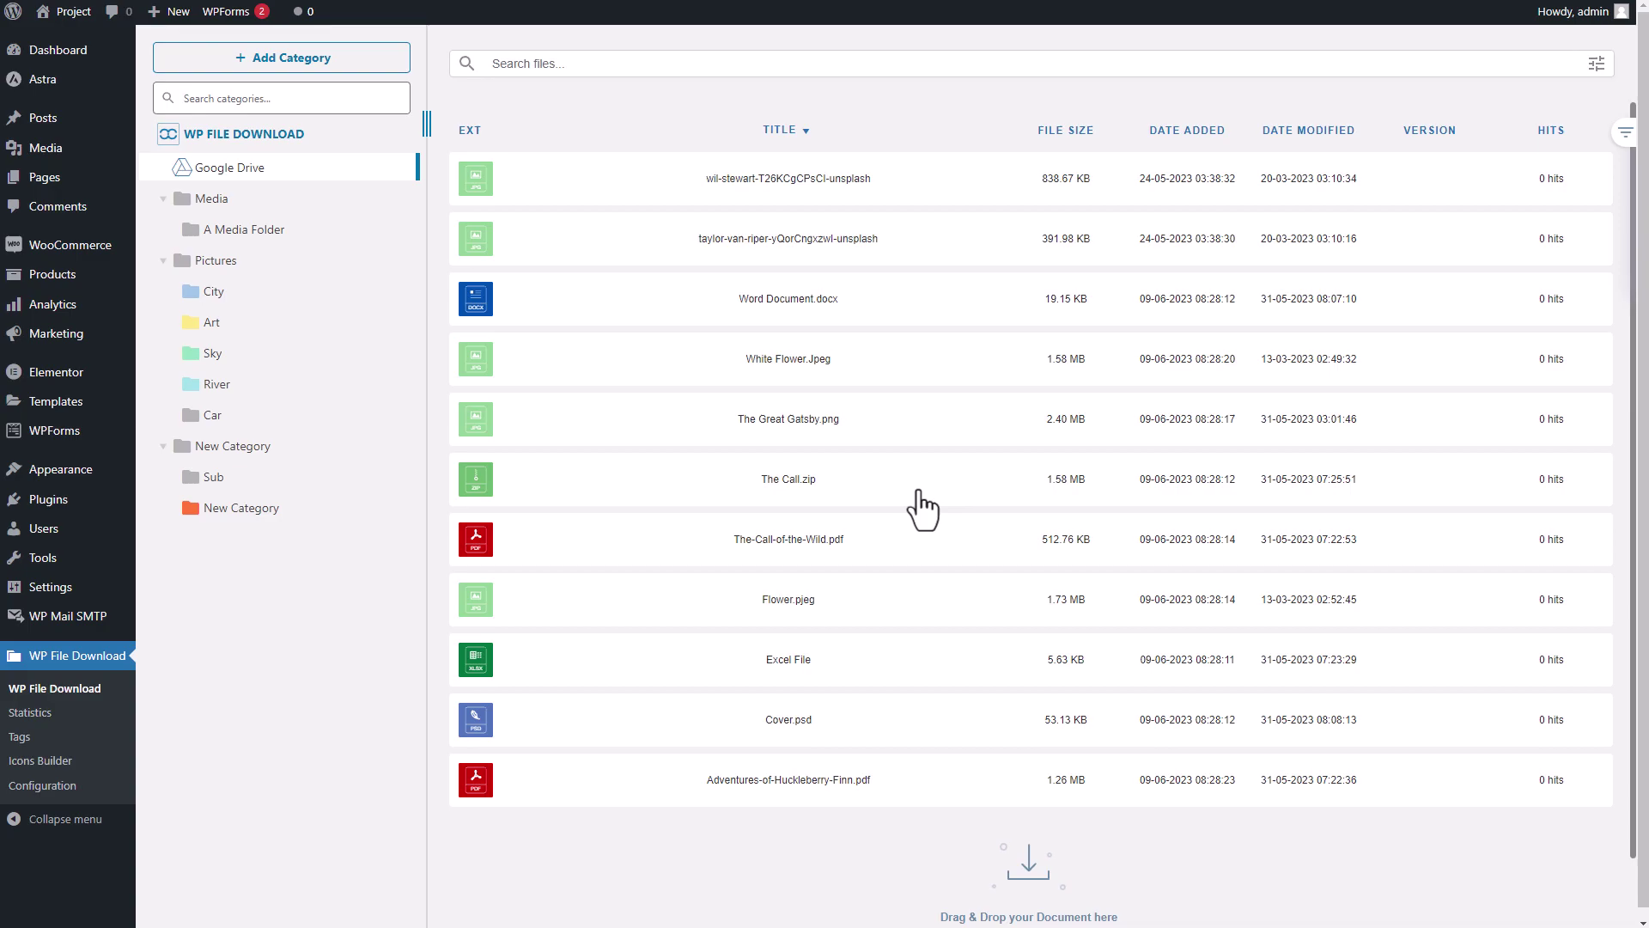
- Review the Google Drive connection settings: Automatic mode, Curl sync, 30-minute periodicity
{"action": "scroll", "coordinate": [986, 566], "scroll_direction": "down", "scroll_amount": 1}
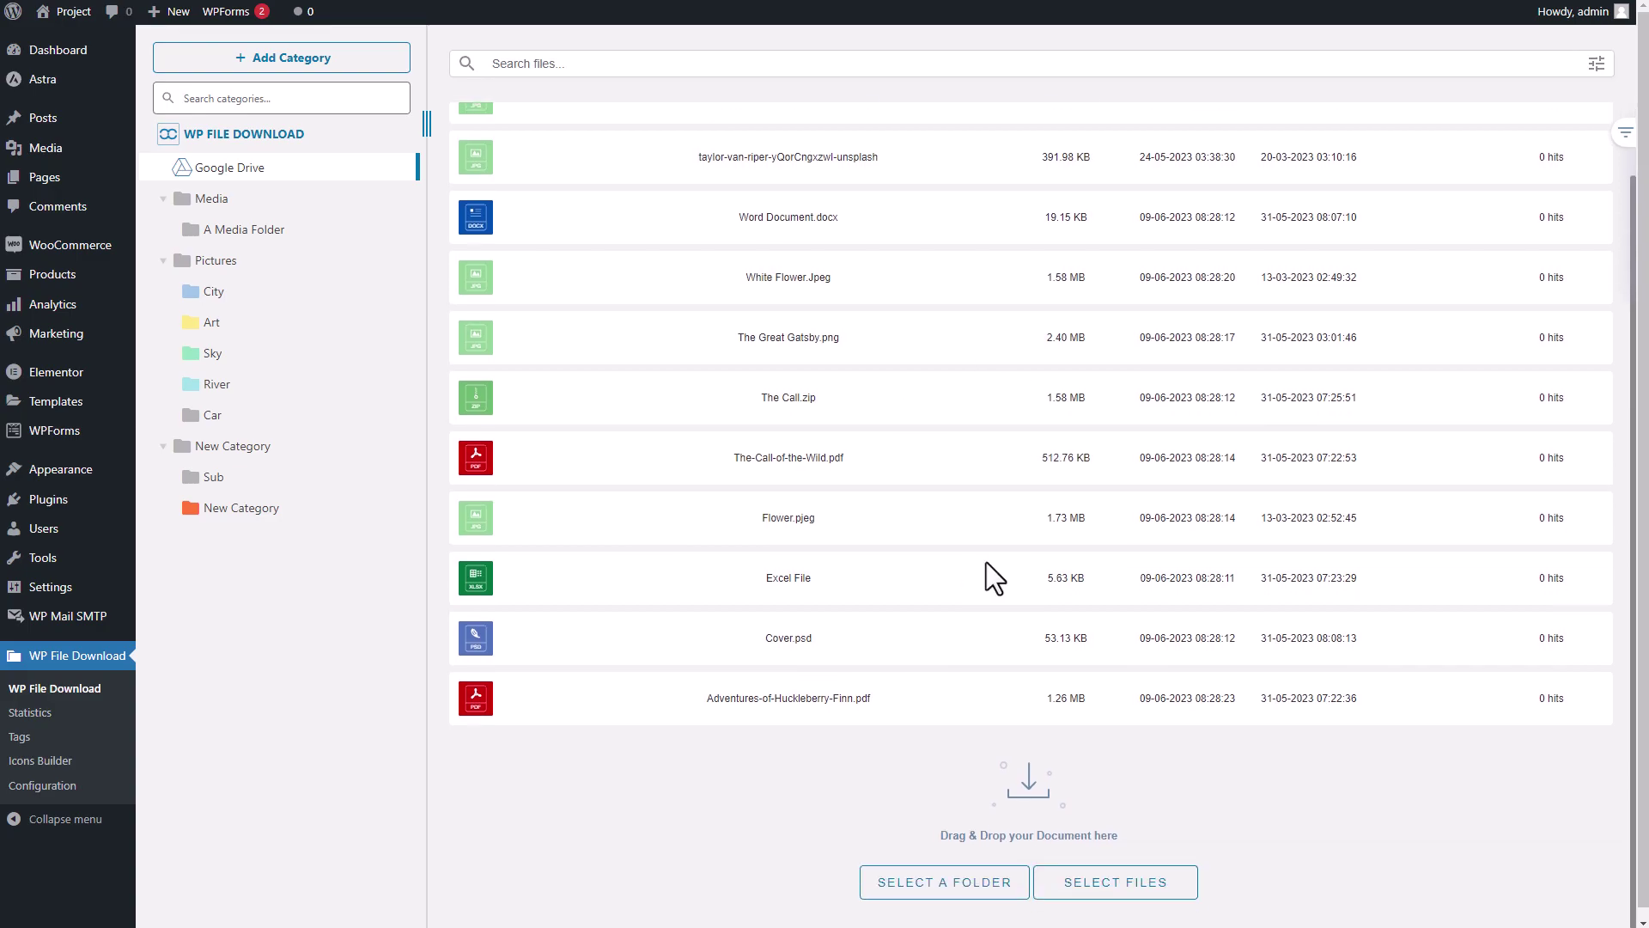
{"action": "scroll", "coordinate": [994, 405], "scroll_direction": "up", "scroll_amount": 1}
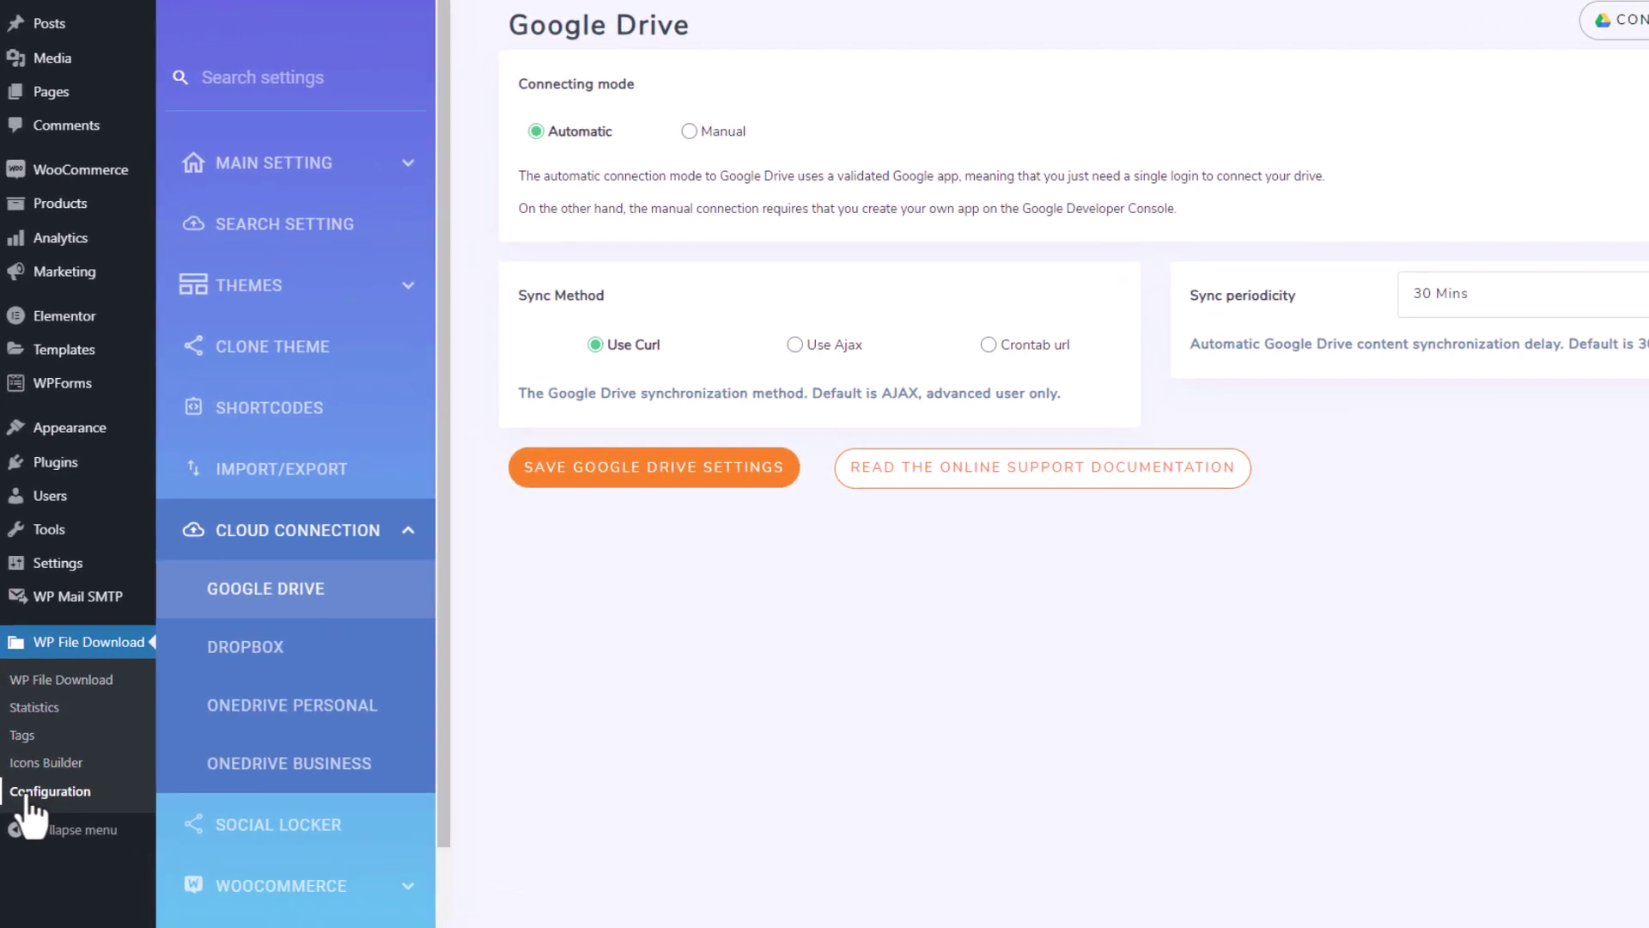
{"action": "left_click", "coordinate": [266, 539]}
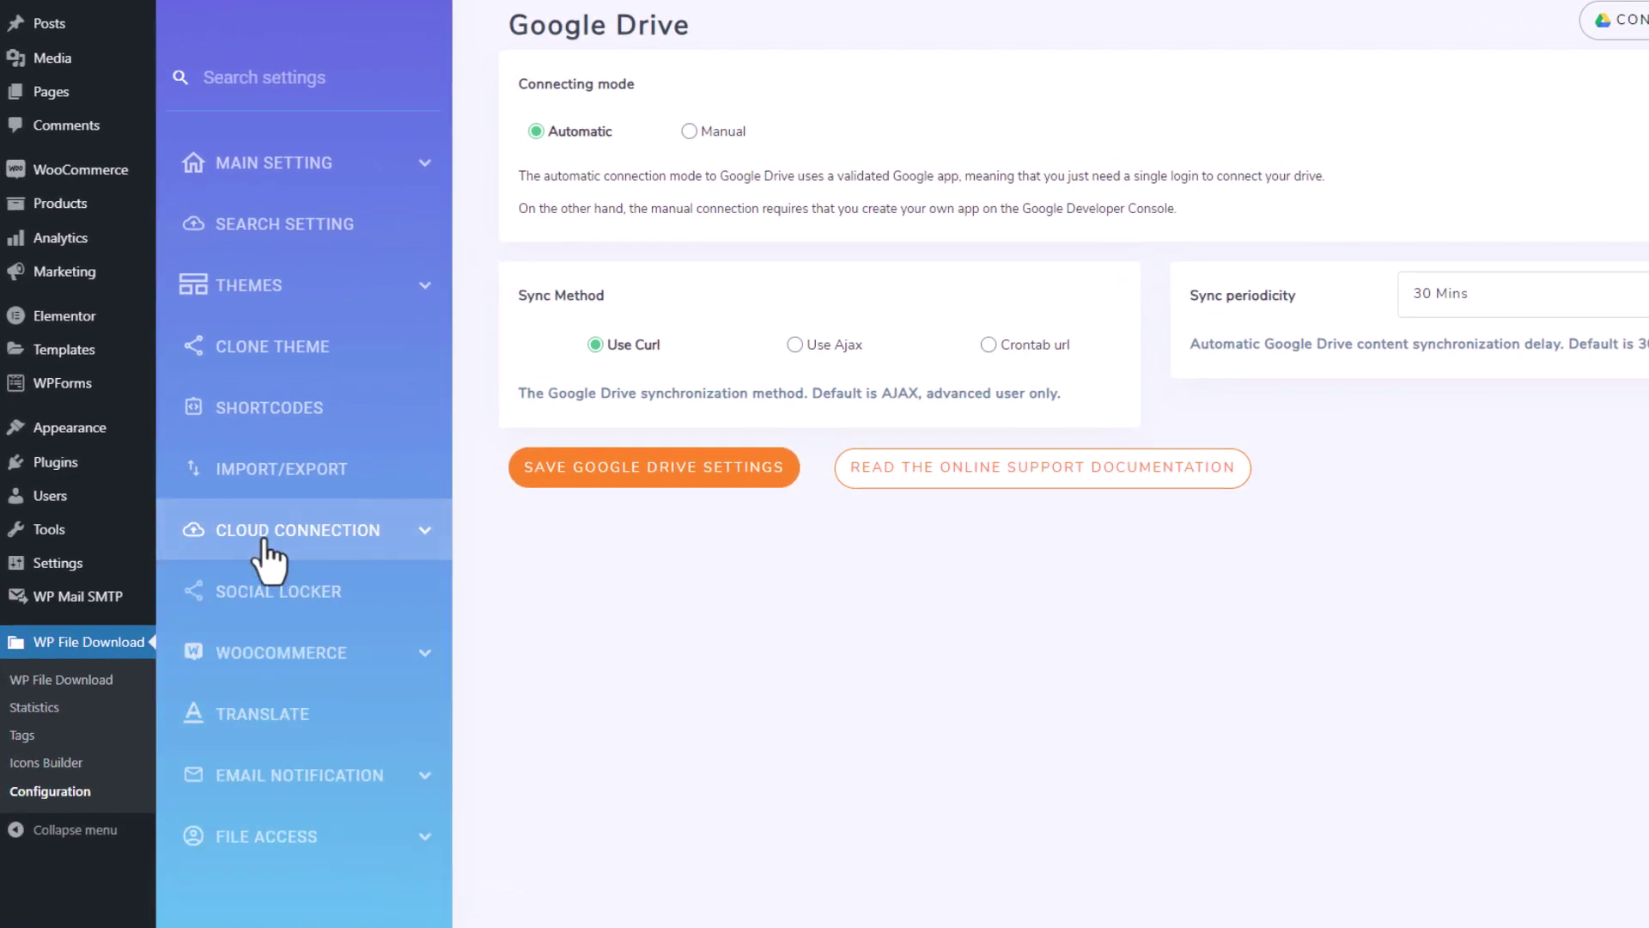
{"action": "left_click", "coordinate": [313, 544]}
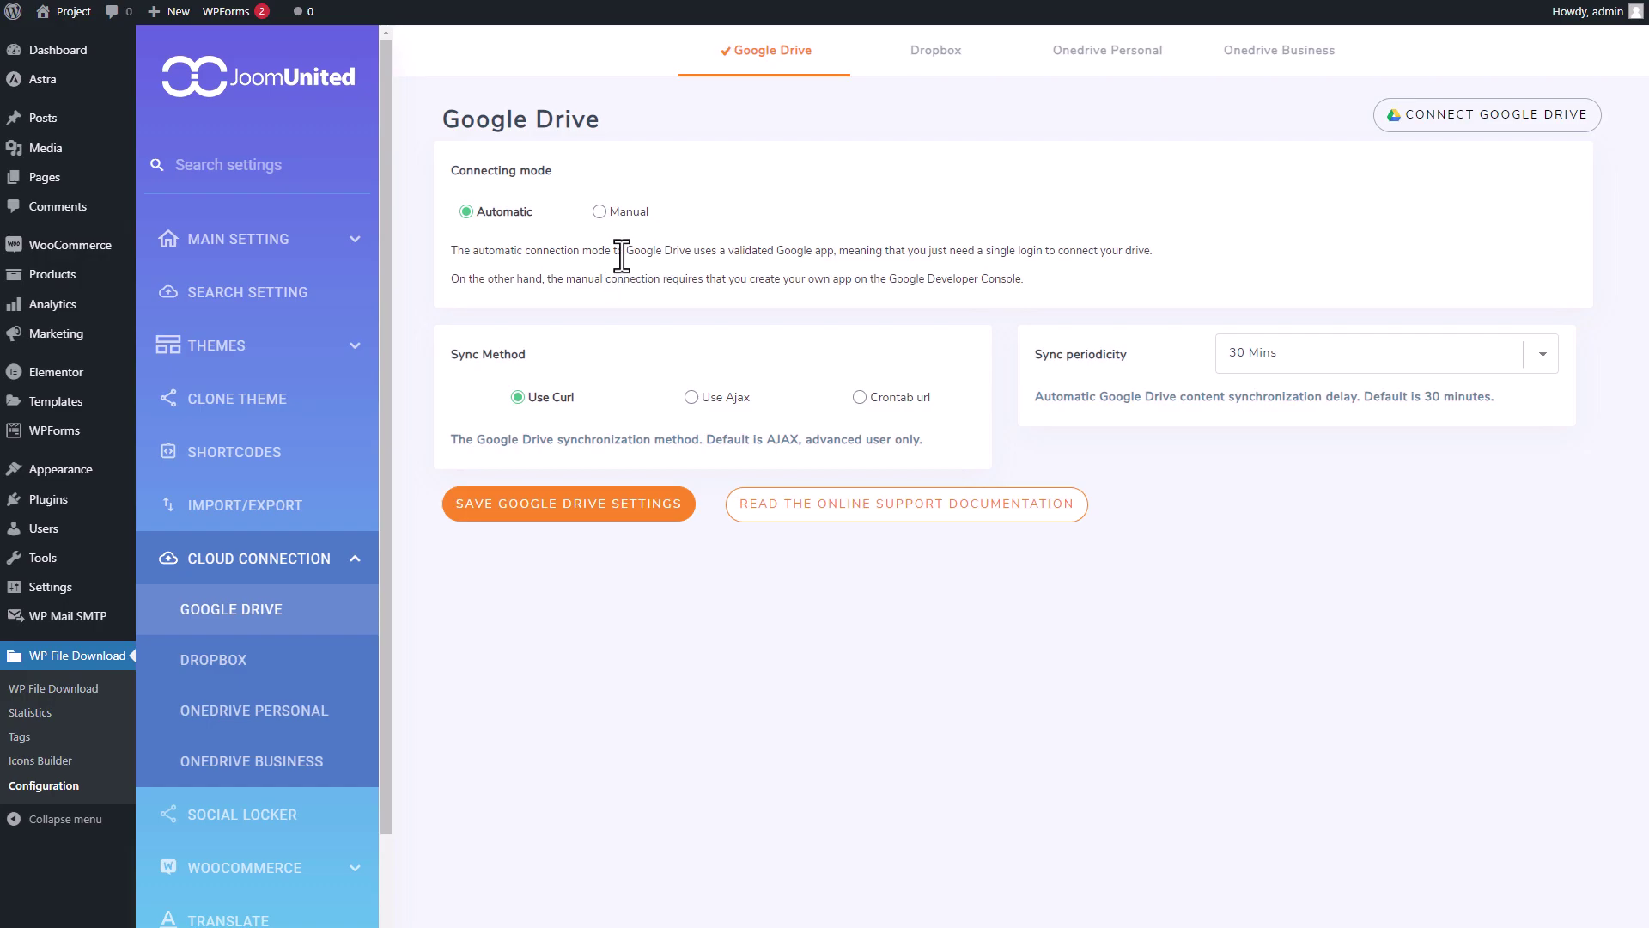
{"action": "left_click", "coordinate": [600, 212]}
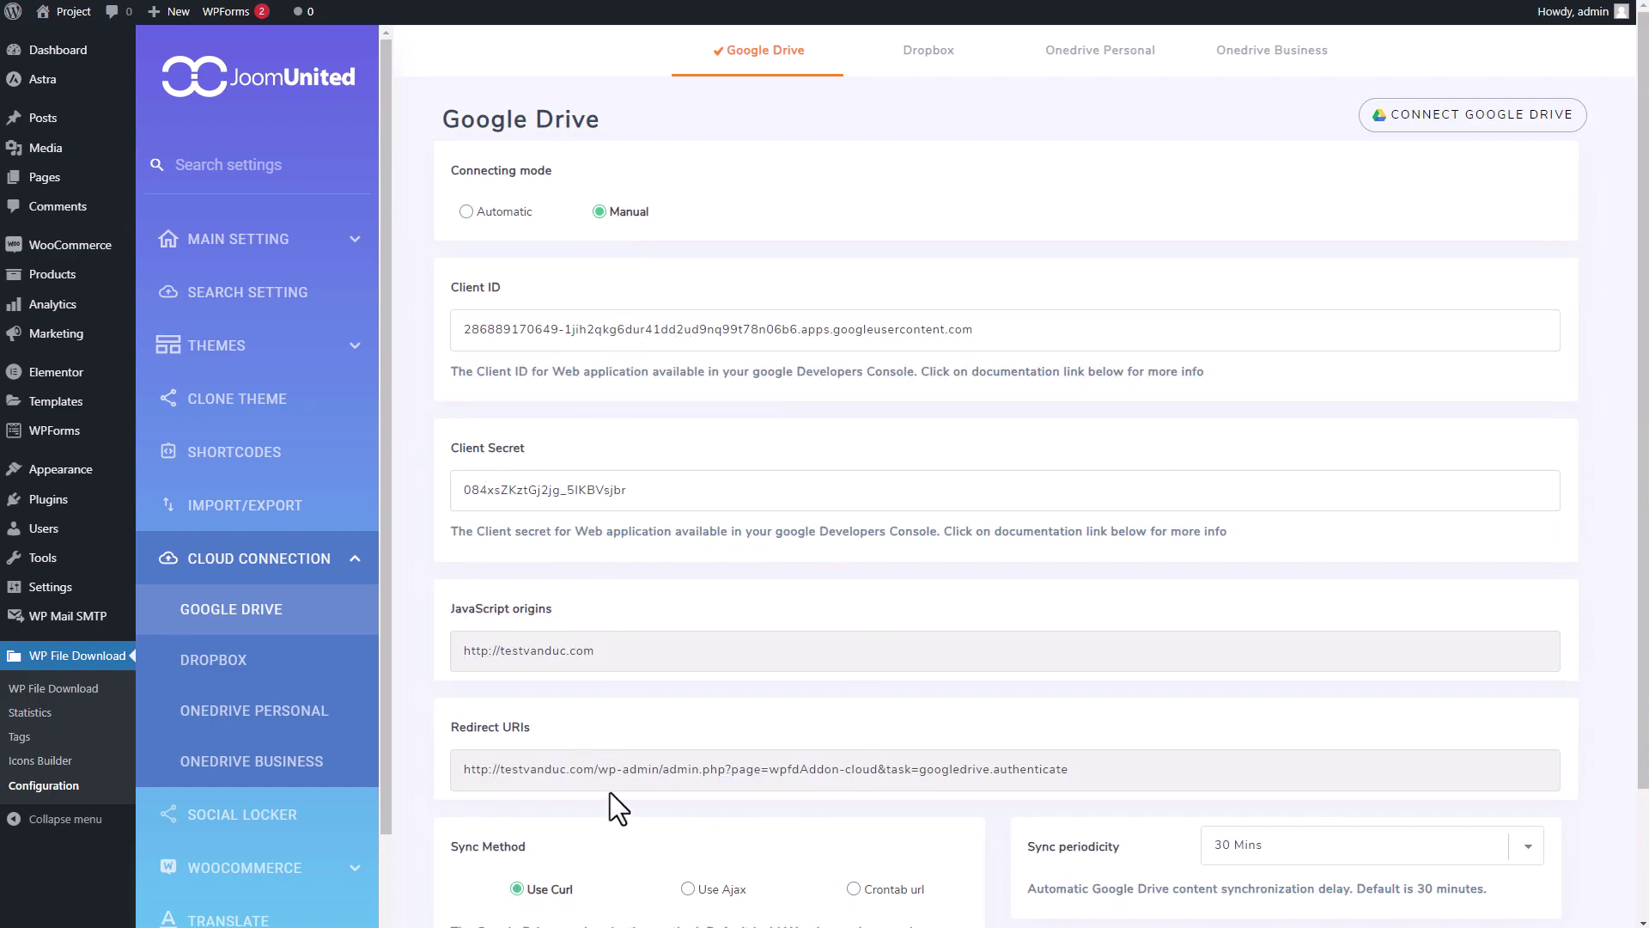
{"action": "left_click", "coordinate": [483, 216]}
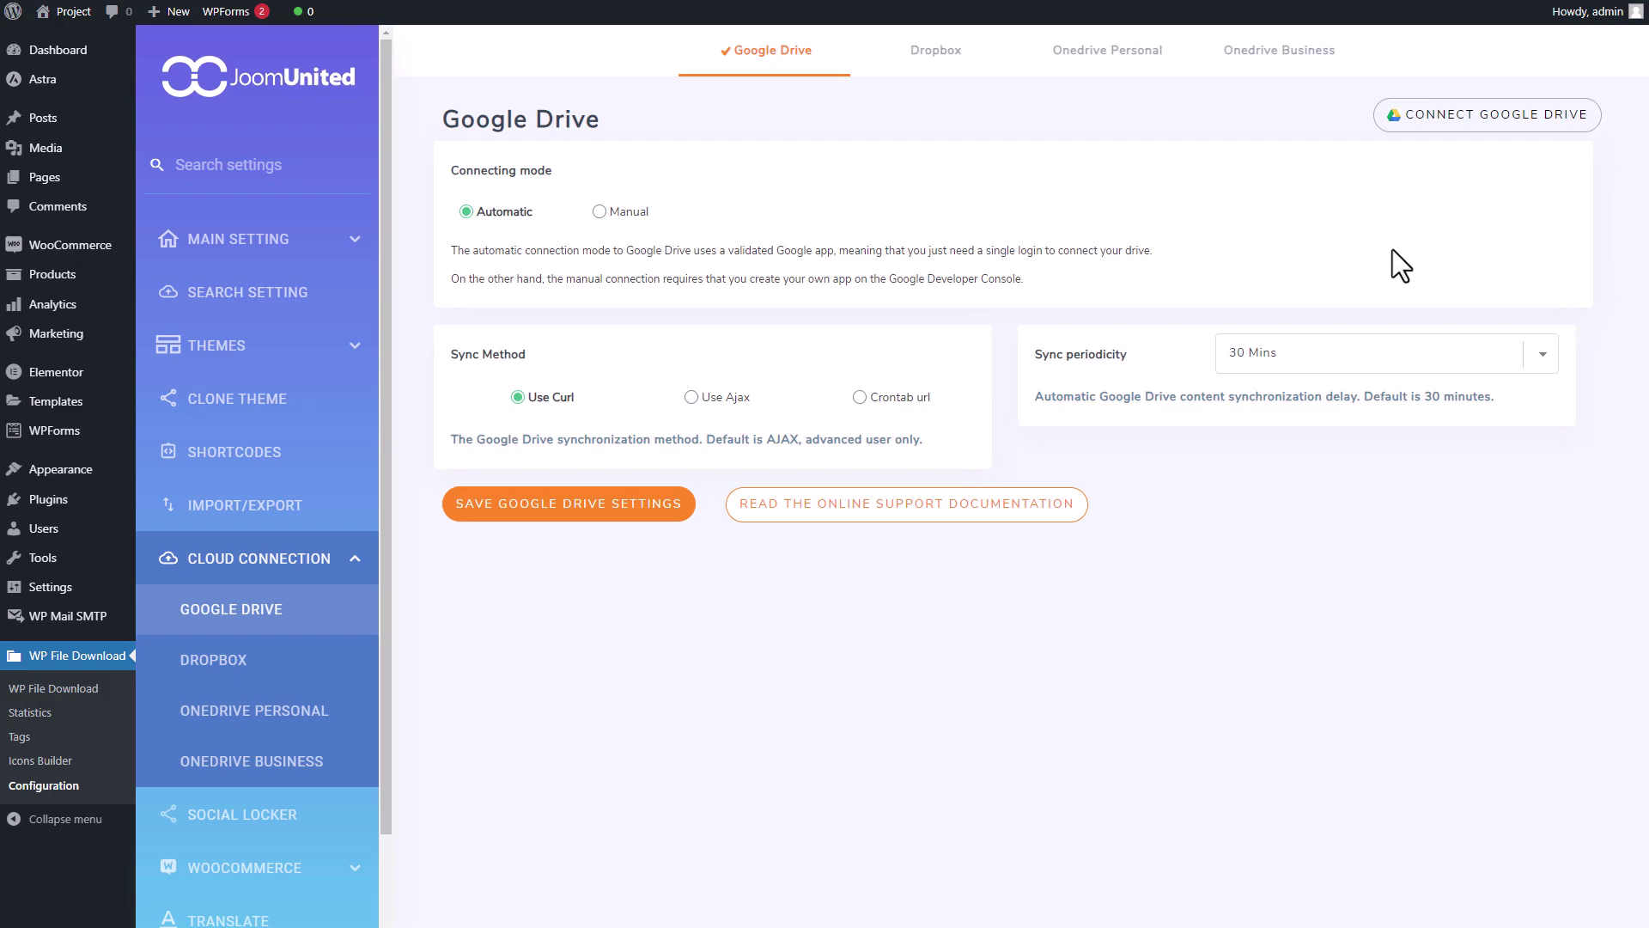
- Link a Google account automatically, accepting the Cloud Connector disclaimer and granting Drive access
{"action": "left_click", "coordinate": [1503, 127]}
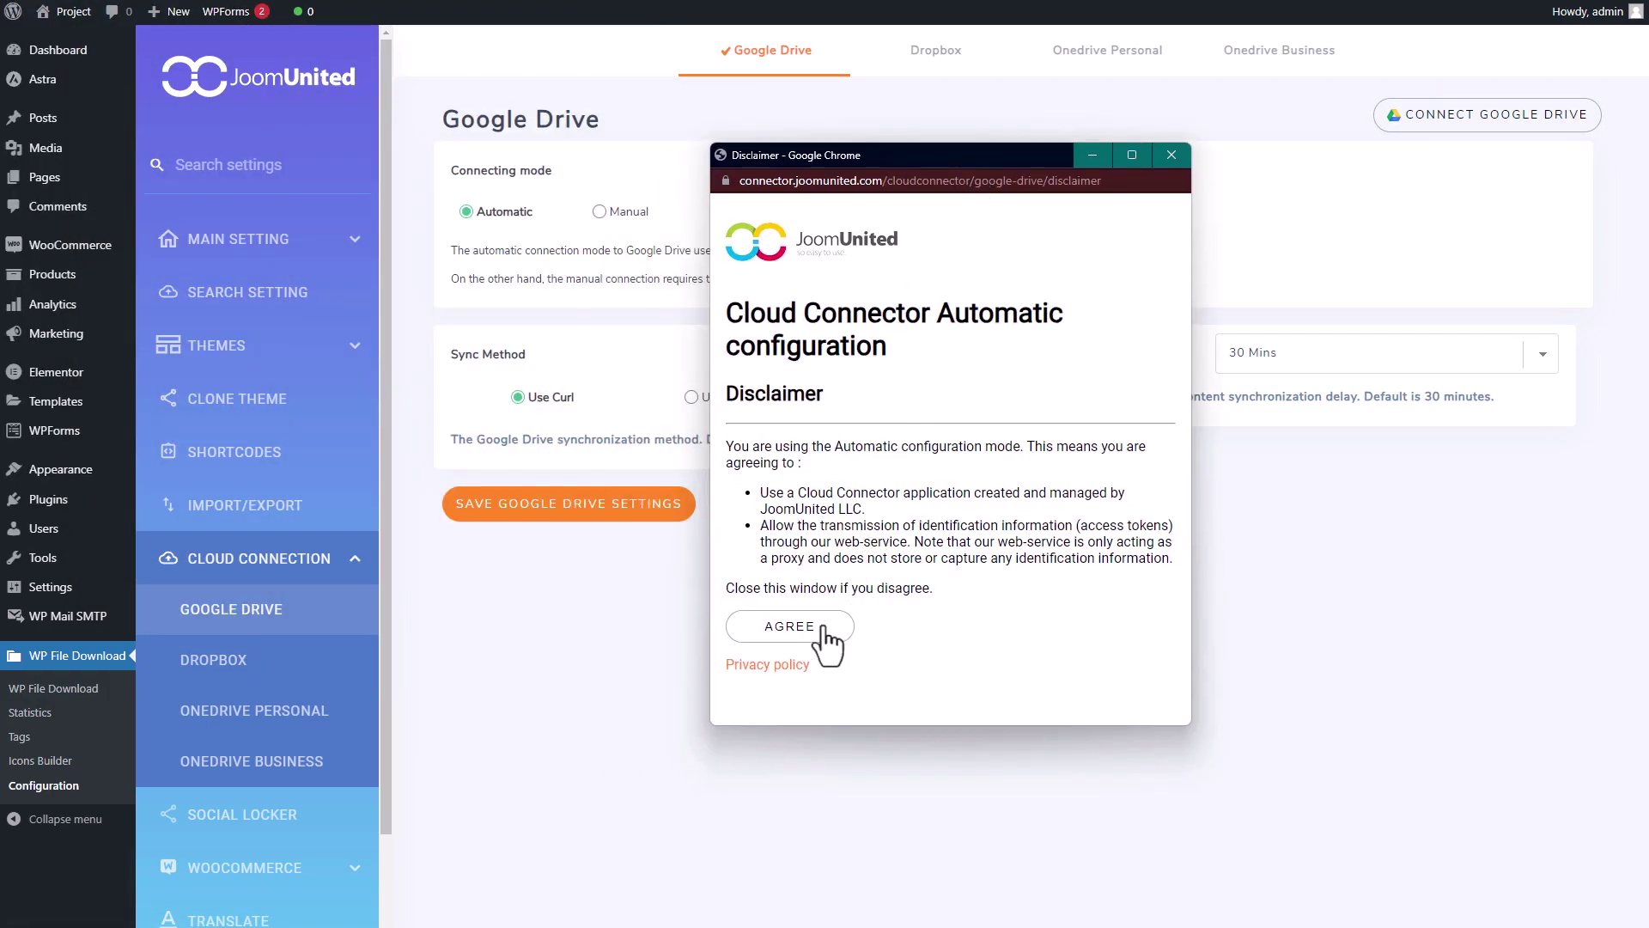
{"action": "left_click", "coordinate": [803, 629]}
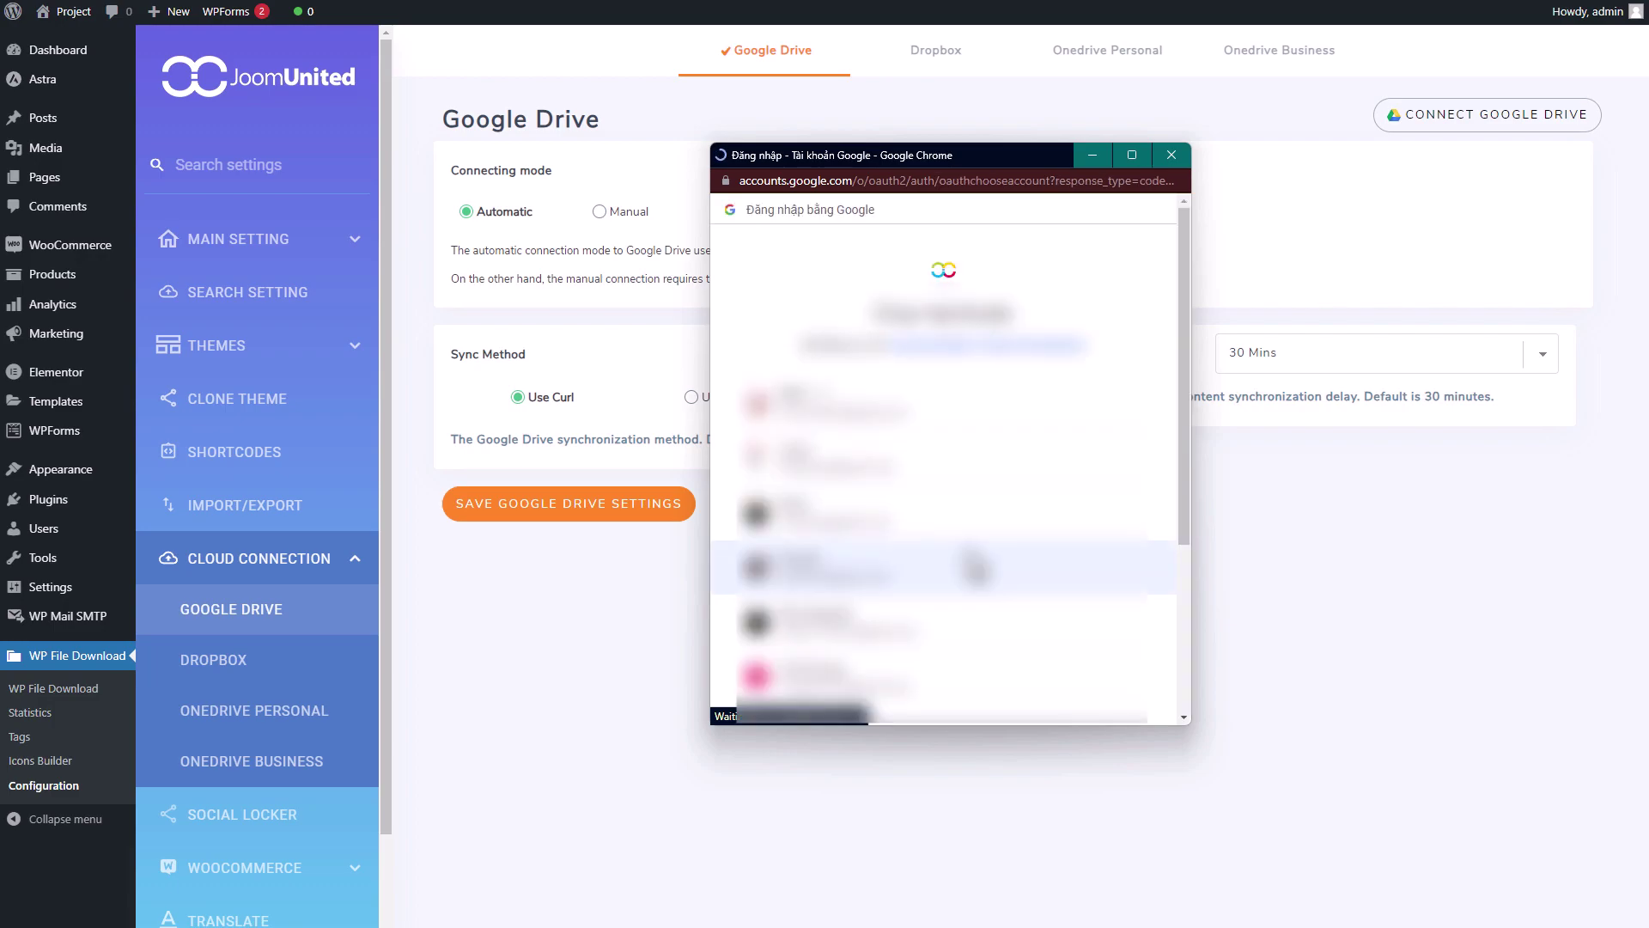
{"action": "left_click", "coordinate": [893, 490]}
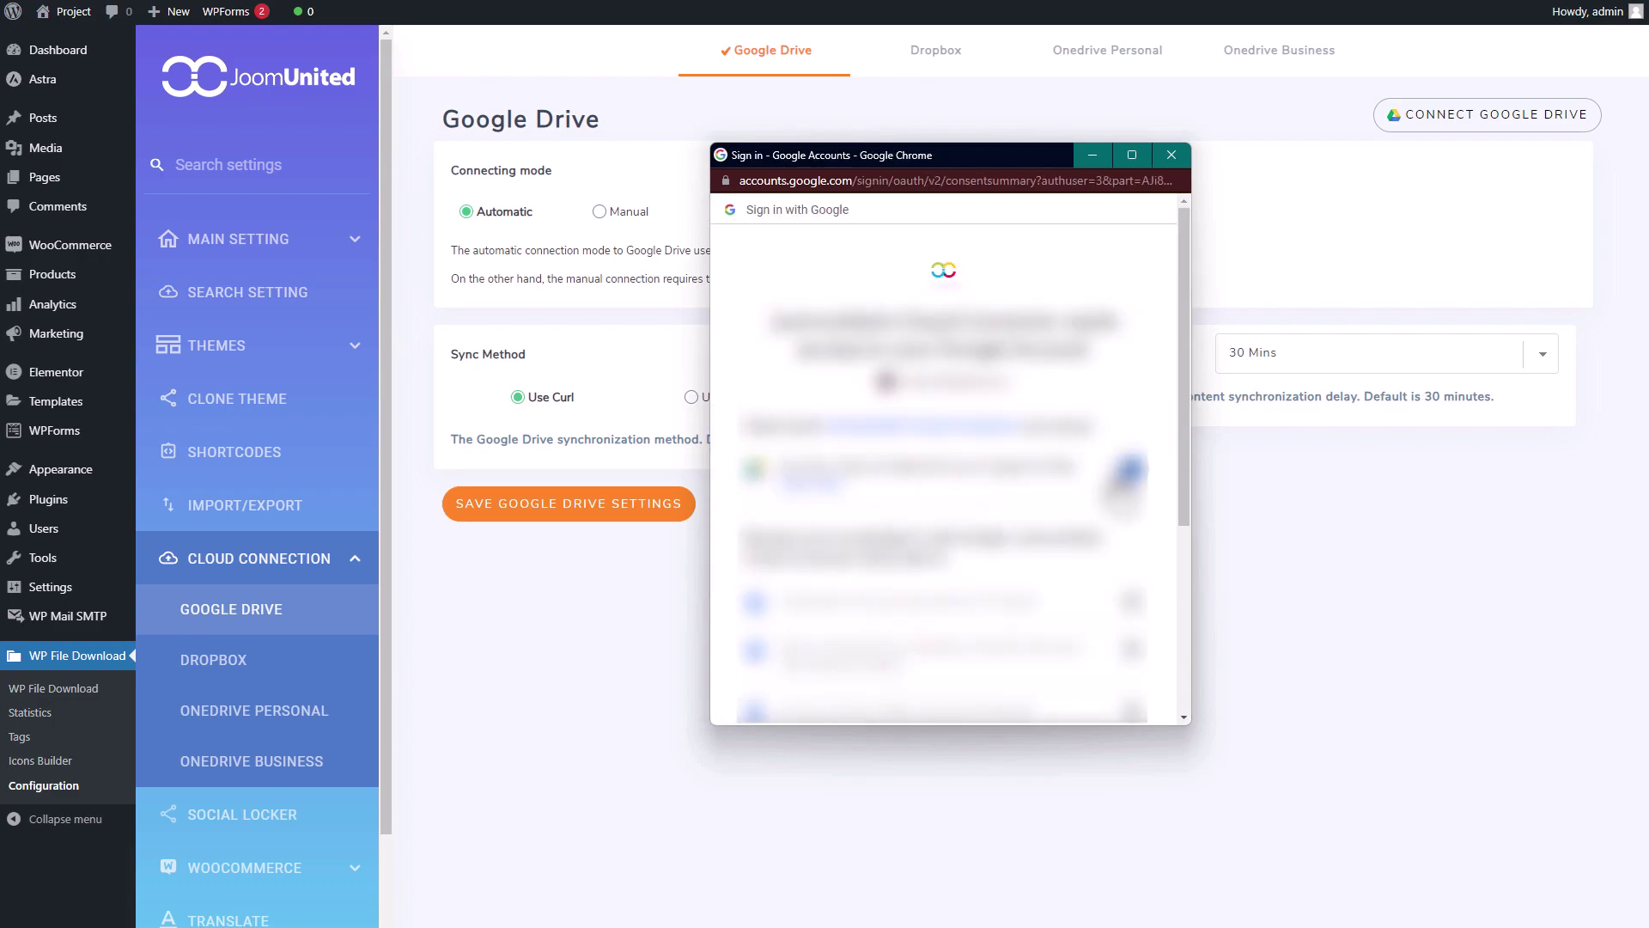
{"action": "scroll", "coordinate": [1036, 659], "scroll_direction": "down", "scroll_amount": 5}
{"action": "left_click", "coordinate": [1036, 658]}
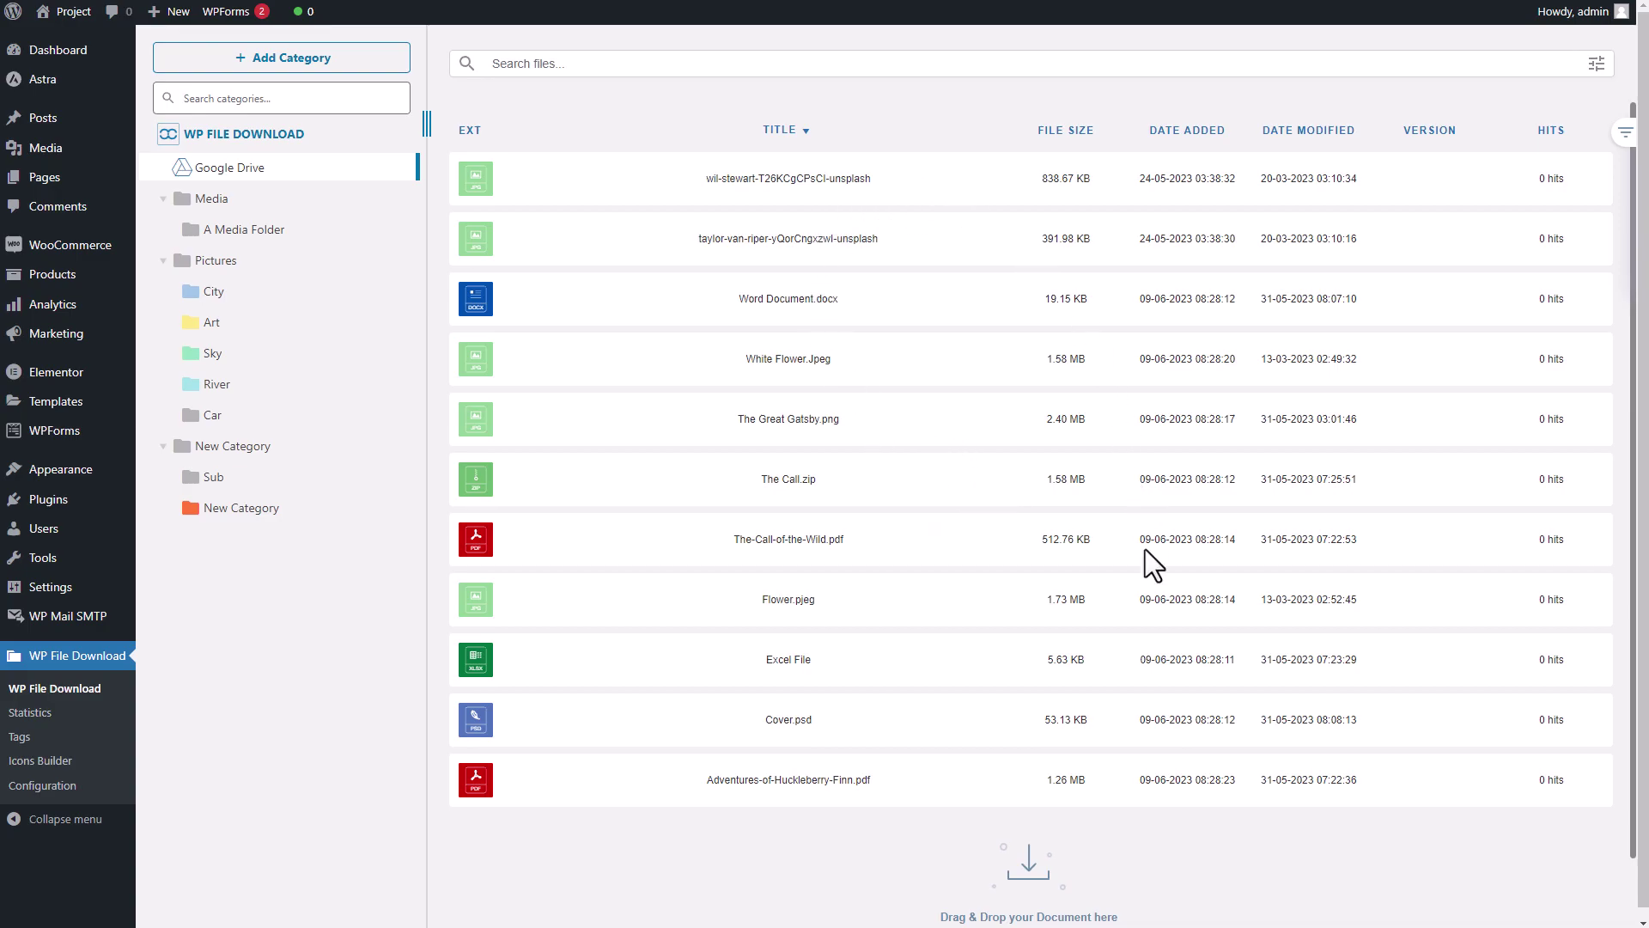
- Create a subcategory named 'New Category' under the Google Drive category
{"action": "right_click", "coordinate": [261, 173]}
{"action": "left_click", "coordinate": [380, 196]}
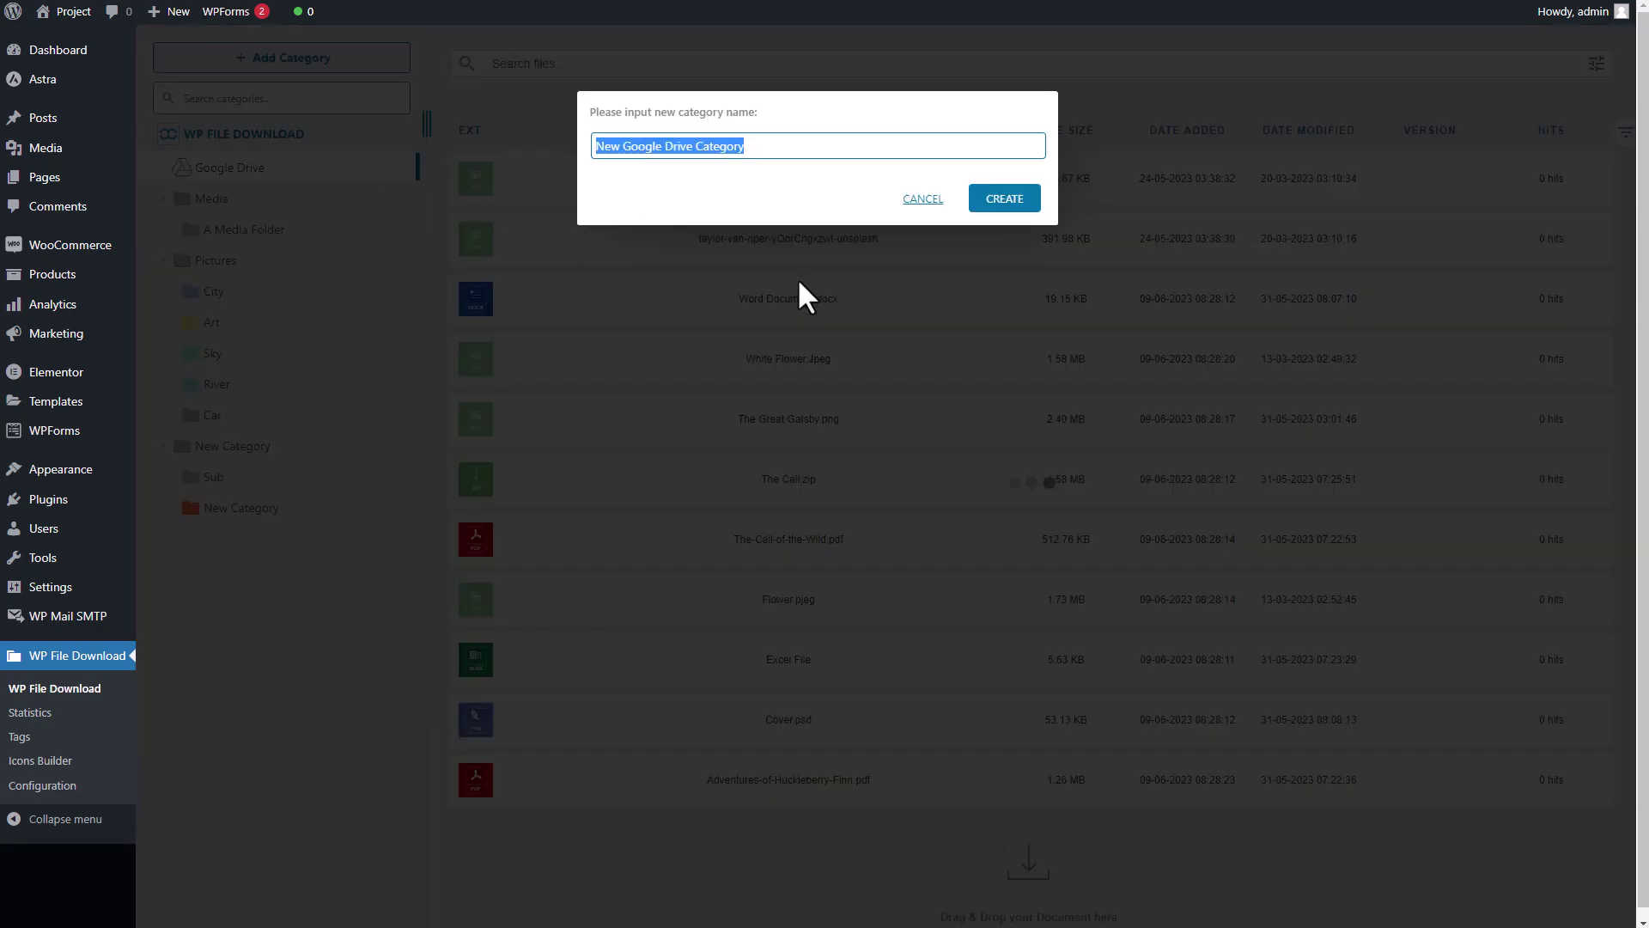
{"action": "left_click", "coordinate": [777, 148]}
{"action": "left_click_drag", "start_coordinate": [786, 152], "coordinate": [620, 155]}
{"action": "key", "text": "BackSpace"}
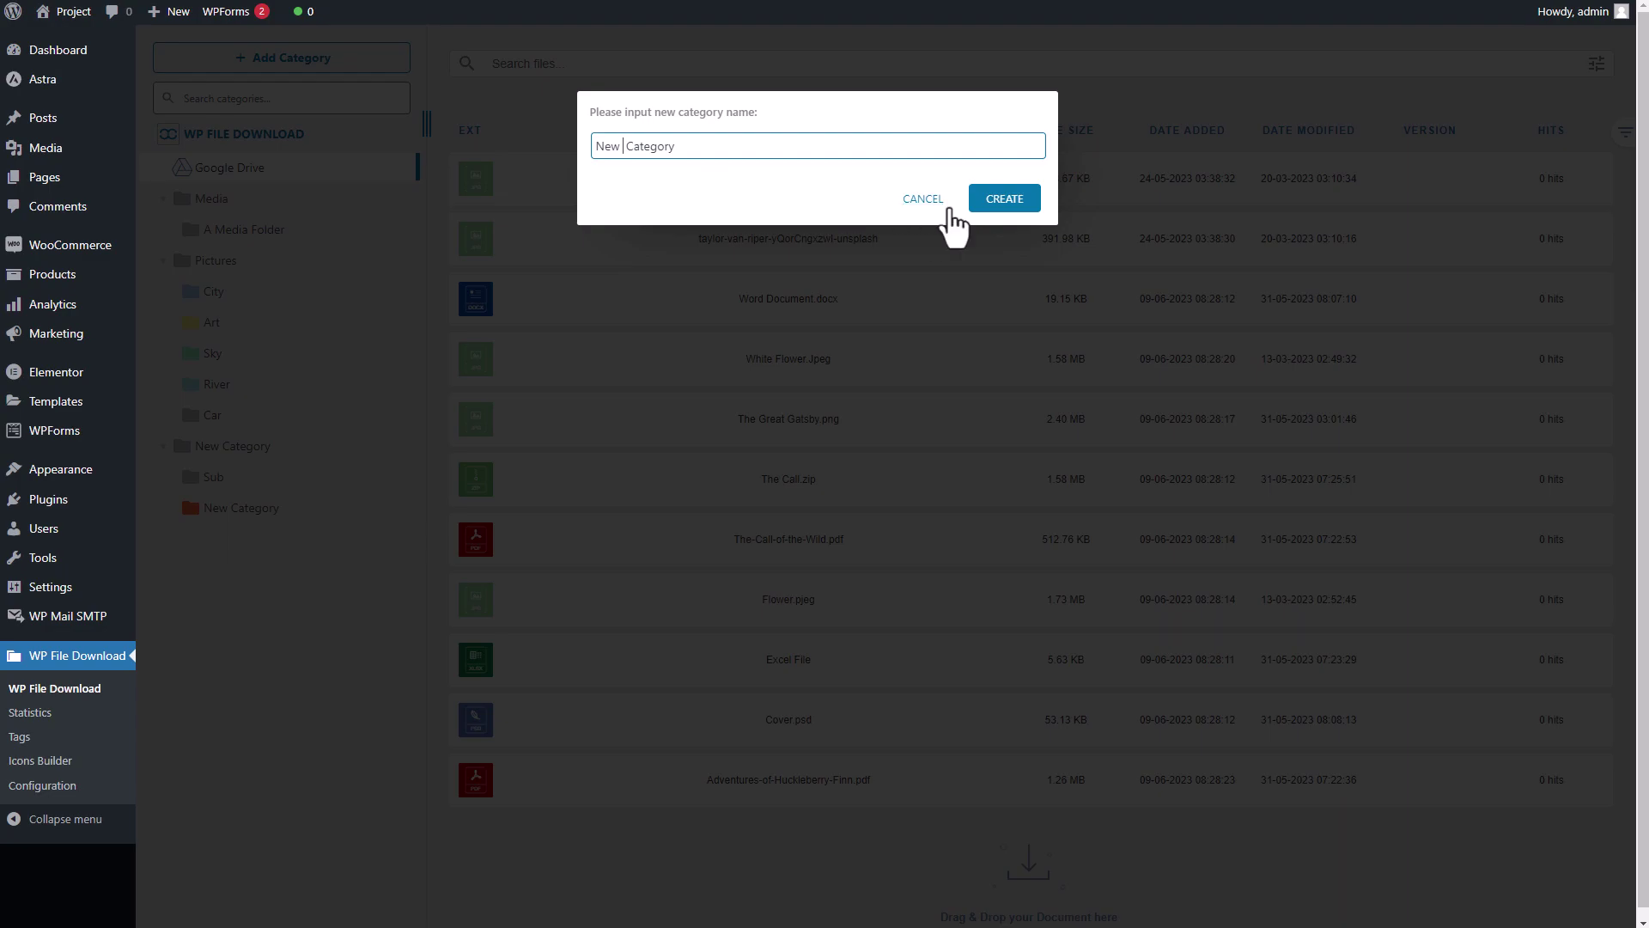
{"action": "left_click", "coordinate": [1005, 213]}
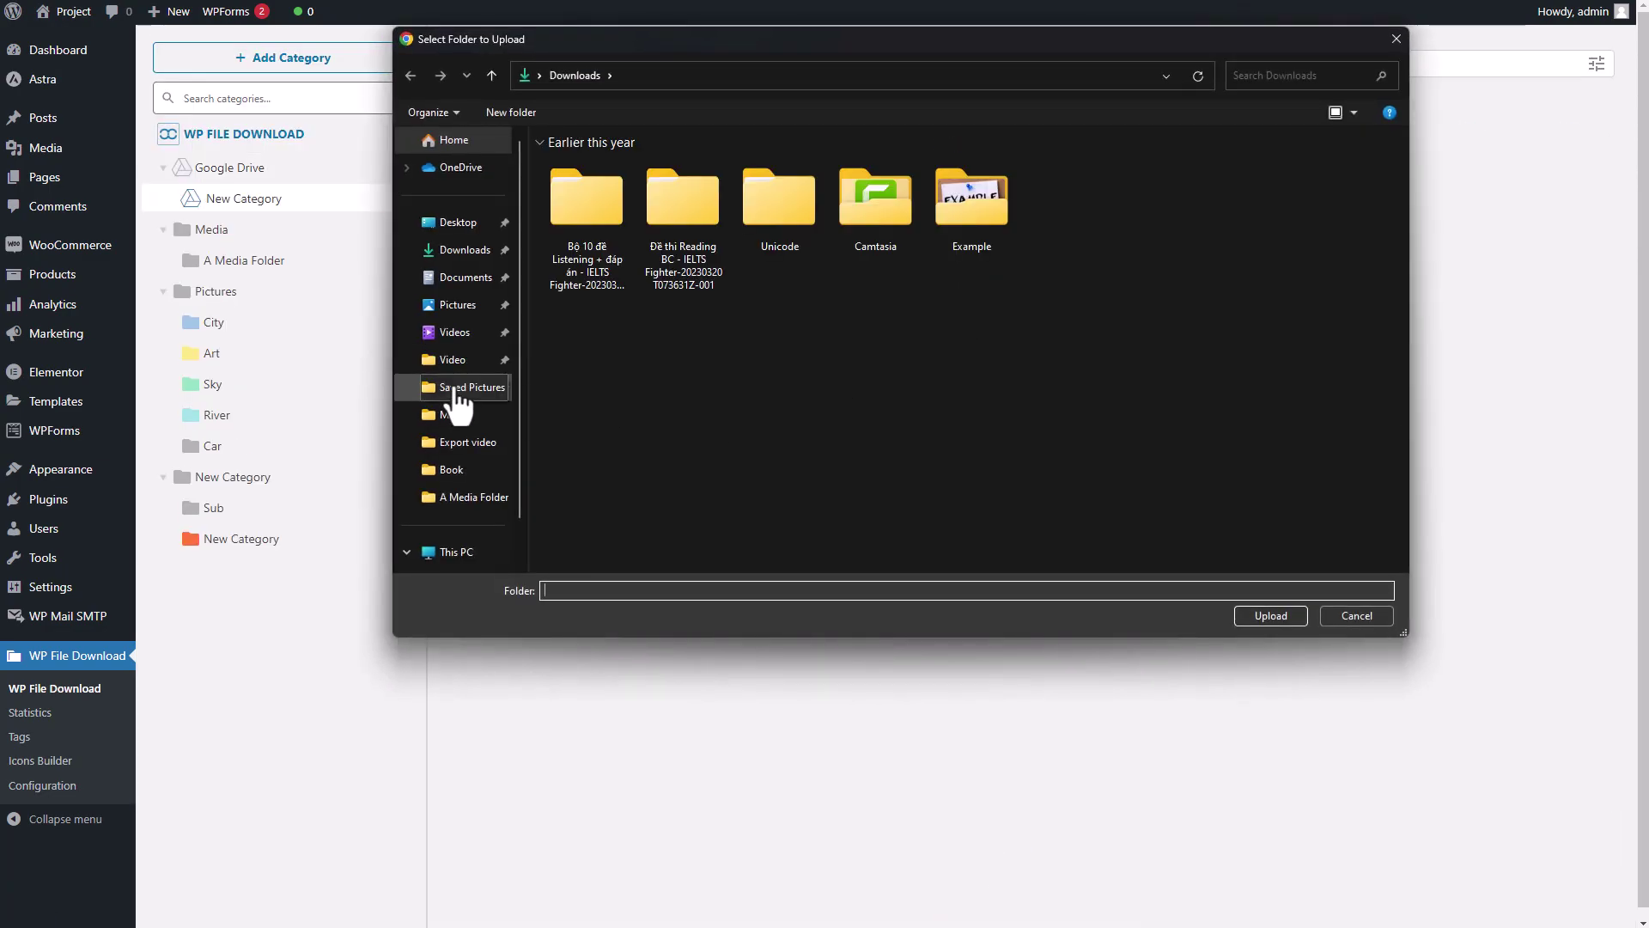
- Upload A Media Folder's 9 files into New Category
{"action": "left_click", "coordinate": [448, 388]}
{"action": "double_click", "coordinate": [594, 189]}
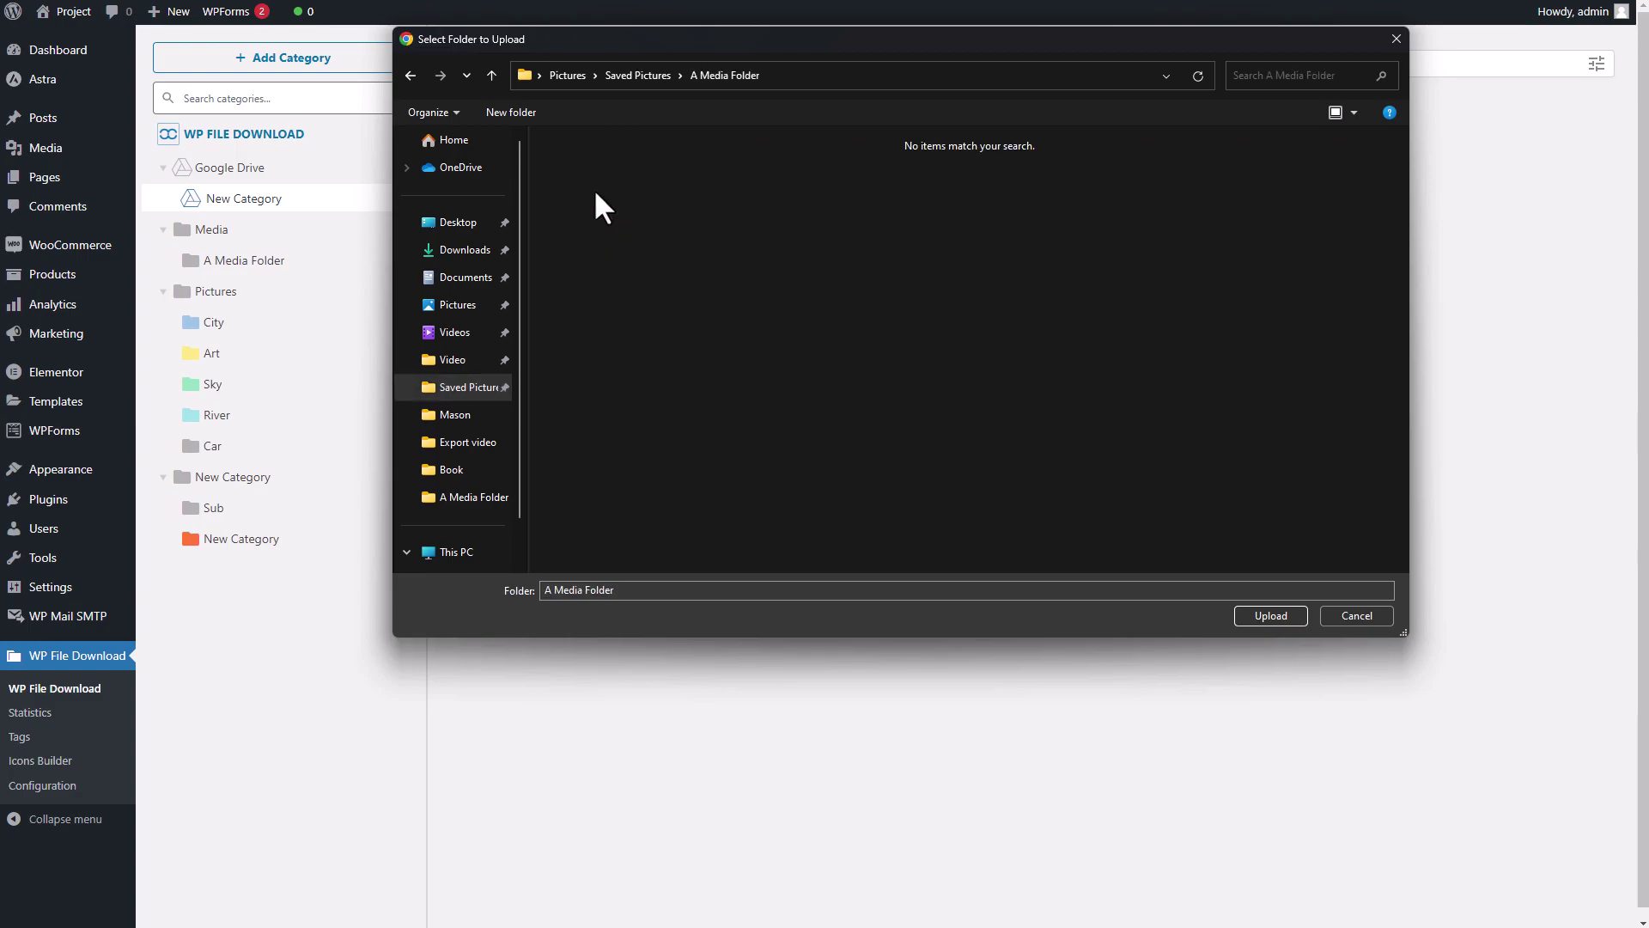
{"action": "left_click", "coordinate": [1270, 615]}
{"action": "left_click", "coordinate": [898, 96]}
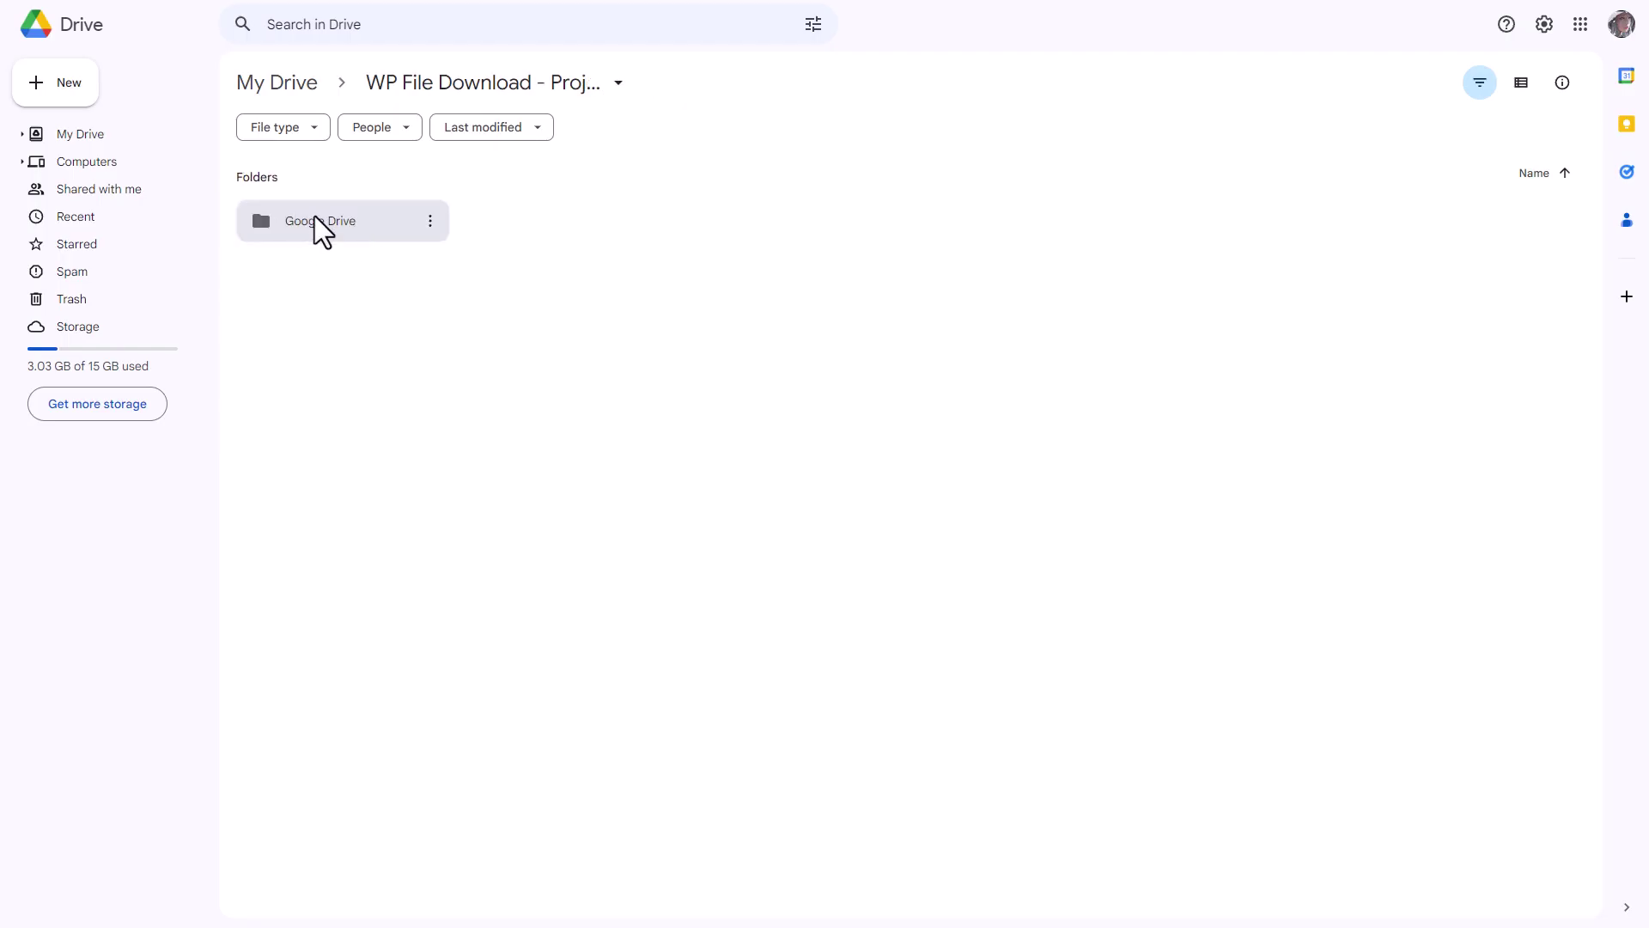
- Open Google Drive > New Category > A Media Folder in Drive to check the uploaded files
{"action": "double_click", "coordinate": [316, 221]}
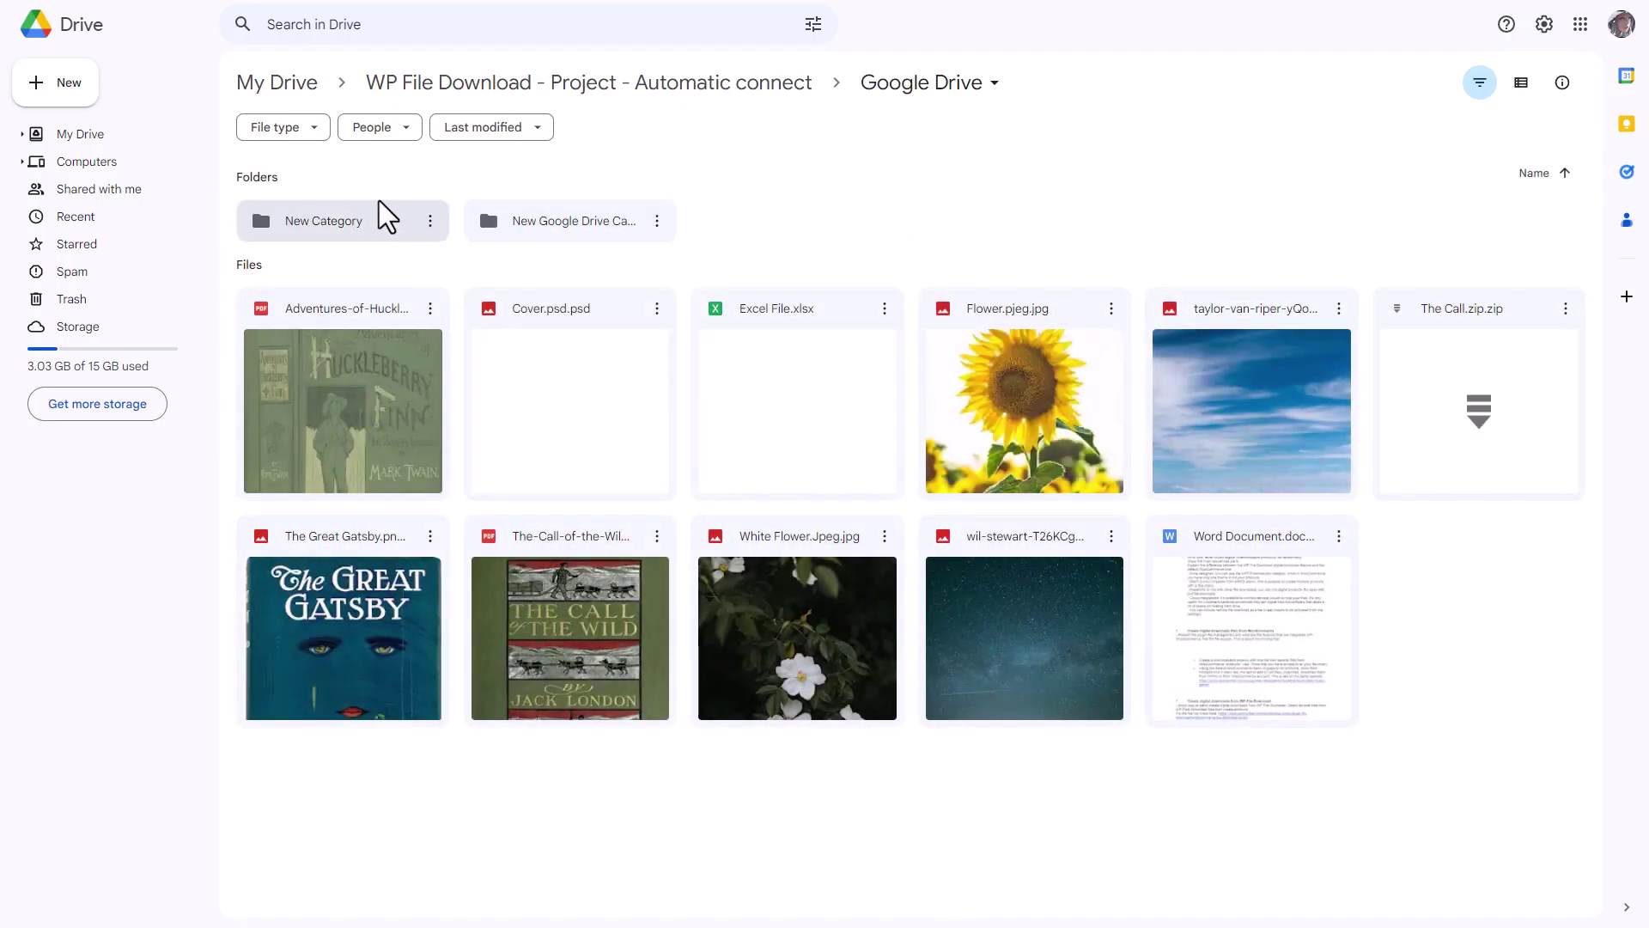
{"action": "double_click", "coordinate": [370, 234]}
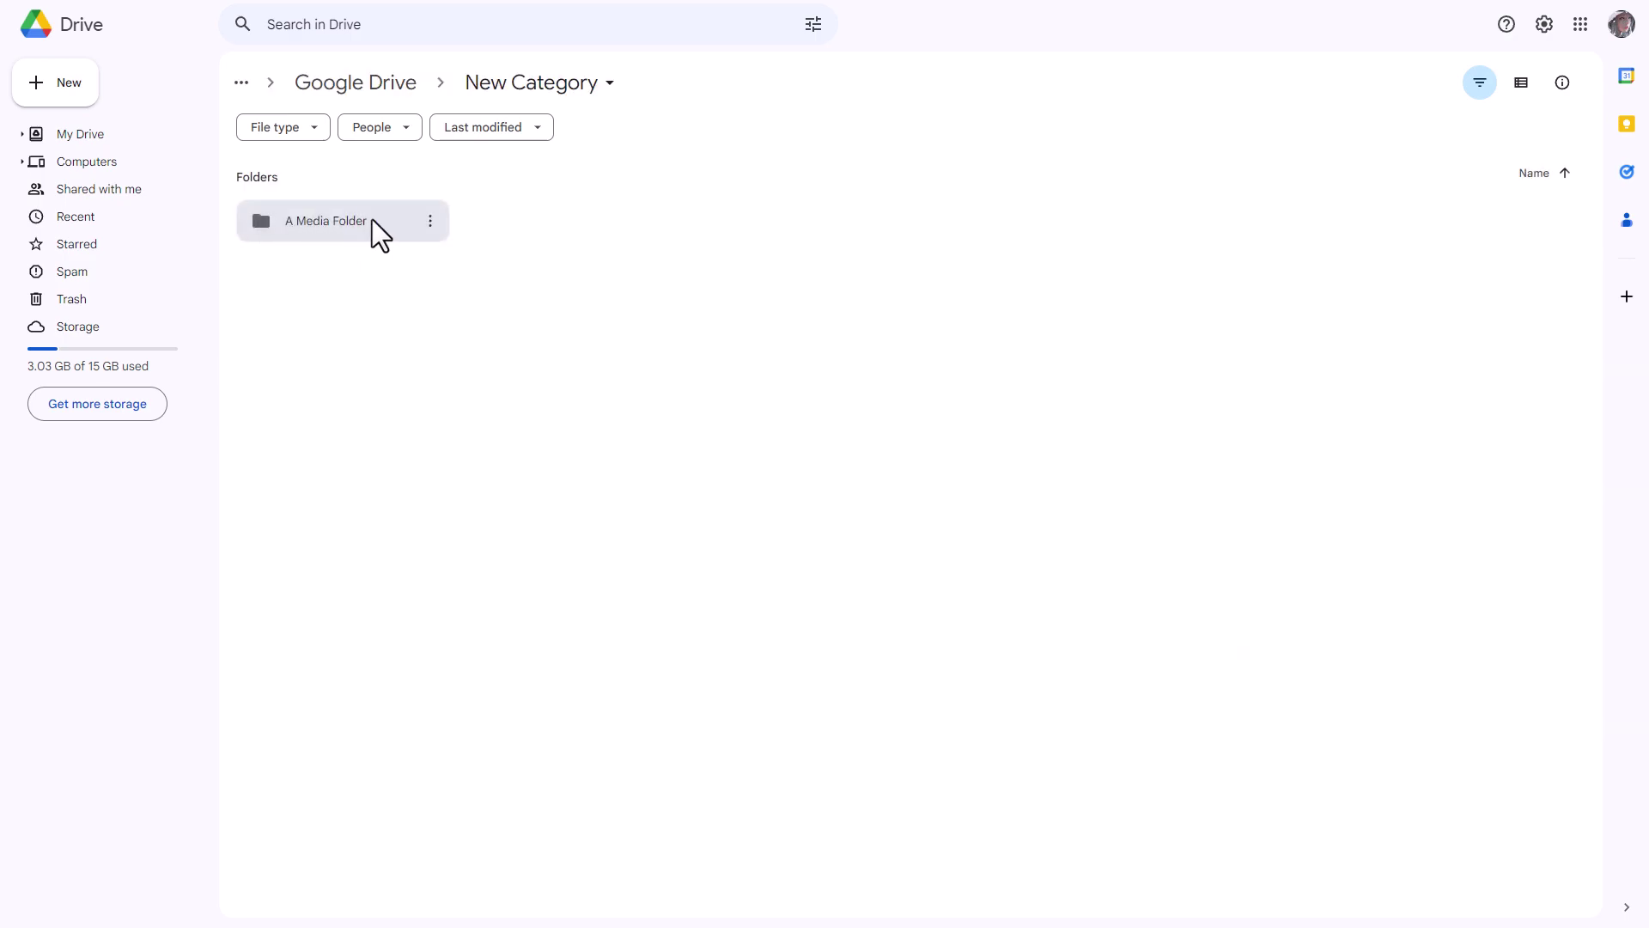
{"action": "double_click", "coordinate": [348, 220]}
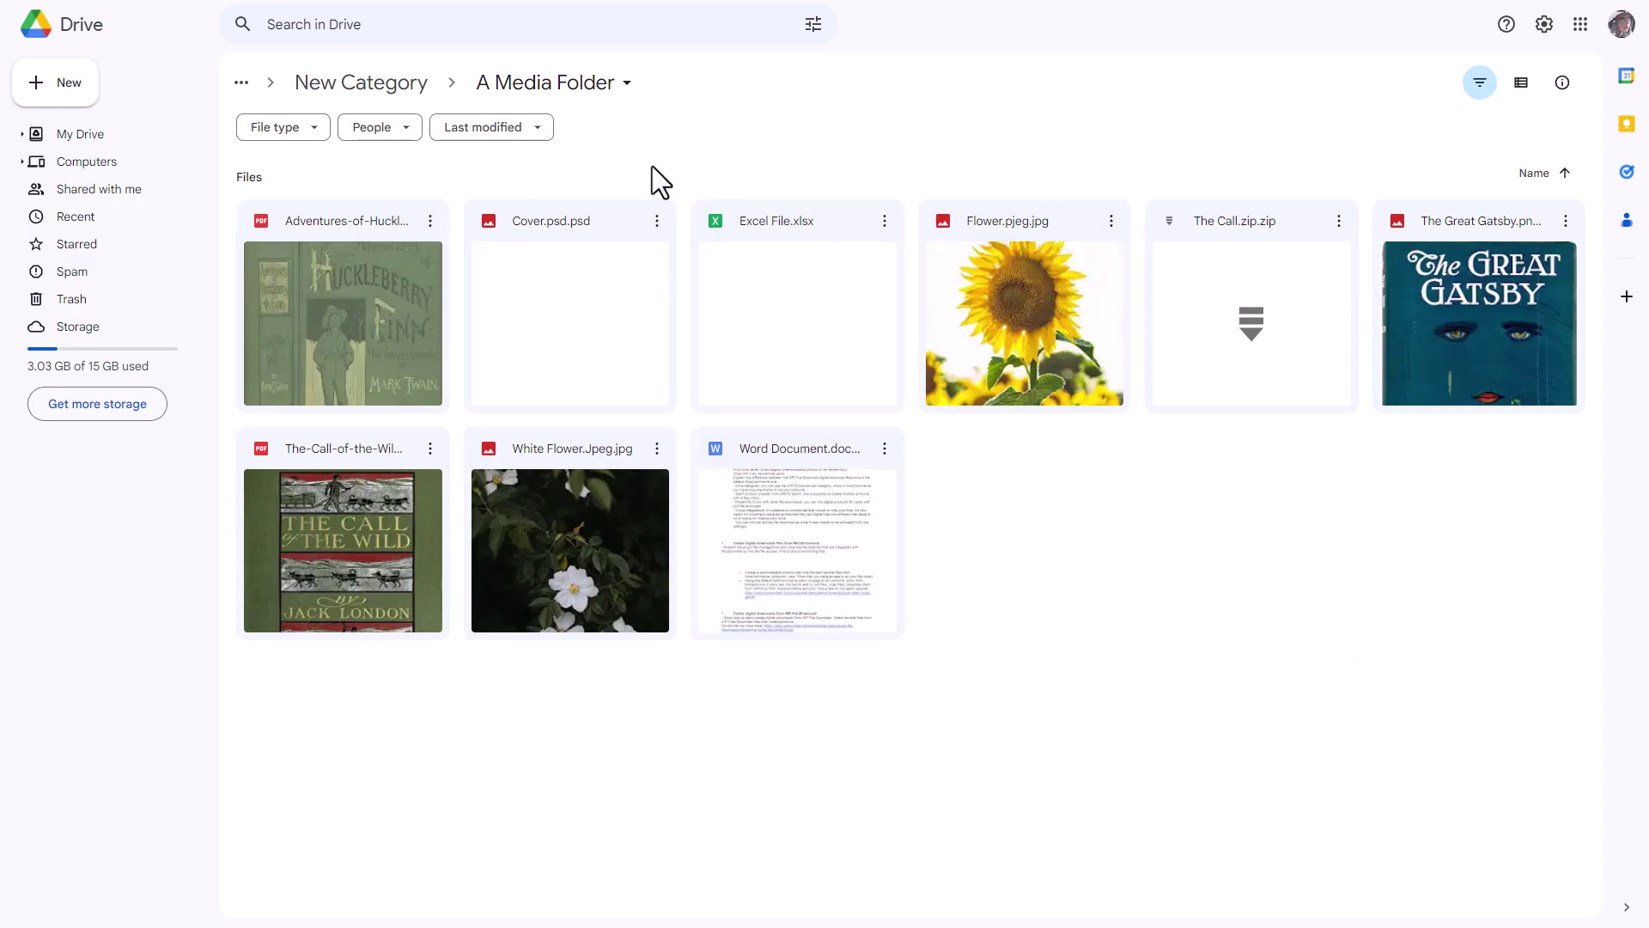
{"action": "left_click", "coordinate": [608, 86]}
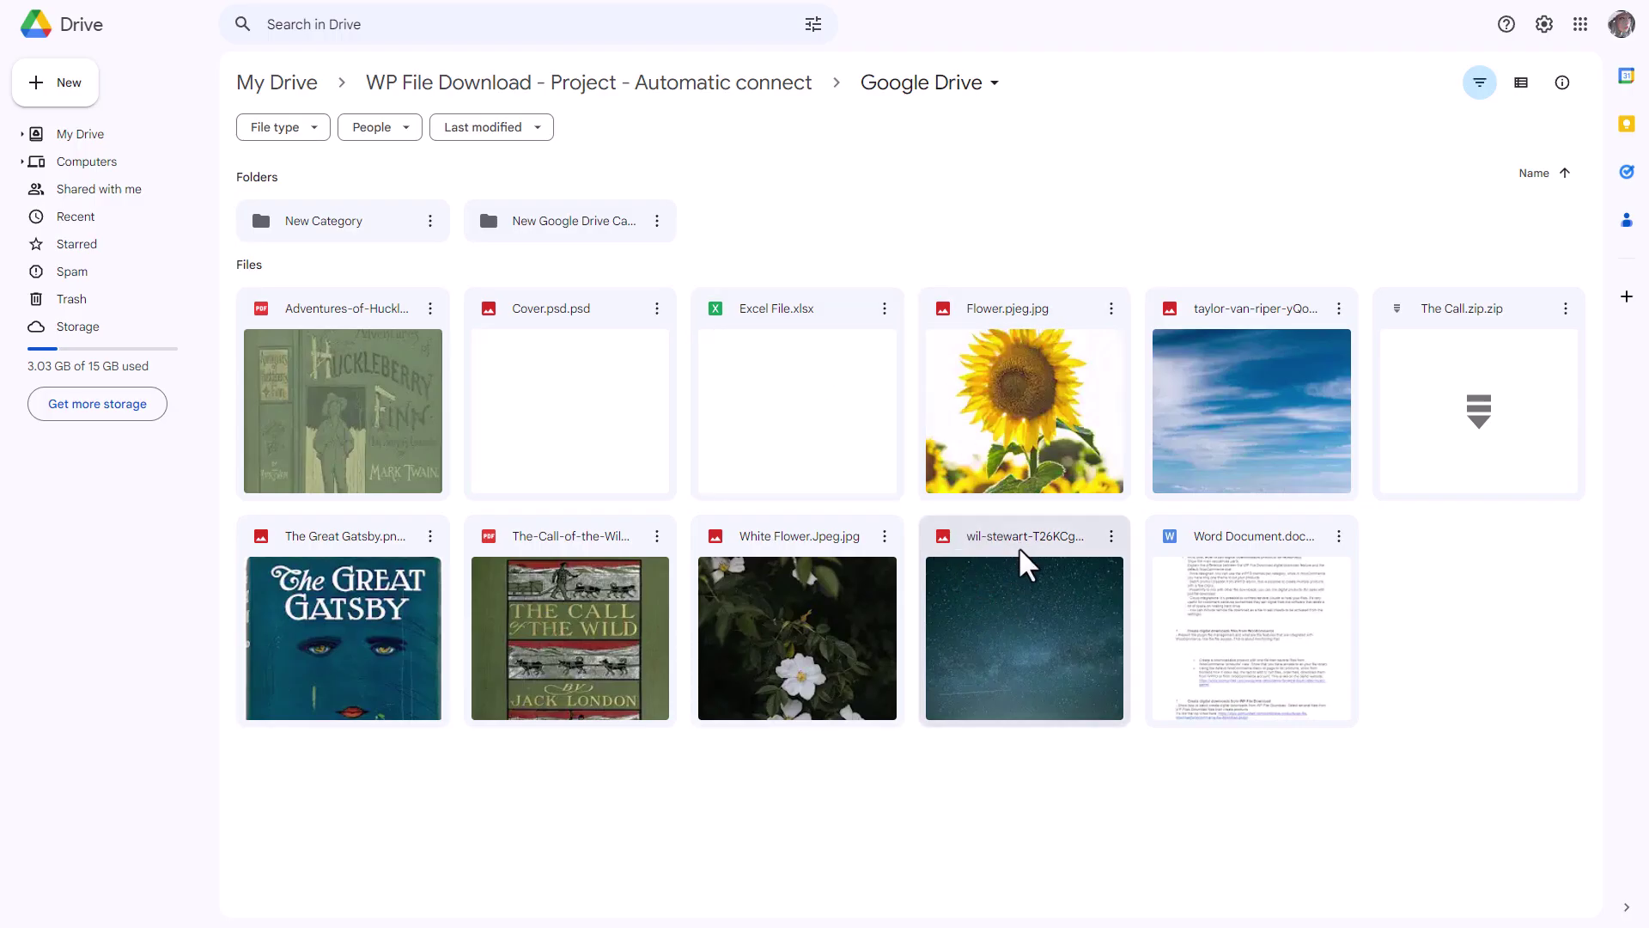
- Rename the wil-stewart starry-sky image file to Reserve.jpg
{"action": "right_click", "coordinate": [1067, 630]}
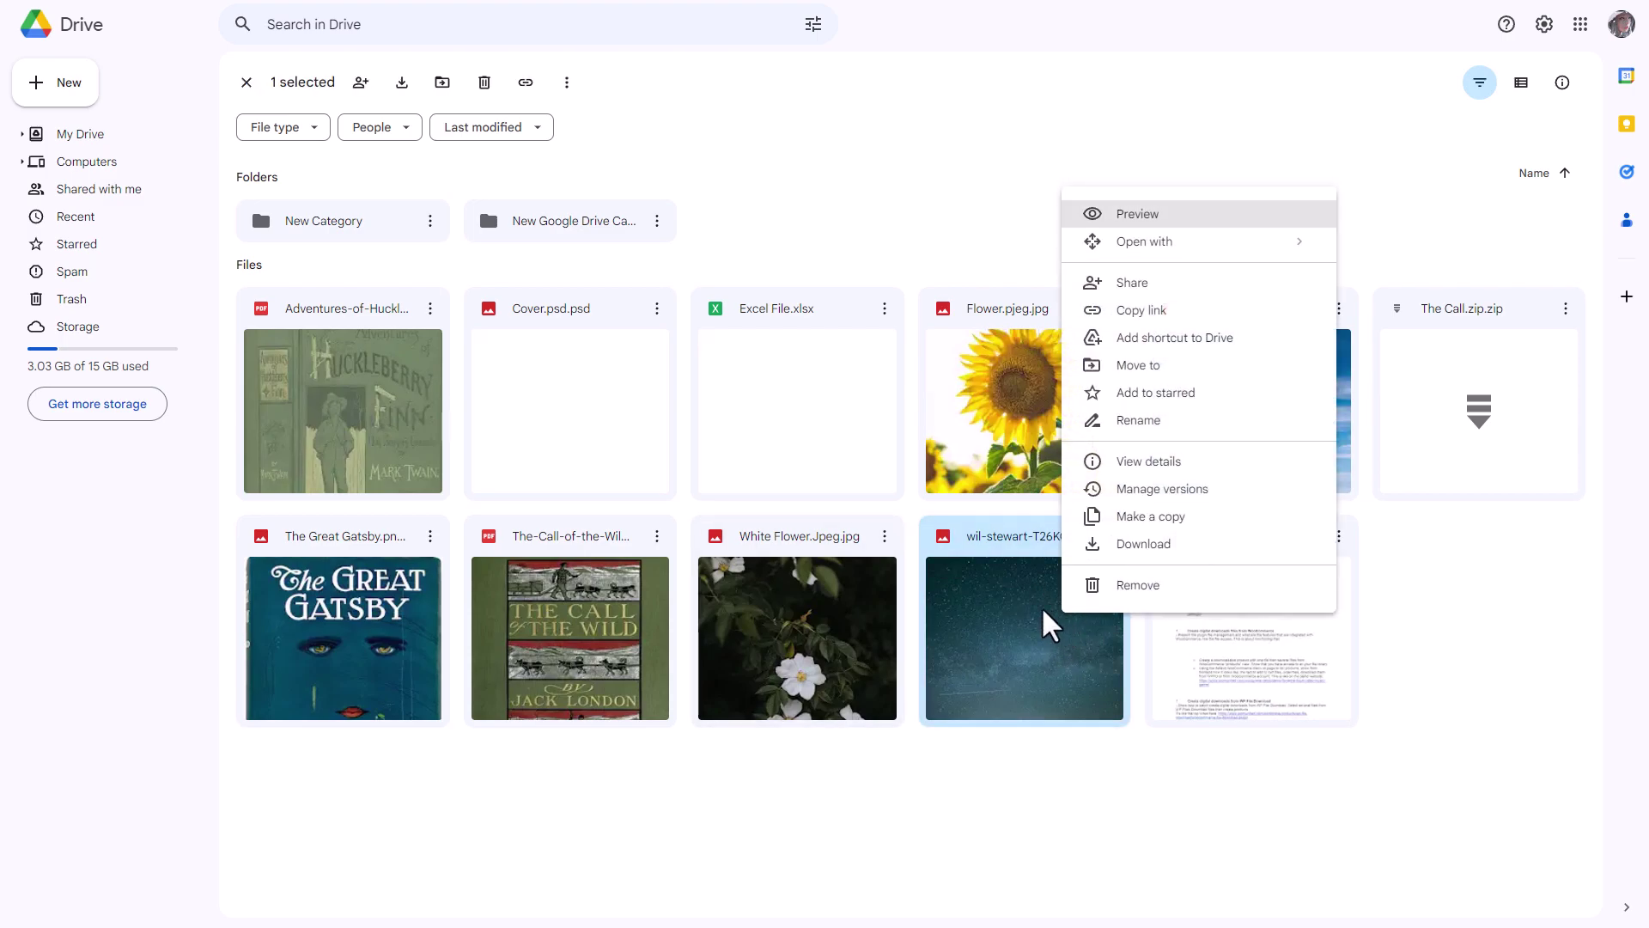
{"action": "left_click", "coordinate": [1149, 421]}
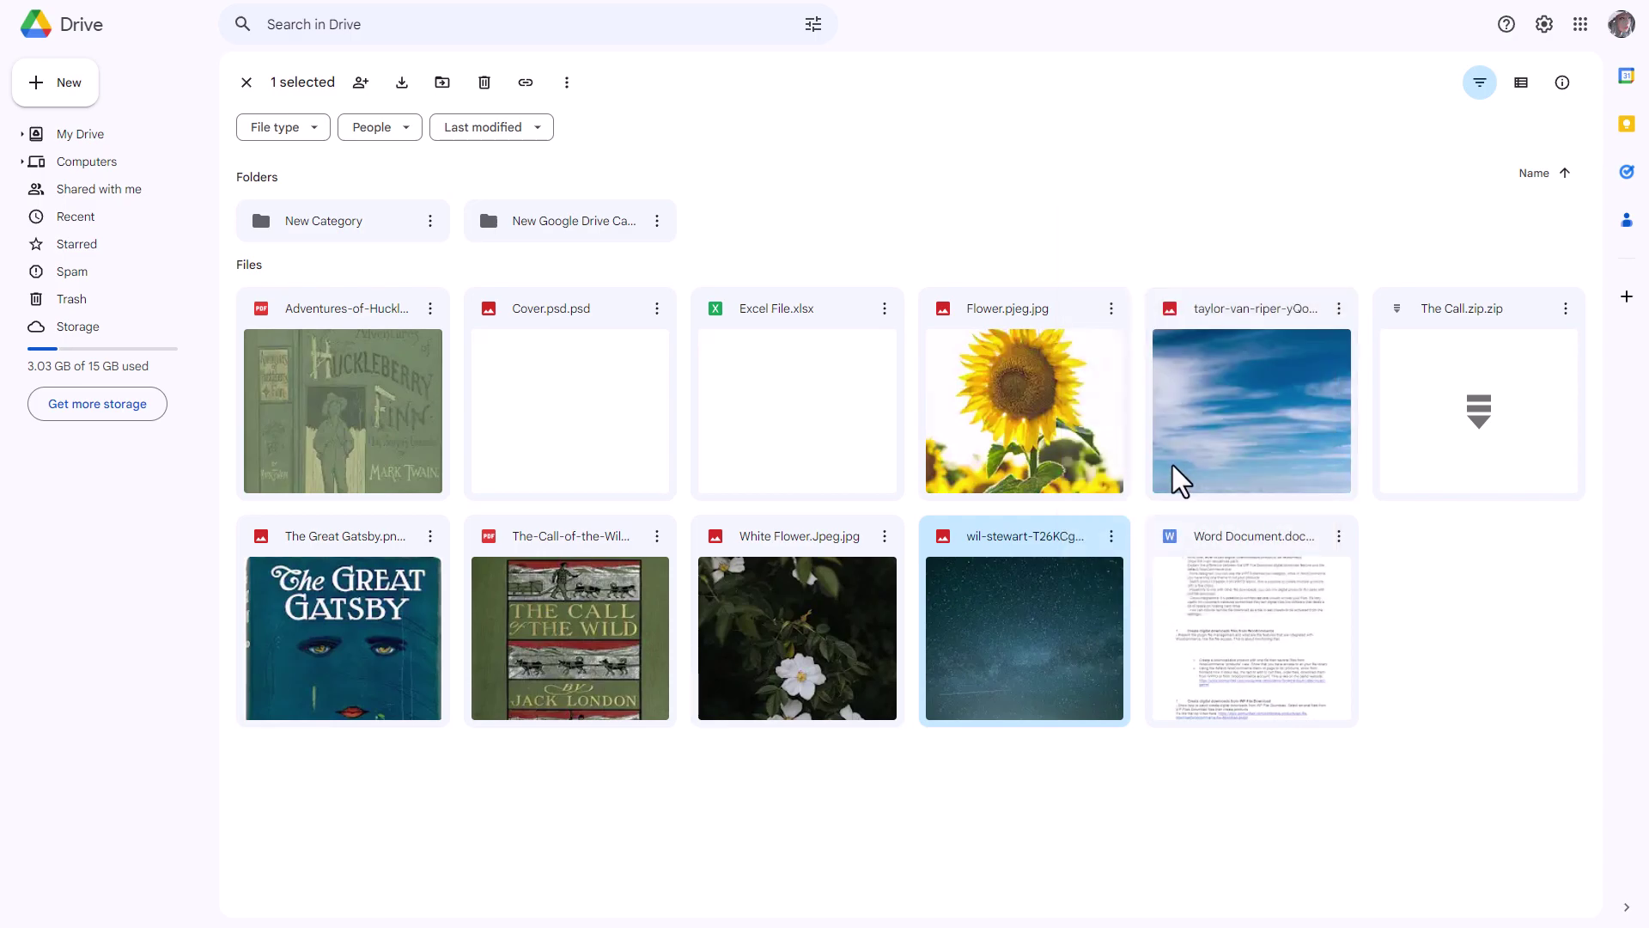
{"action": "type", "text": "Re"}
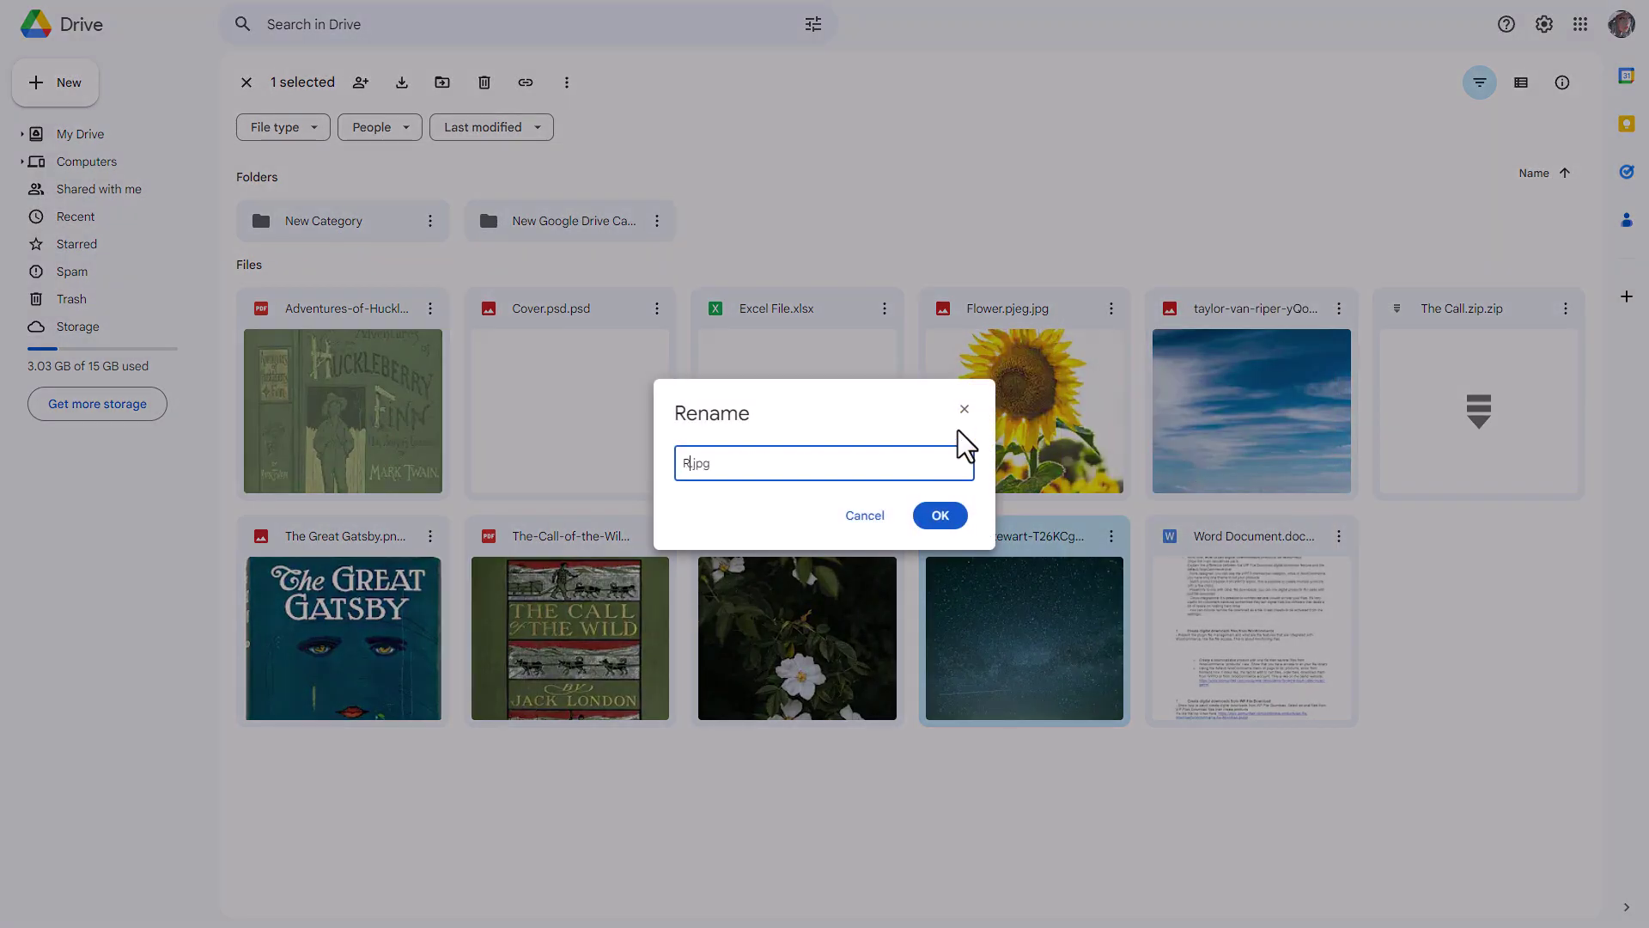
{"action": "type", "text": "serve"}
{"action": "left_click", "coordinate": [942, 516]}
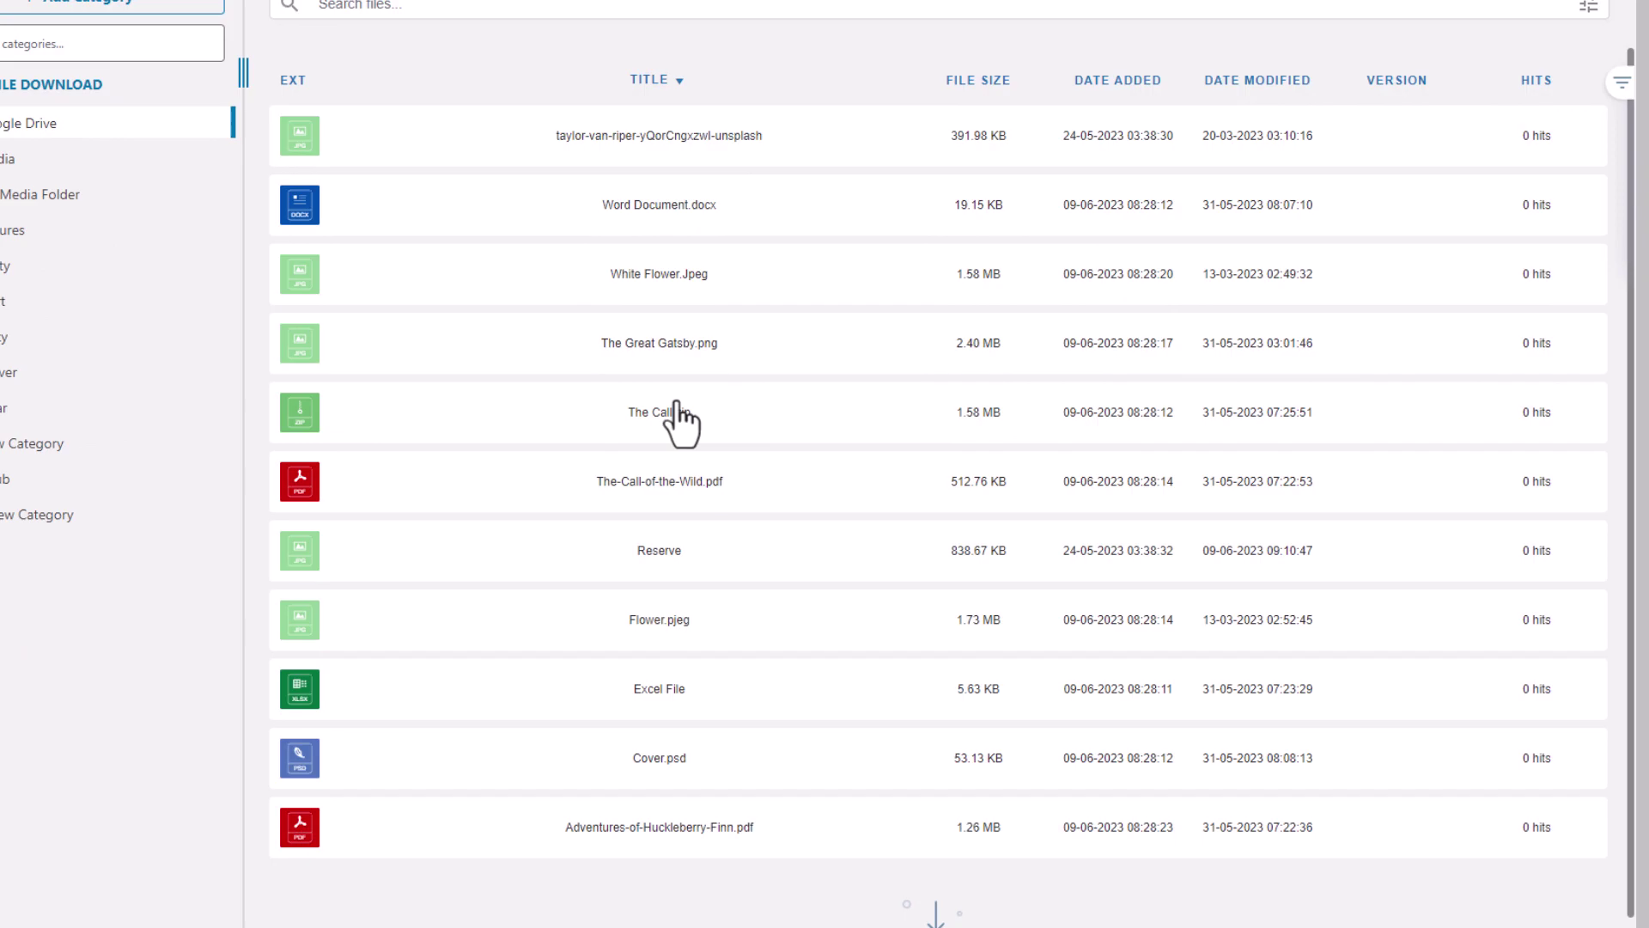
{"action": "left_click", "coordinate": [675, 564]}
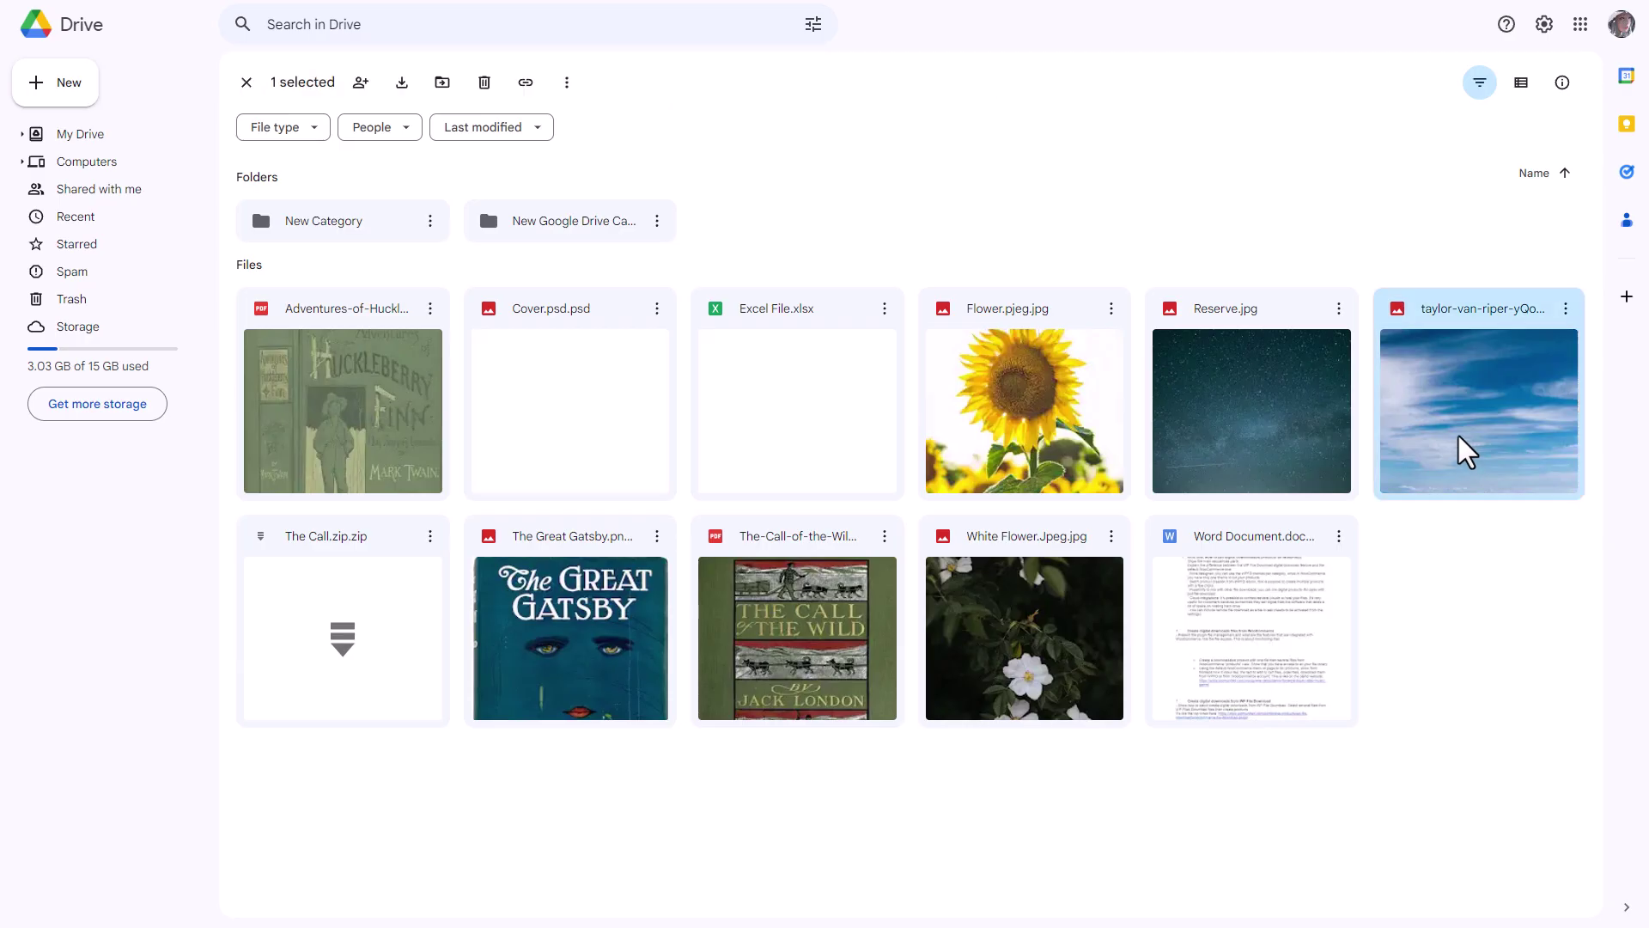
- Rename the taylor-van-riper sky photo to Sky.jpg
{"action": "right_click", "coordinate": [1457, 447]}
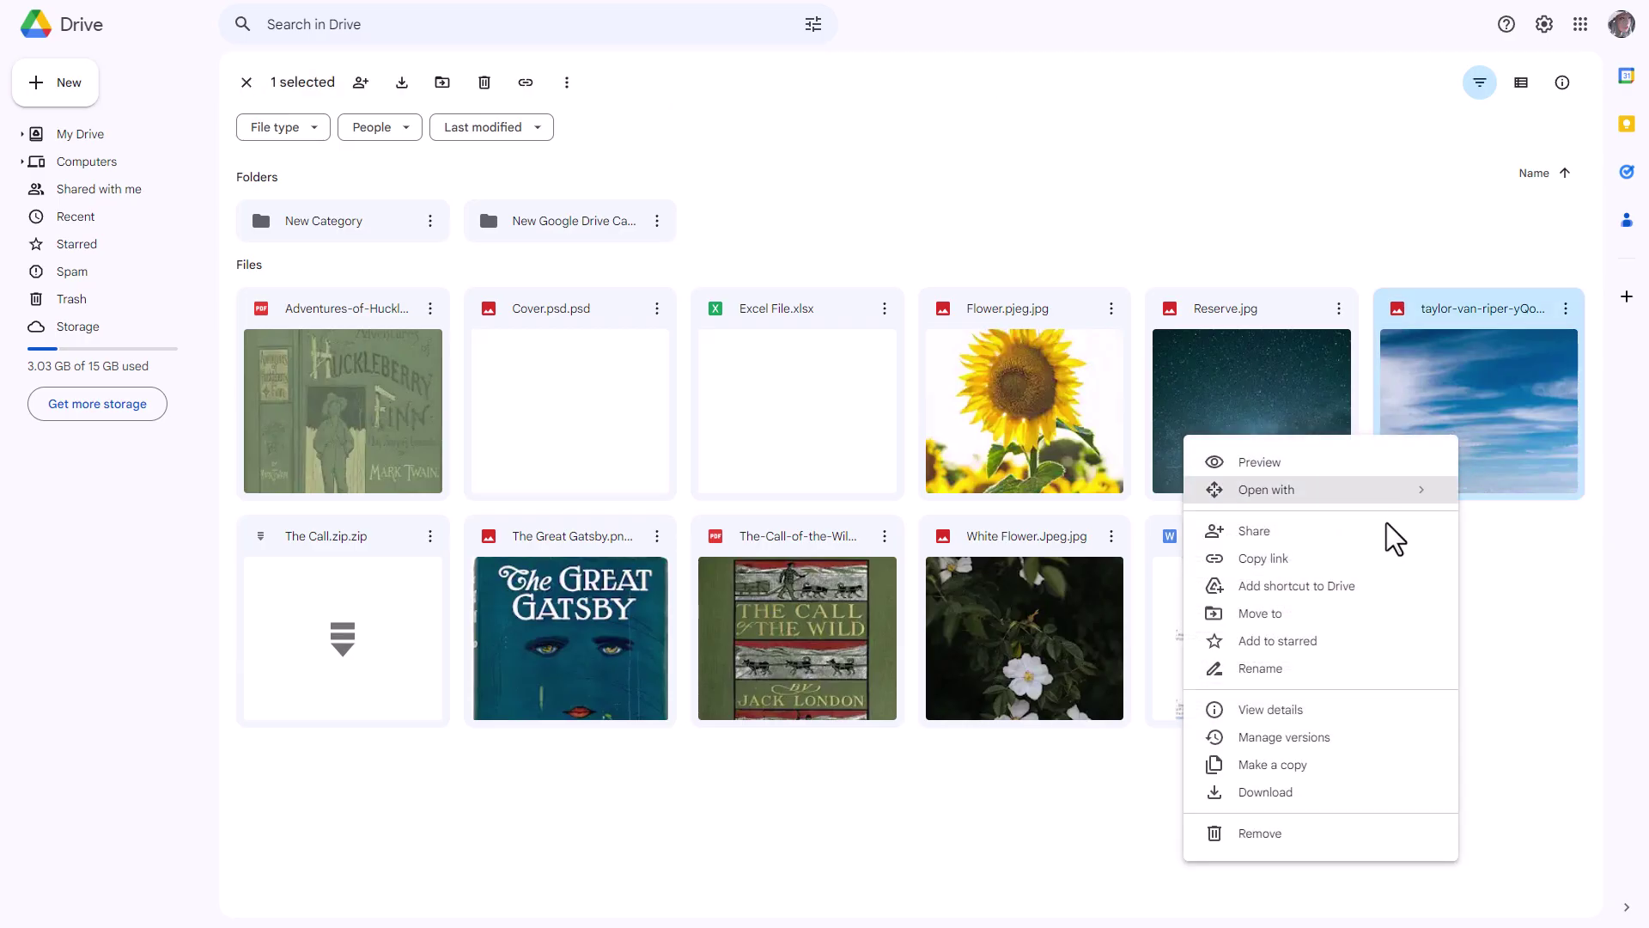
{"action": "left_click", "coordinate": [1314, 674]}
{"action": "type", "text": "Sky"}
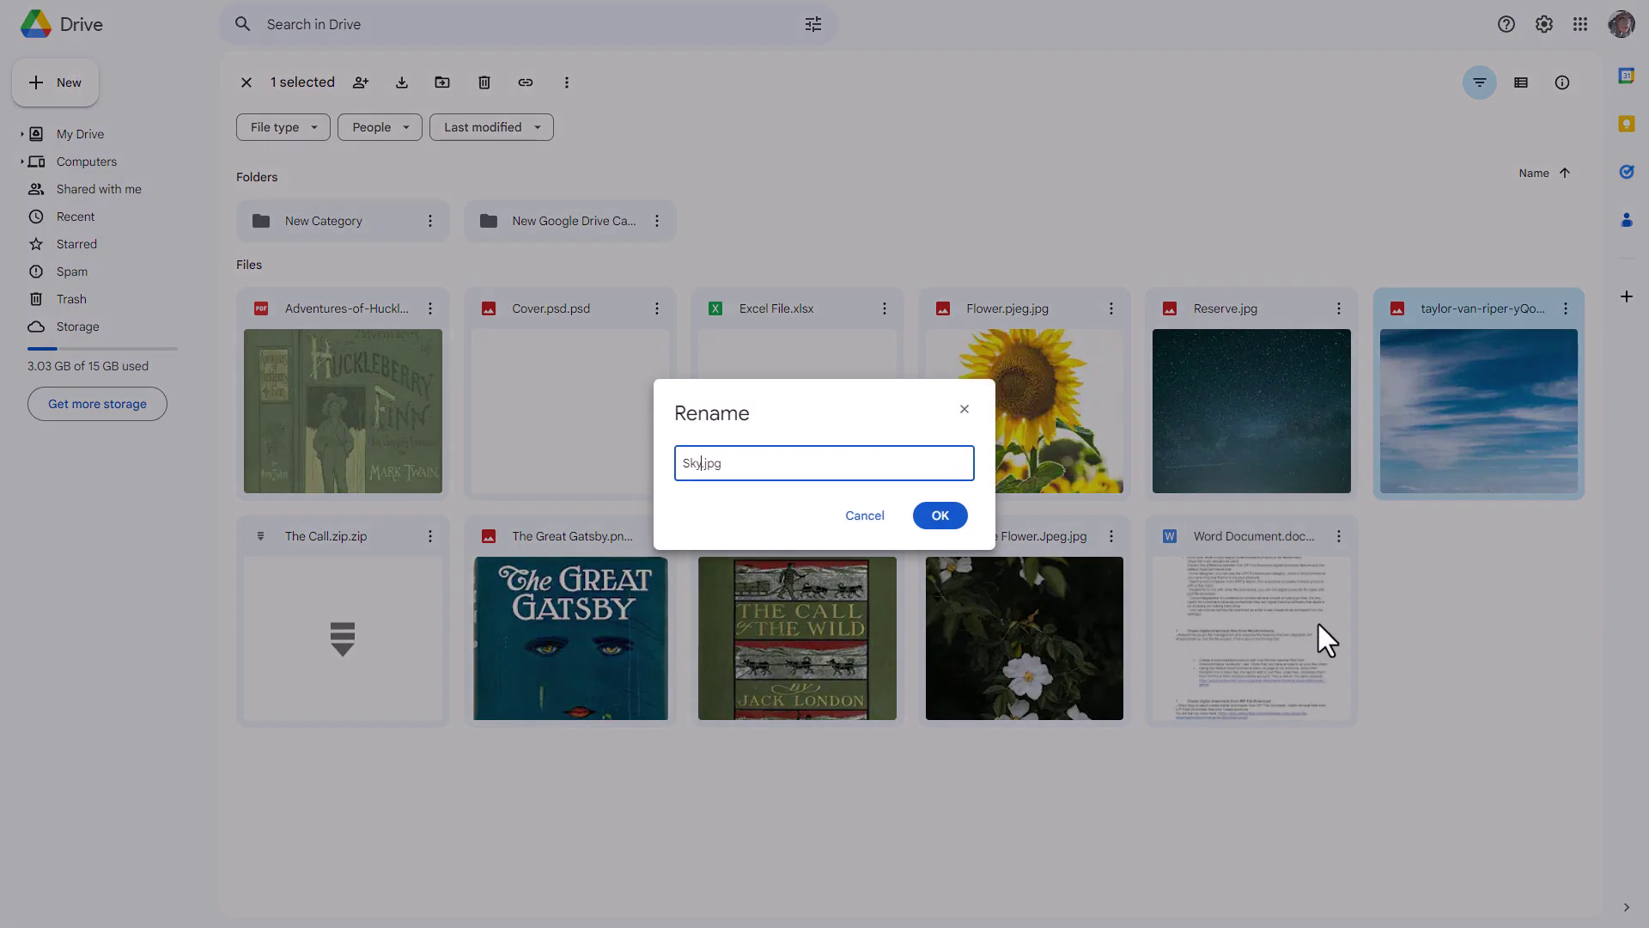
{"action": "left_click", "coordinate": [943, 519]}
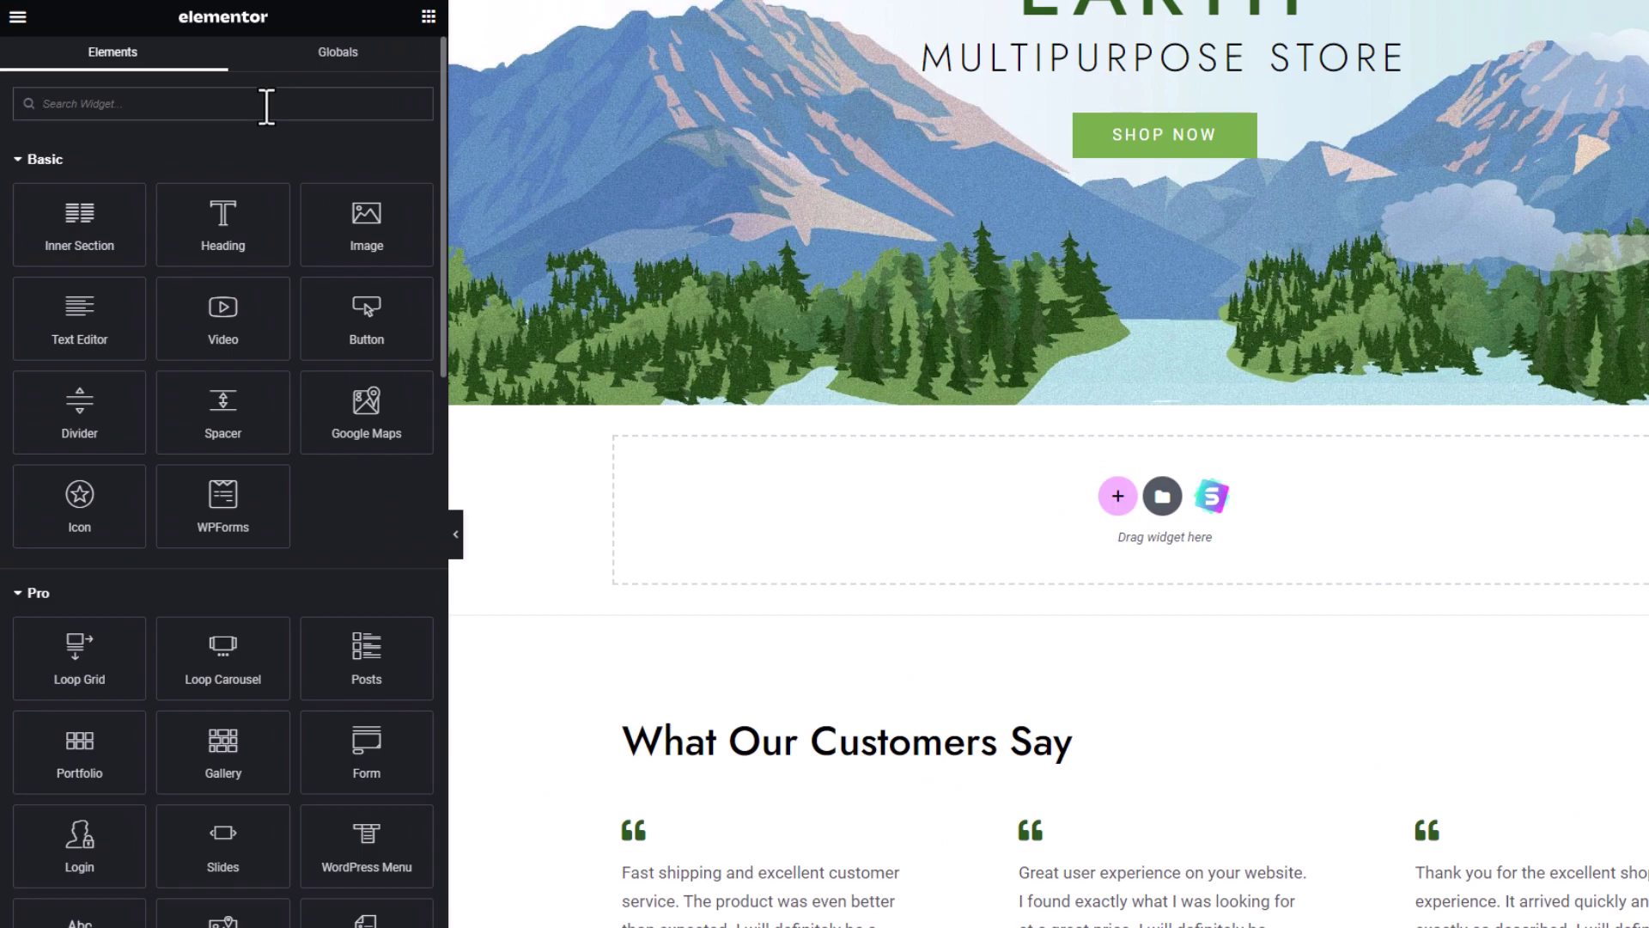
- Place a WP File Download Category widget in the empty section showing the Google Drive category
{"action": "type", "text": "WP File"}
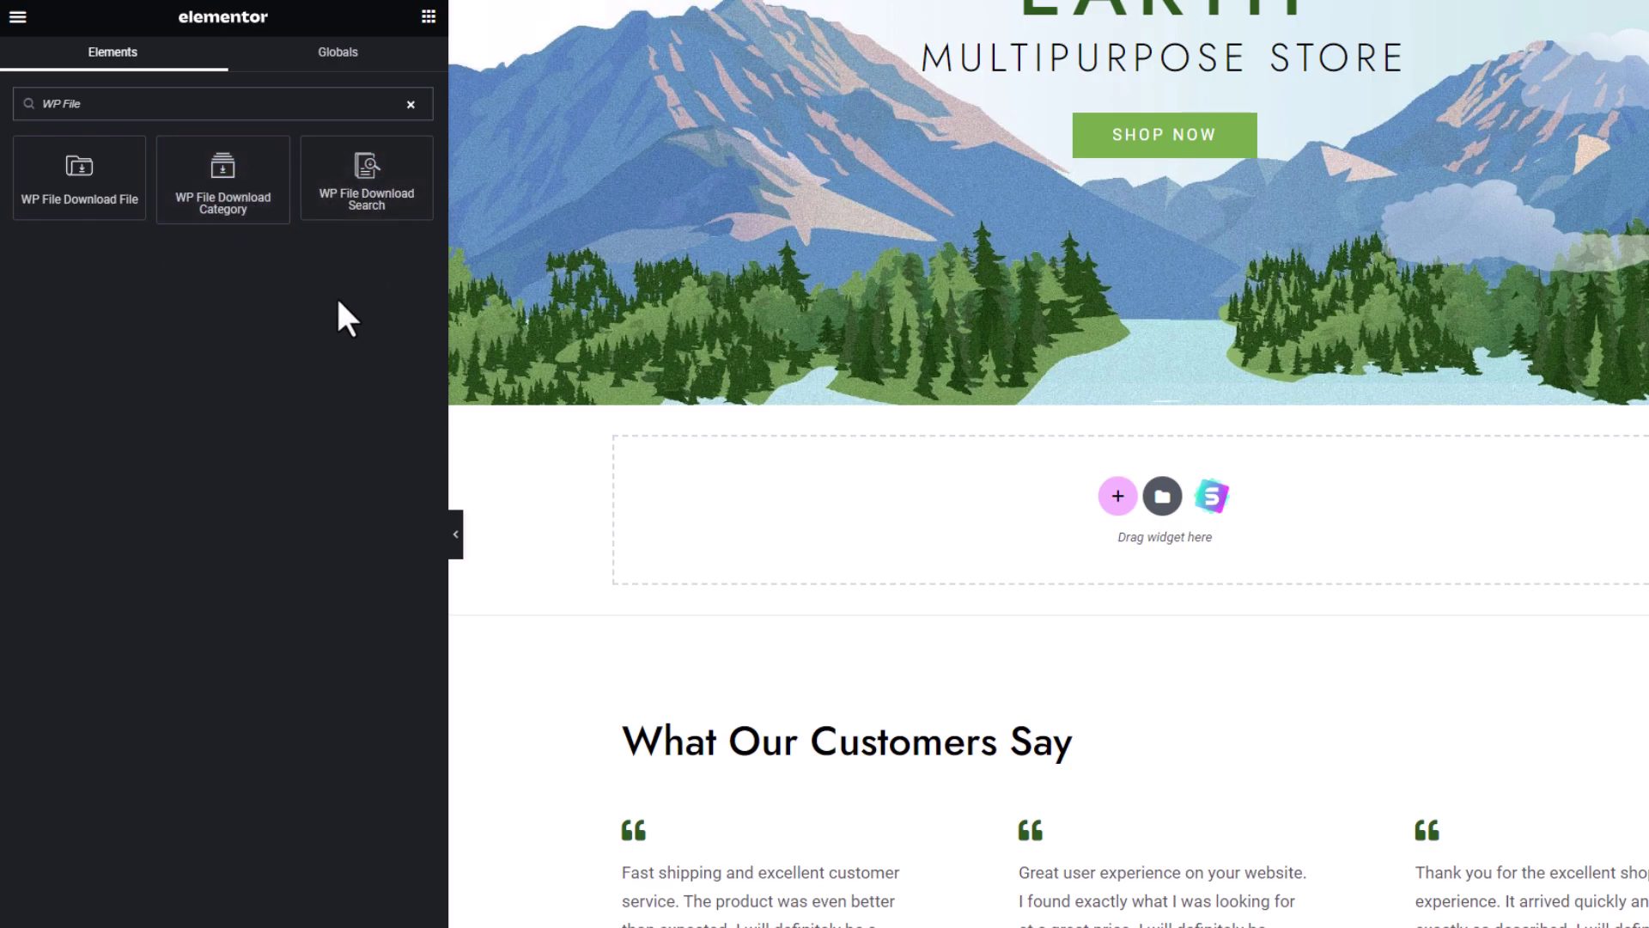
{"action": "left_click_drag", "start_coordinate": [220, 172], "coordinate": [1027, 507]}
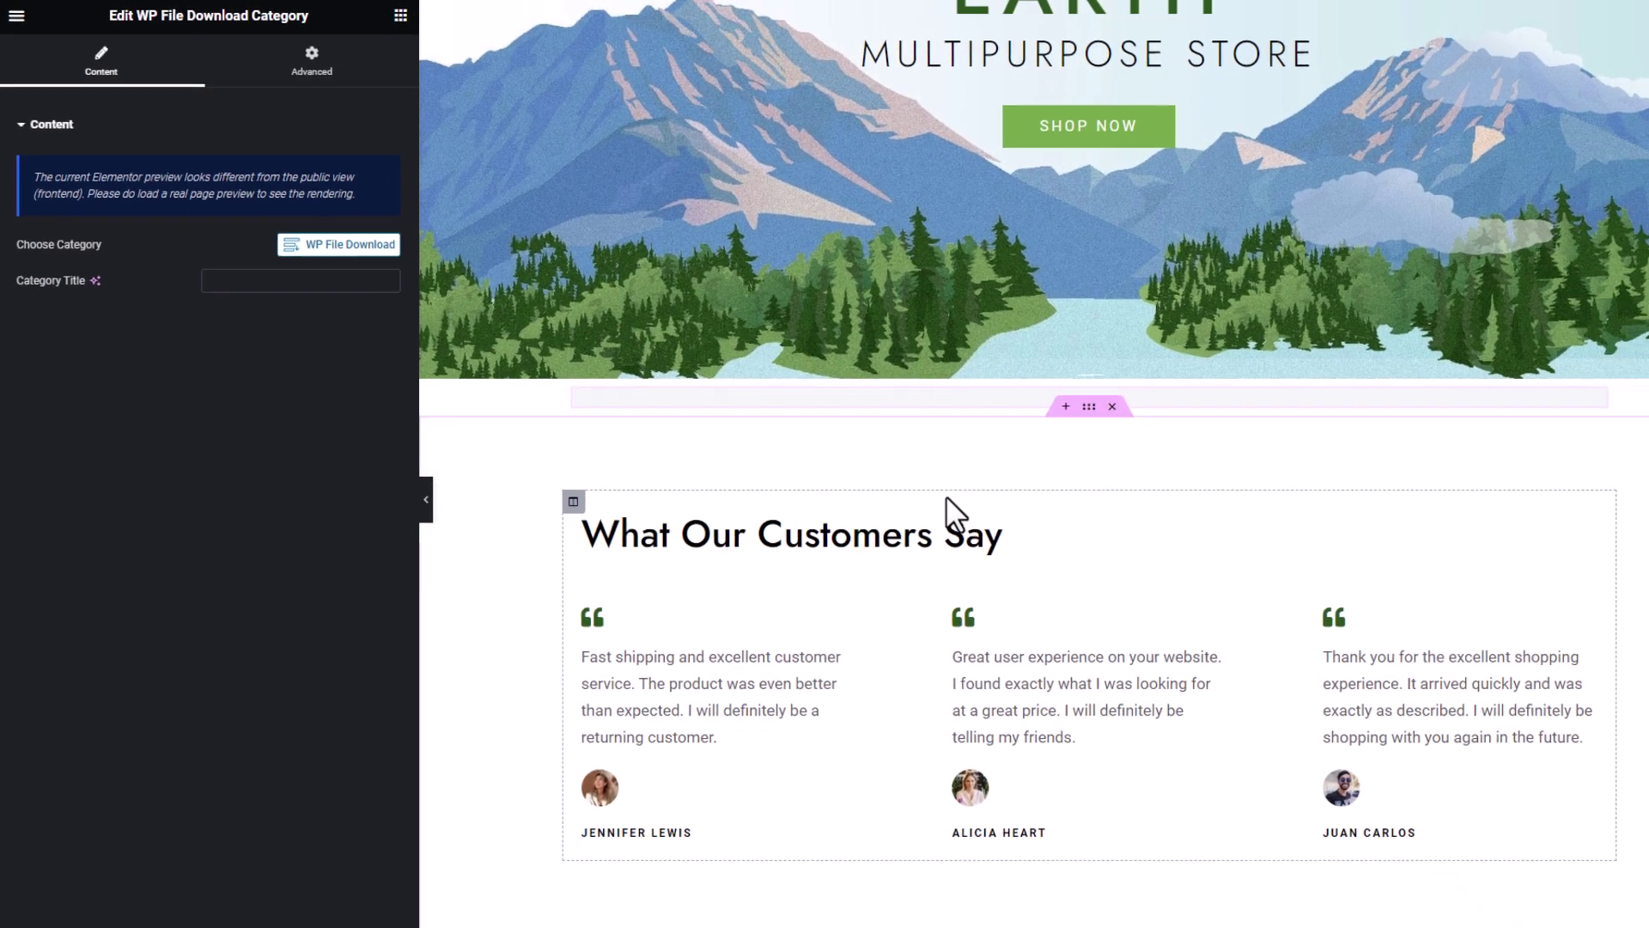
{"action": "left_click", "coordinate": [1443, 81]}
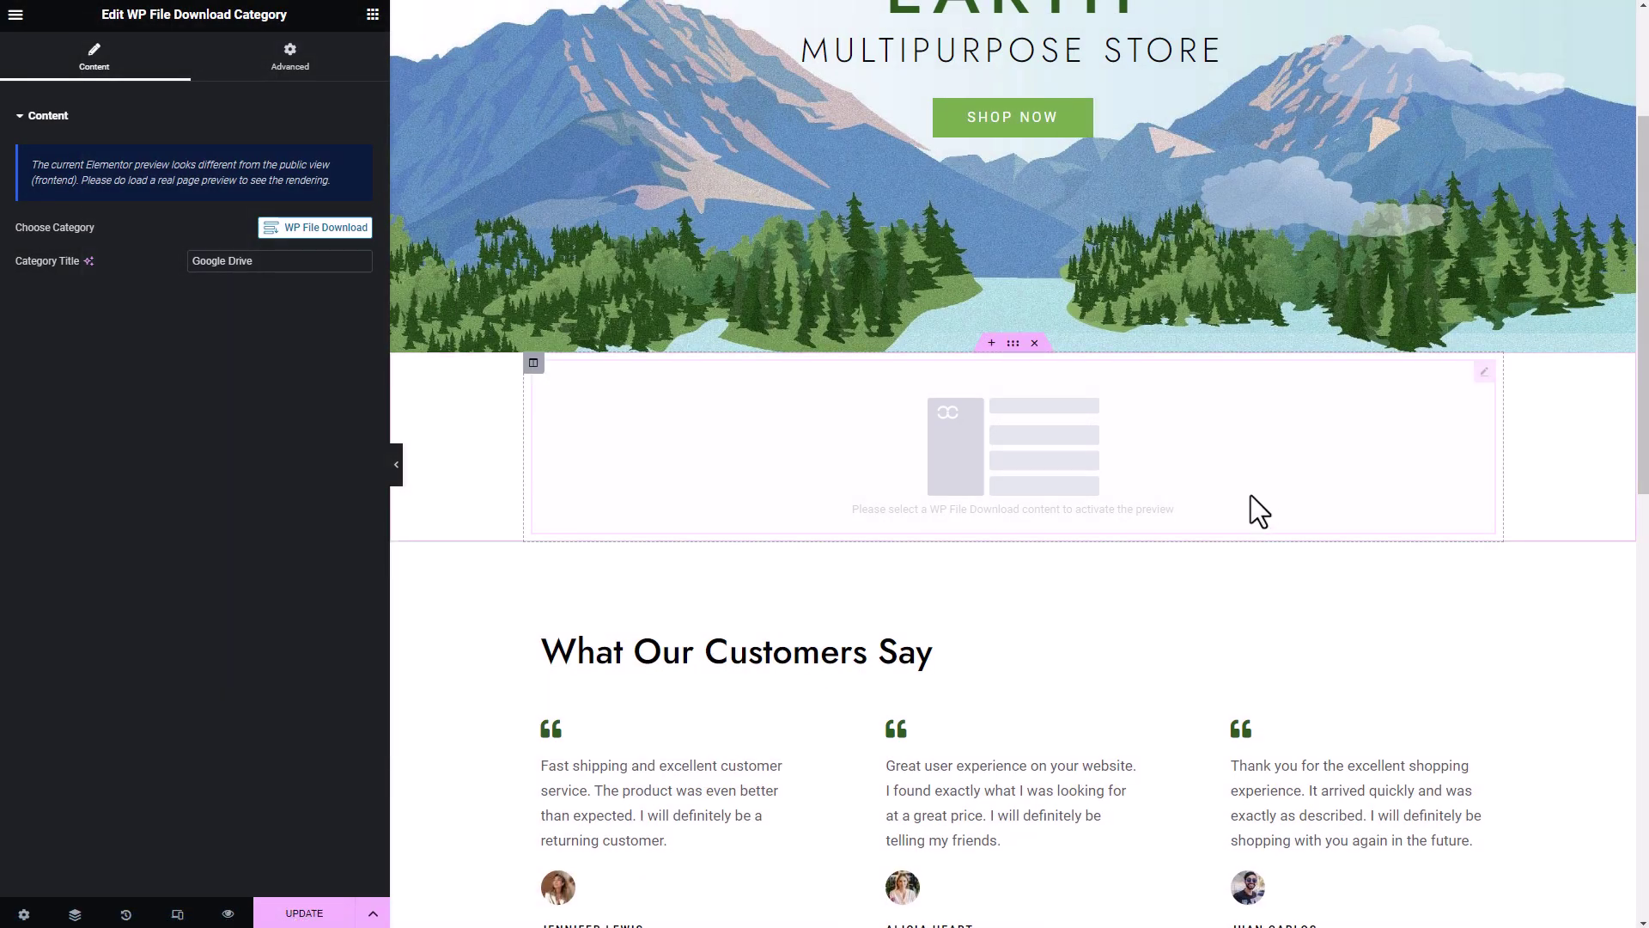
{"action": "scroll", "coordinate": [1201, 531], "scroll_direction": "down", "scroll_amount": 1}
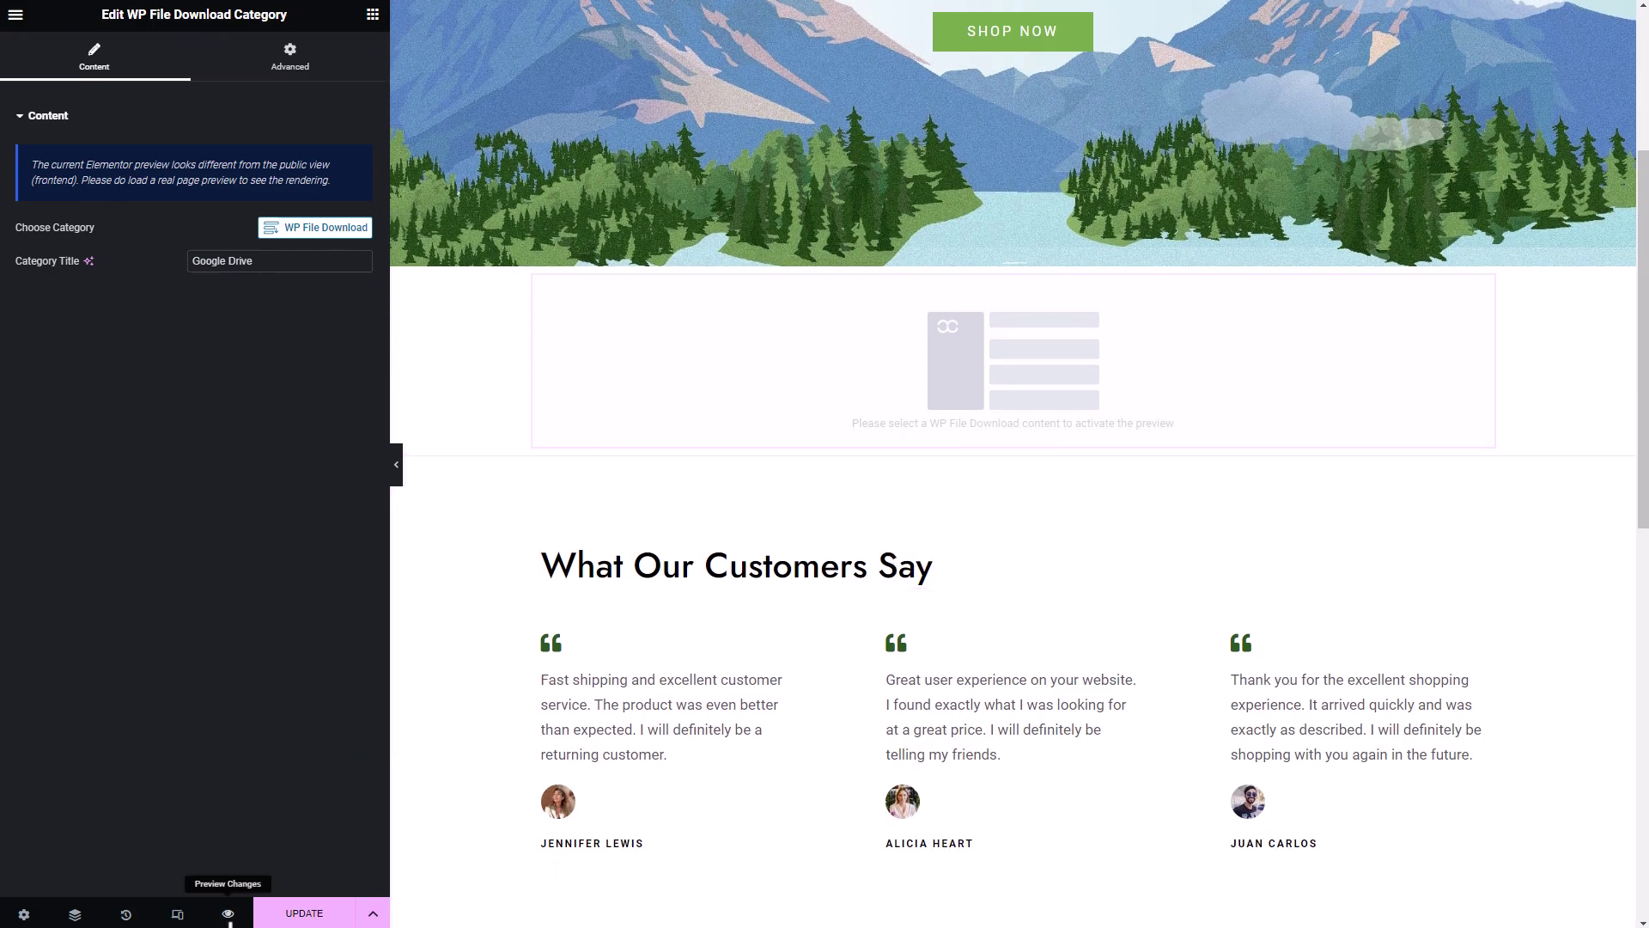
- On the live page preview, view the sky photo in the lightbox, then download the first file
{"action": "left_click", "coordinate": [228, 914]}
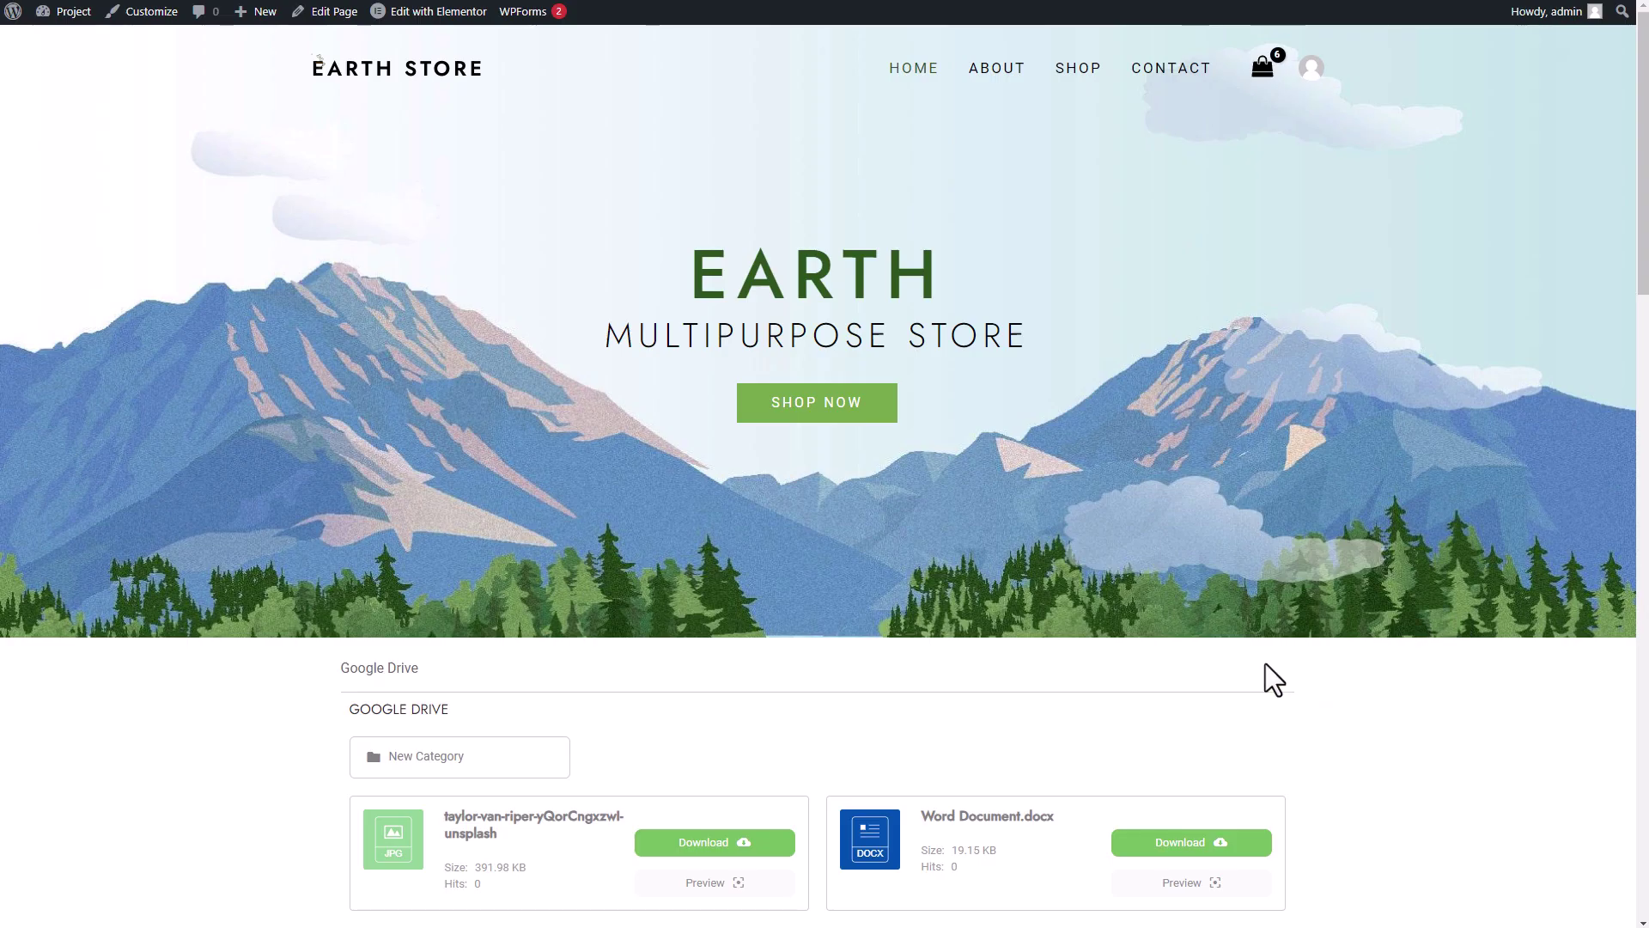
{"action": "scroll", "coordinate": [1266, 674], "scroll_direction": "down", "scroll_amount": 7}
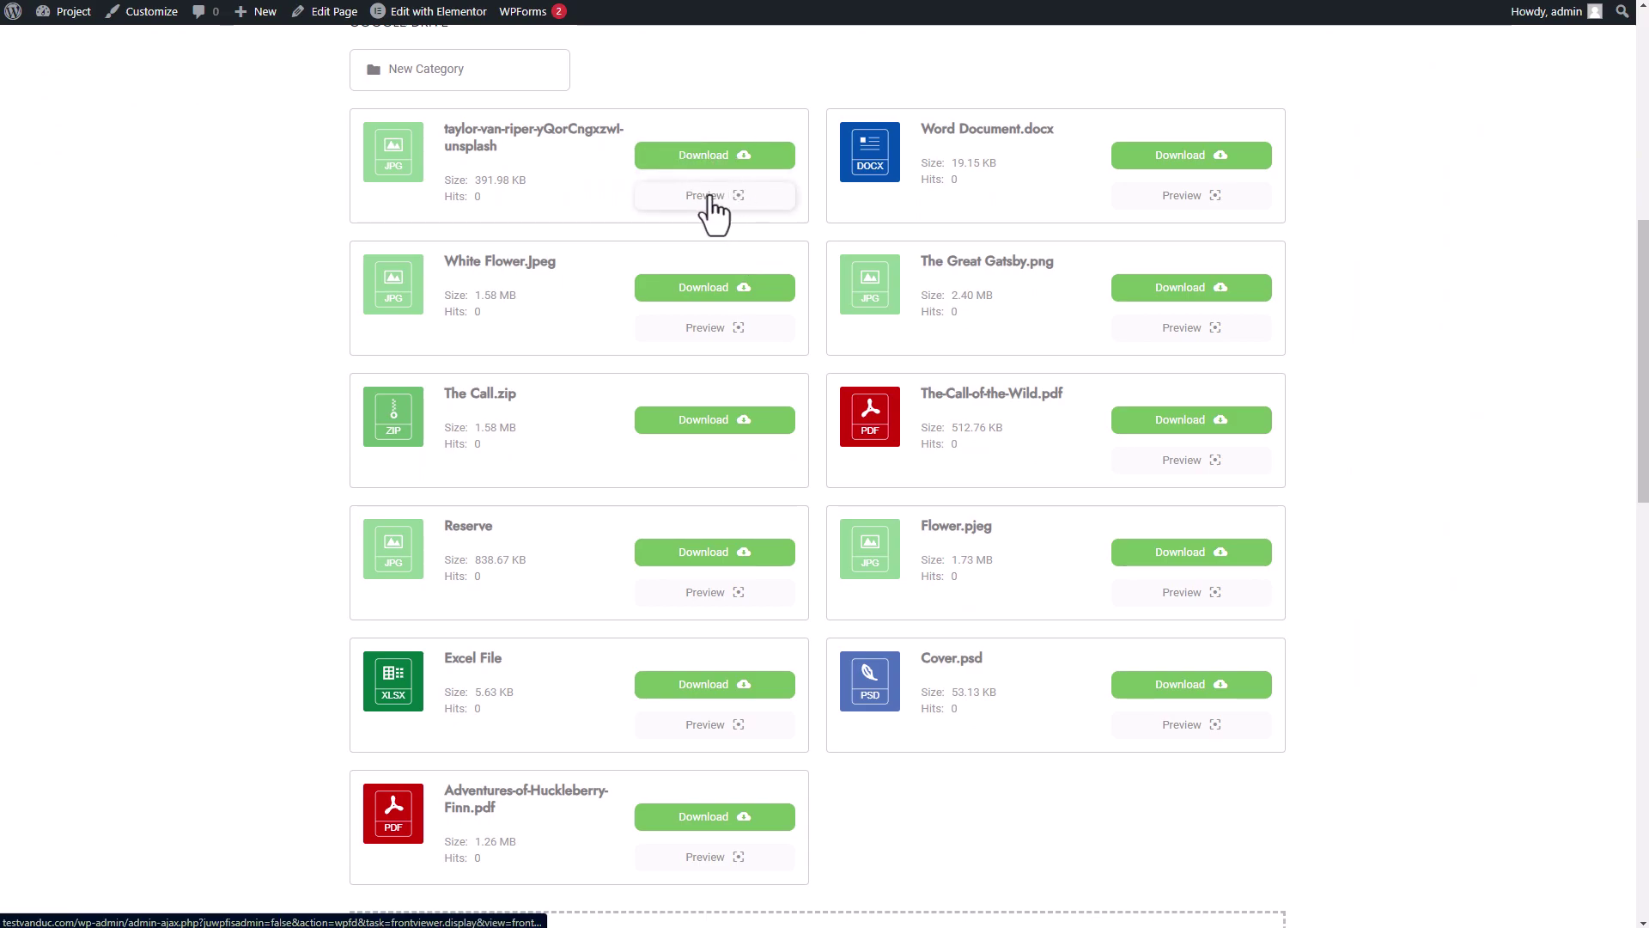
{"action": "left_click", "coordinate": [738, 196]}
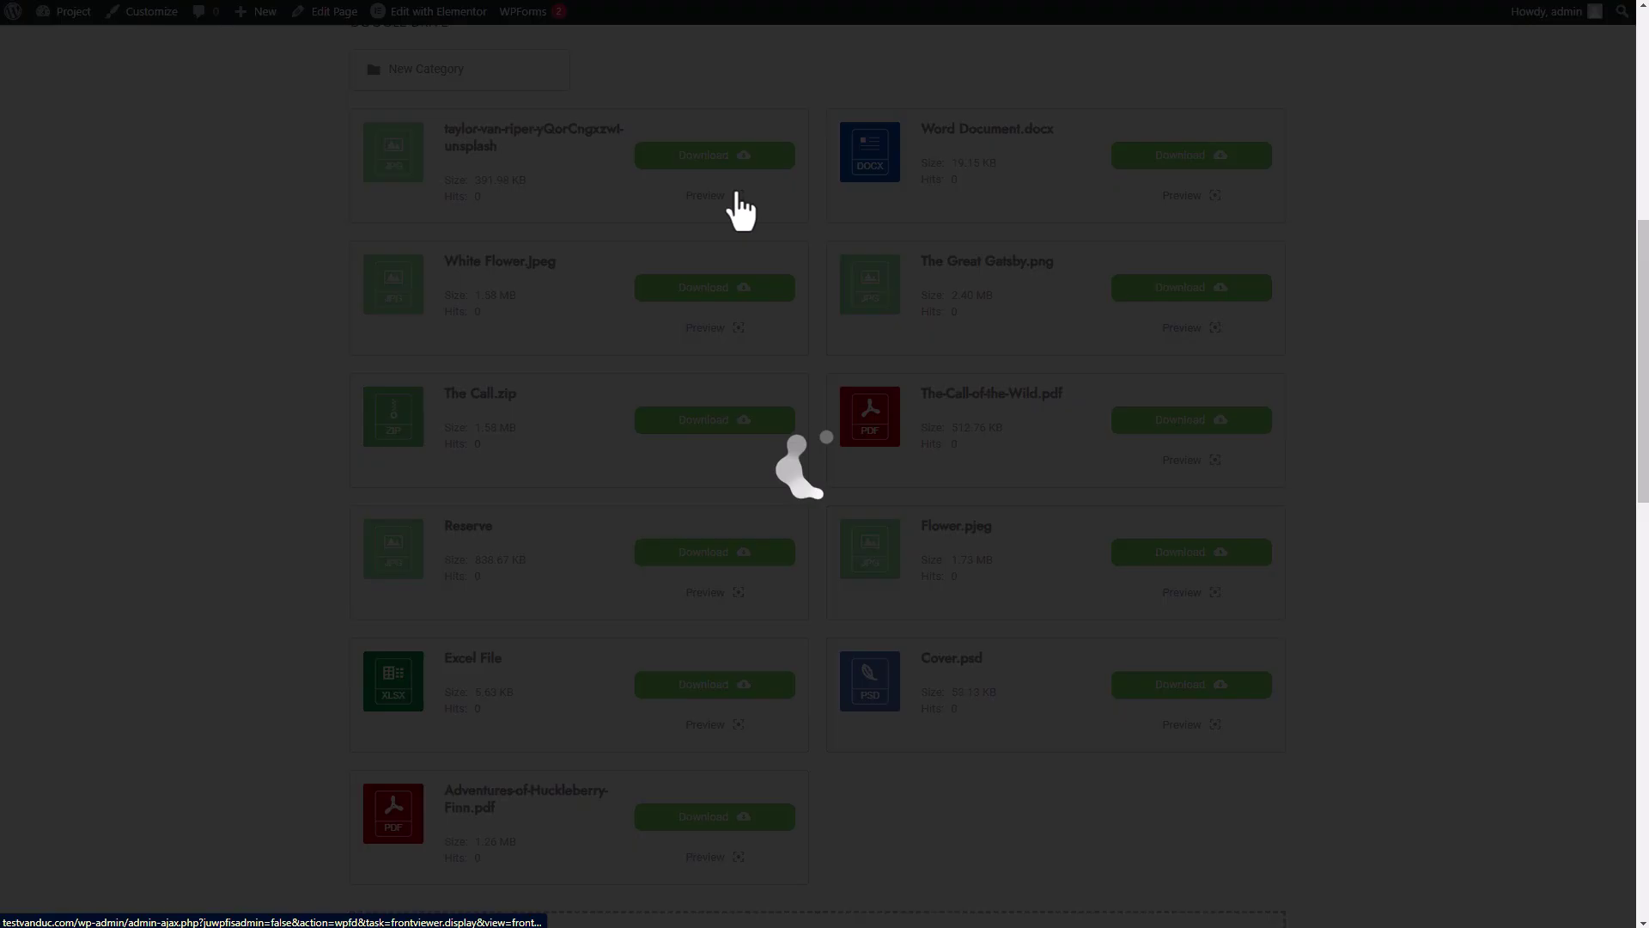
{"action": "left_click", "coordinate": [1314, 446]}
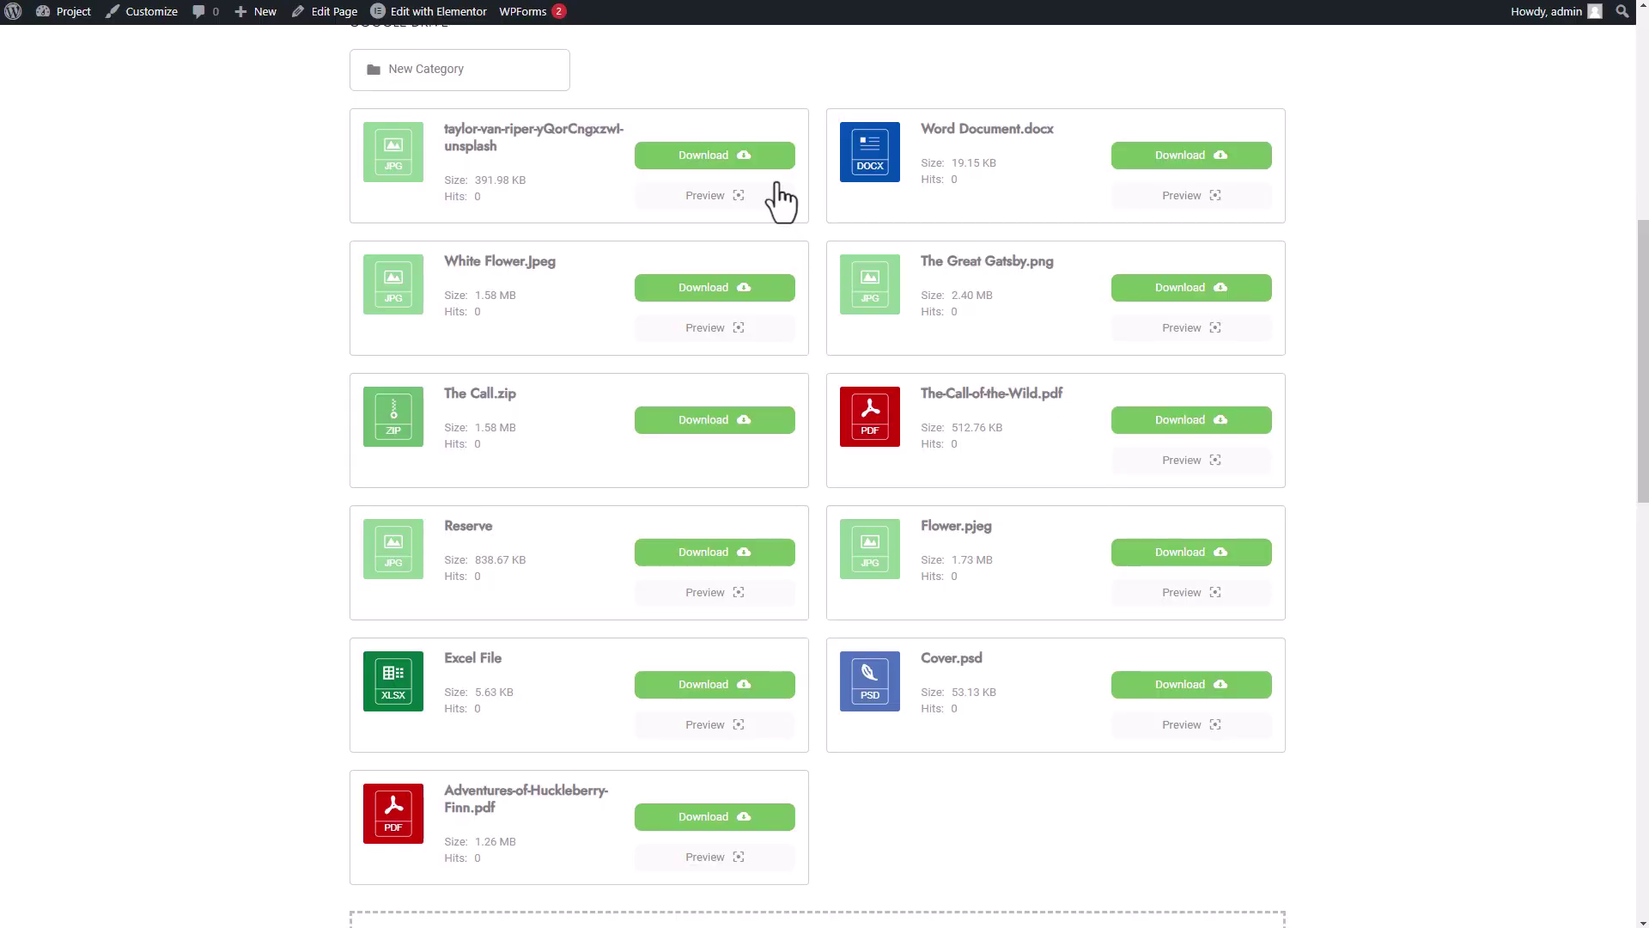
{"action": "left_click", "coordinate": [703, 157]}
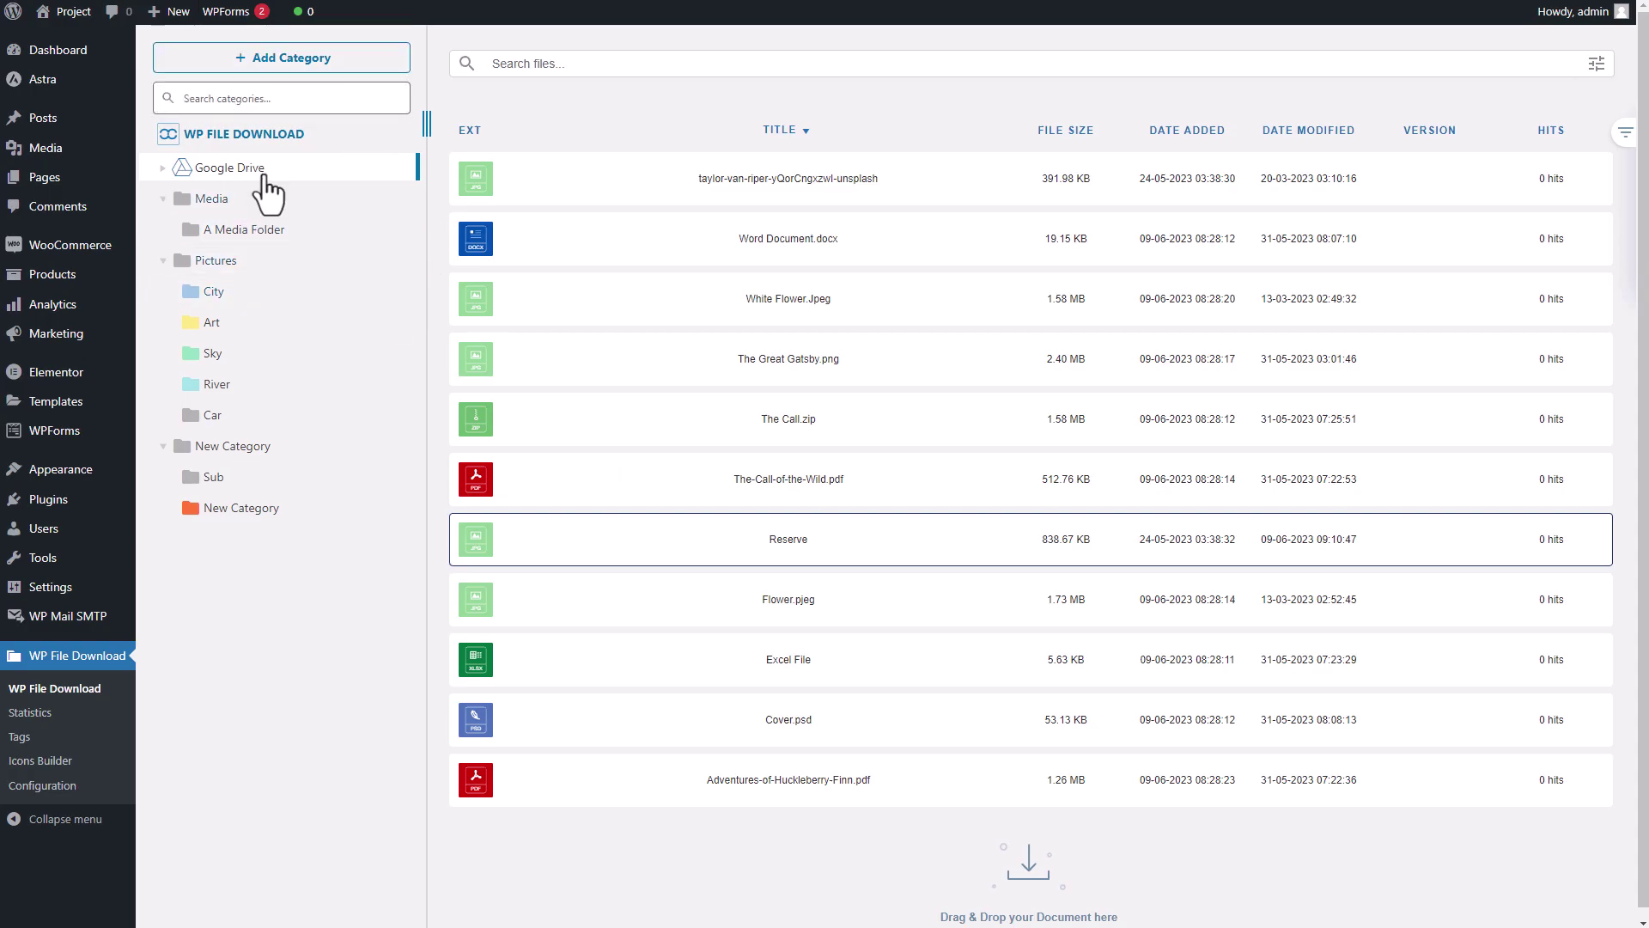
- Switch the Google Drive category's theme to Preview in its Edit Category settings
{"action": "left_click", "coordinate": [164, 169]}
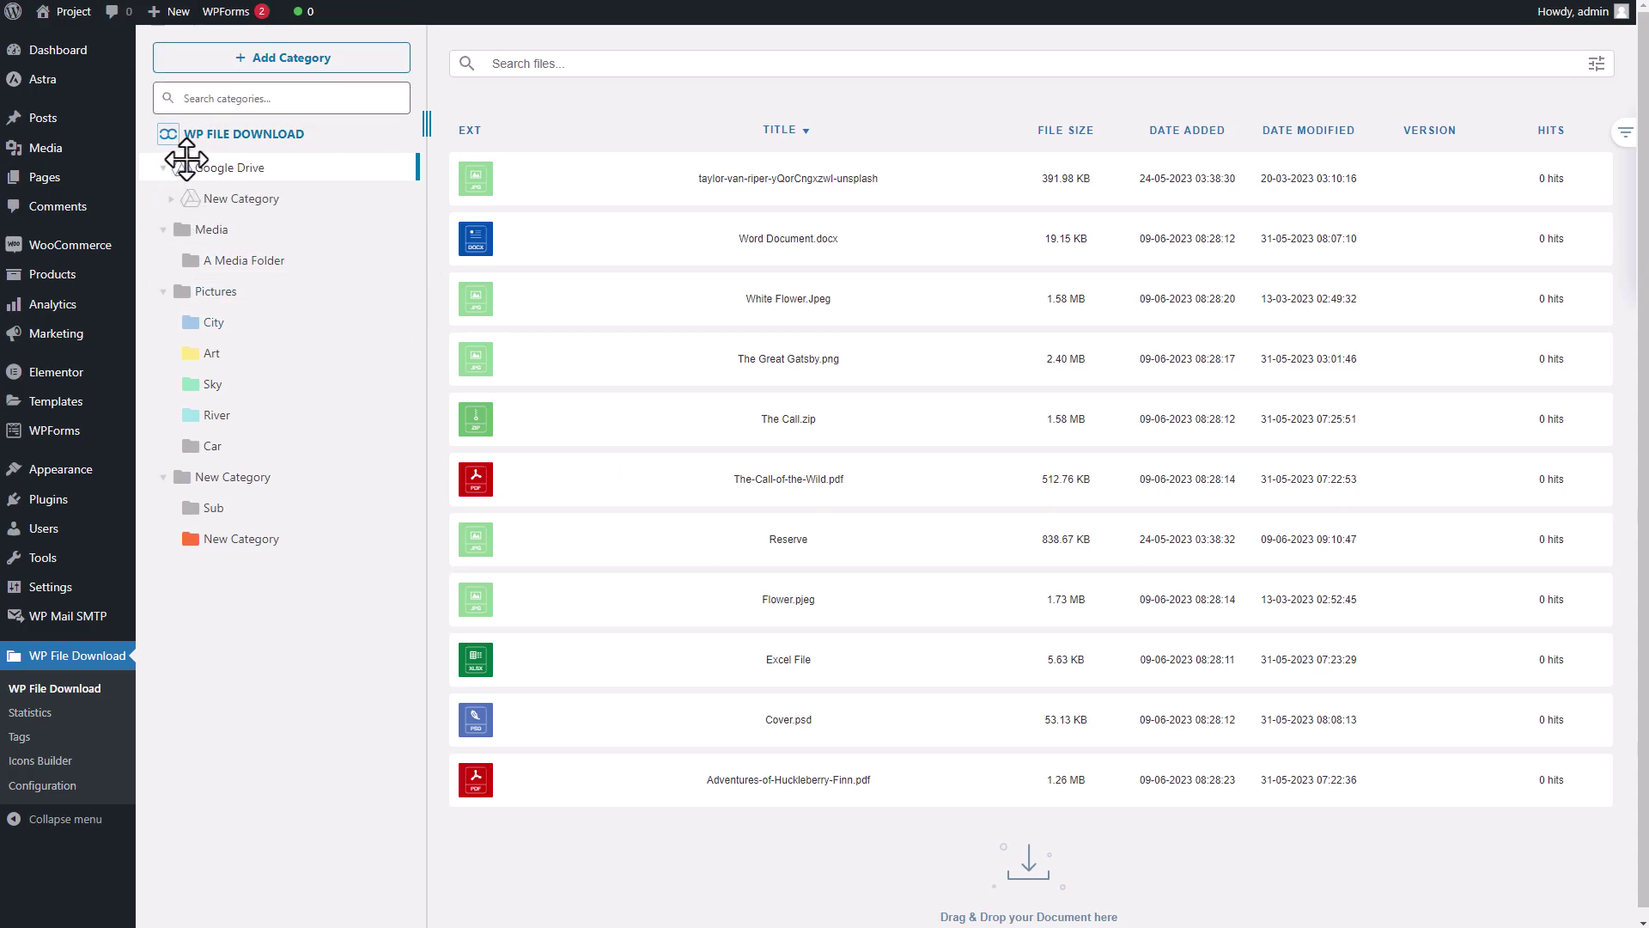
{"action": "right_click", "coordinate": [230, 171]}
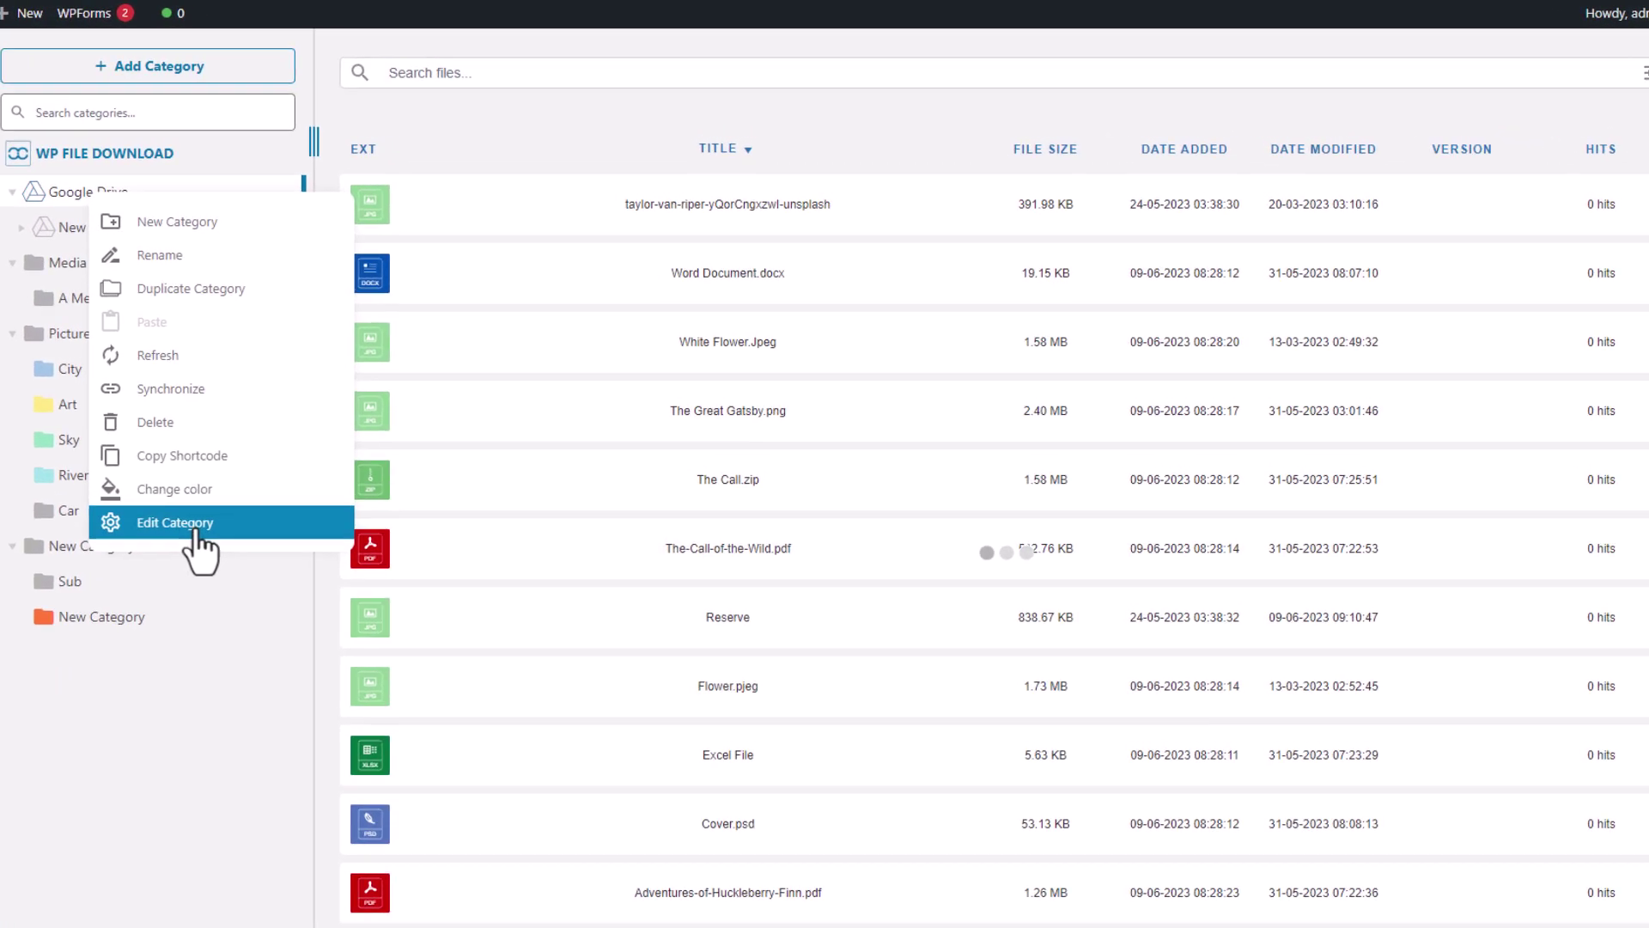
{"action": "left_click", "coordinate": [319, 464]}
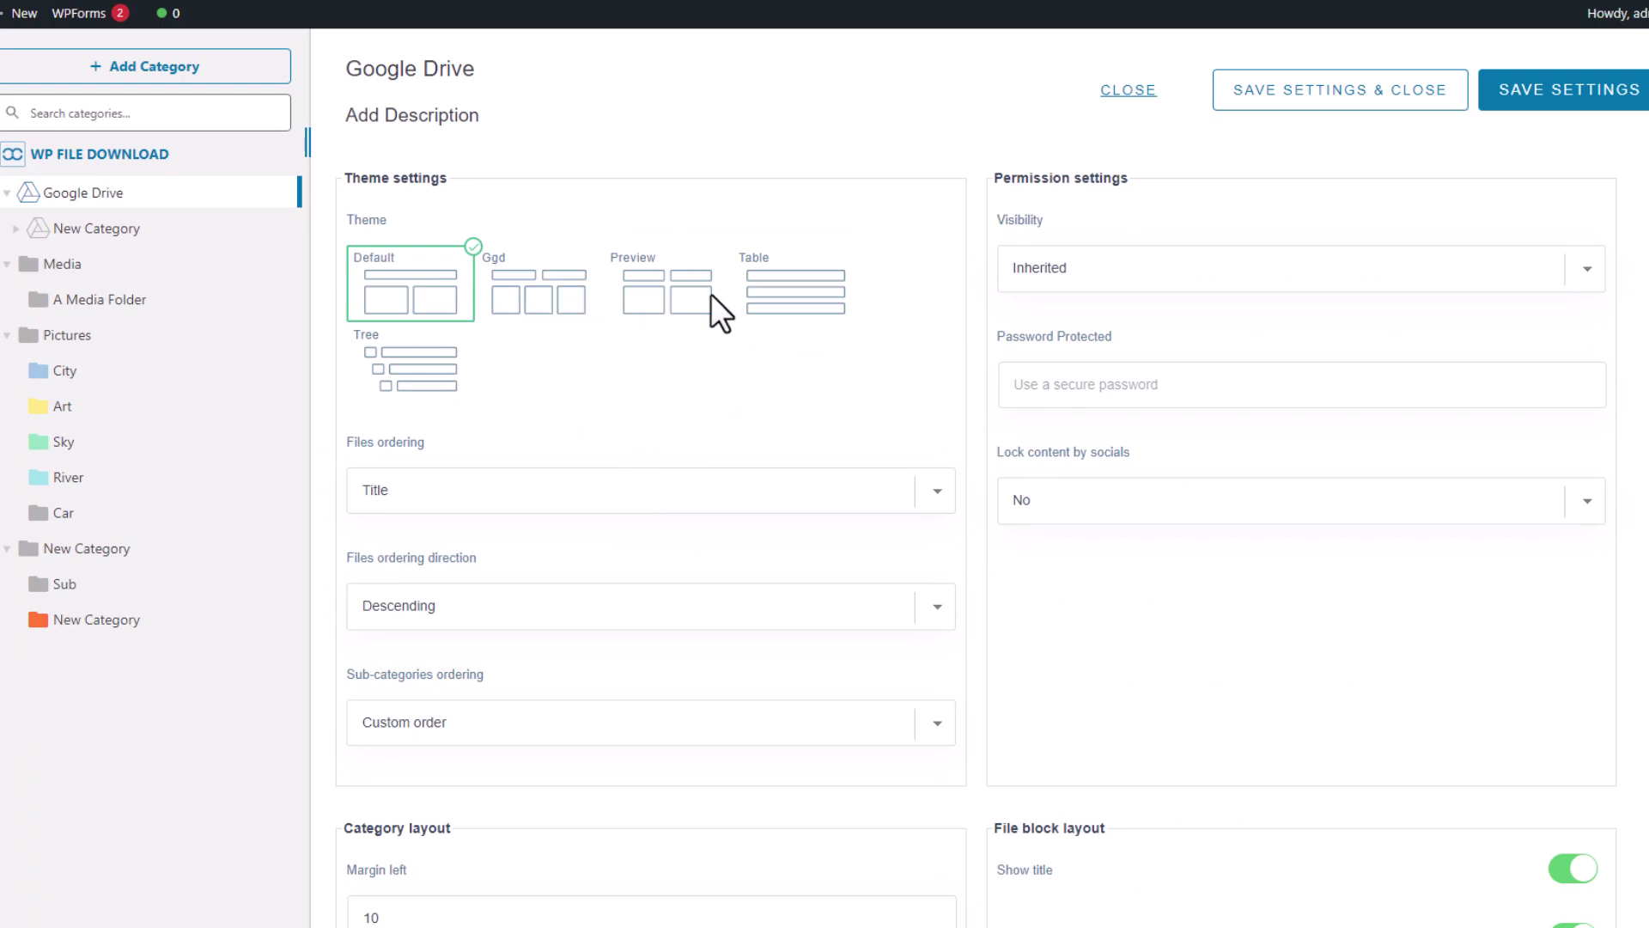
{"action": "left_click", "coordinate": [651, 311]}
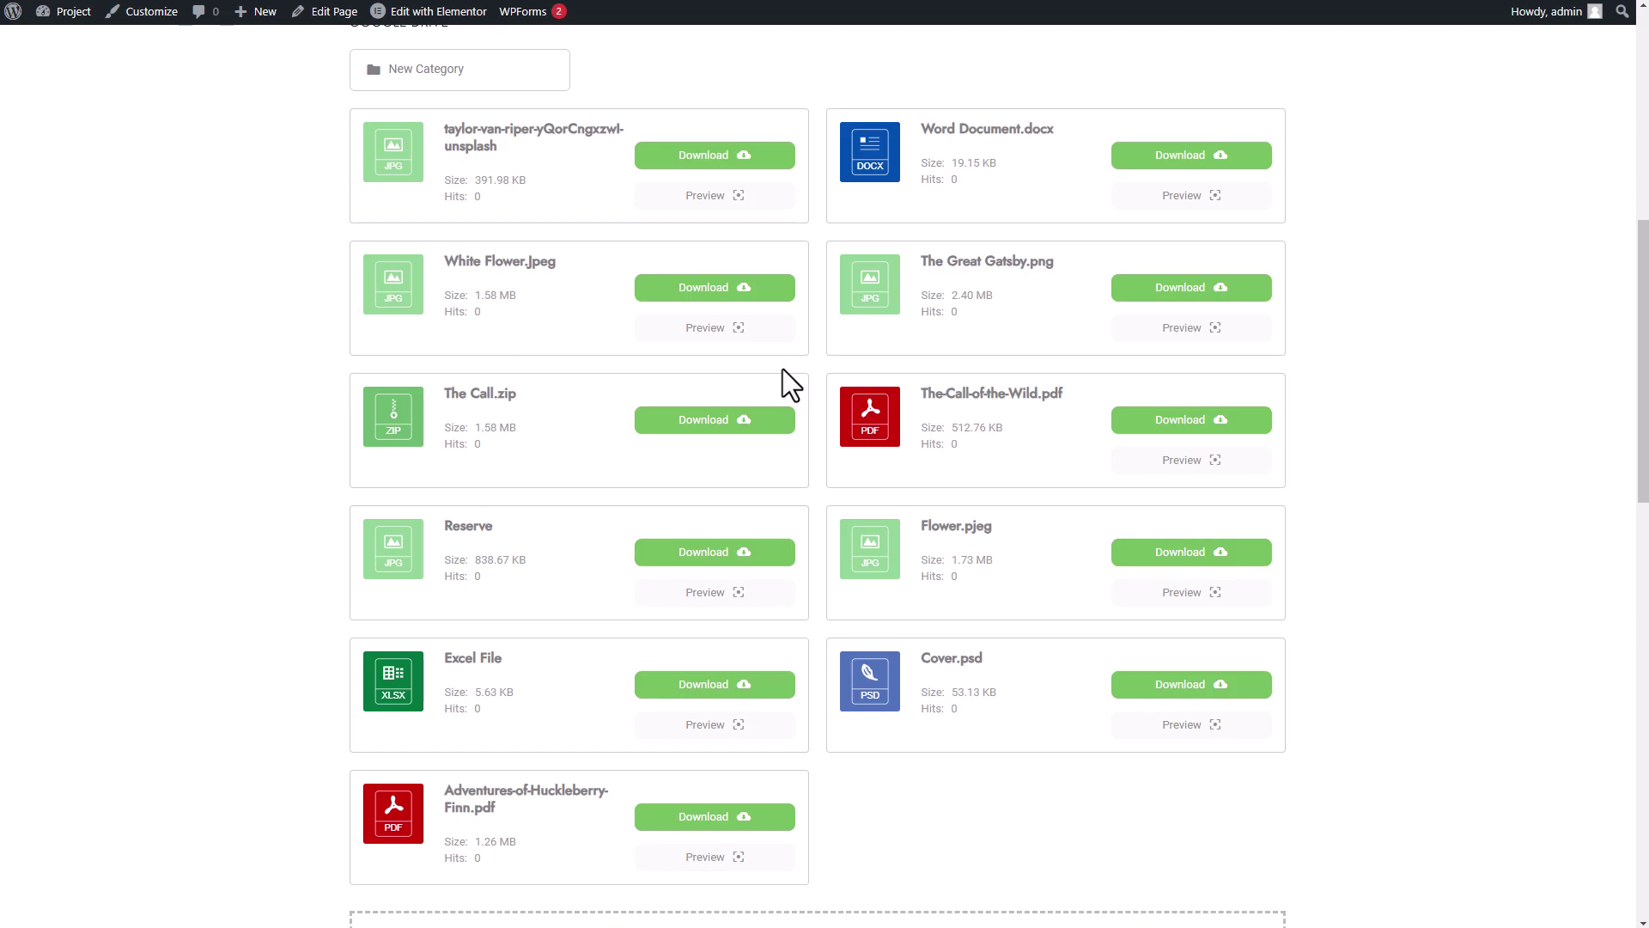
- Reload the frontend page to show the Google Drive files as a Preview-theme thumbnail grid
{"action": "key", "text": "F5"}
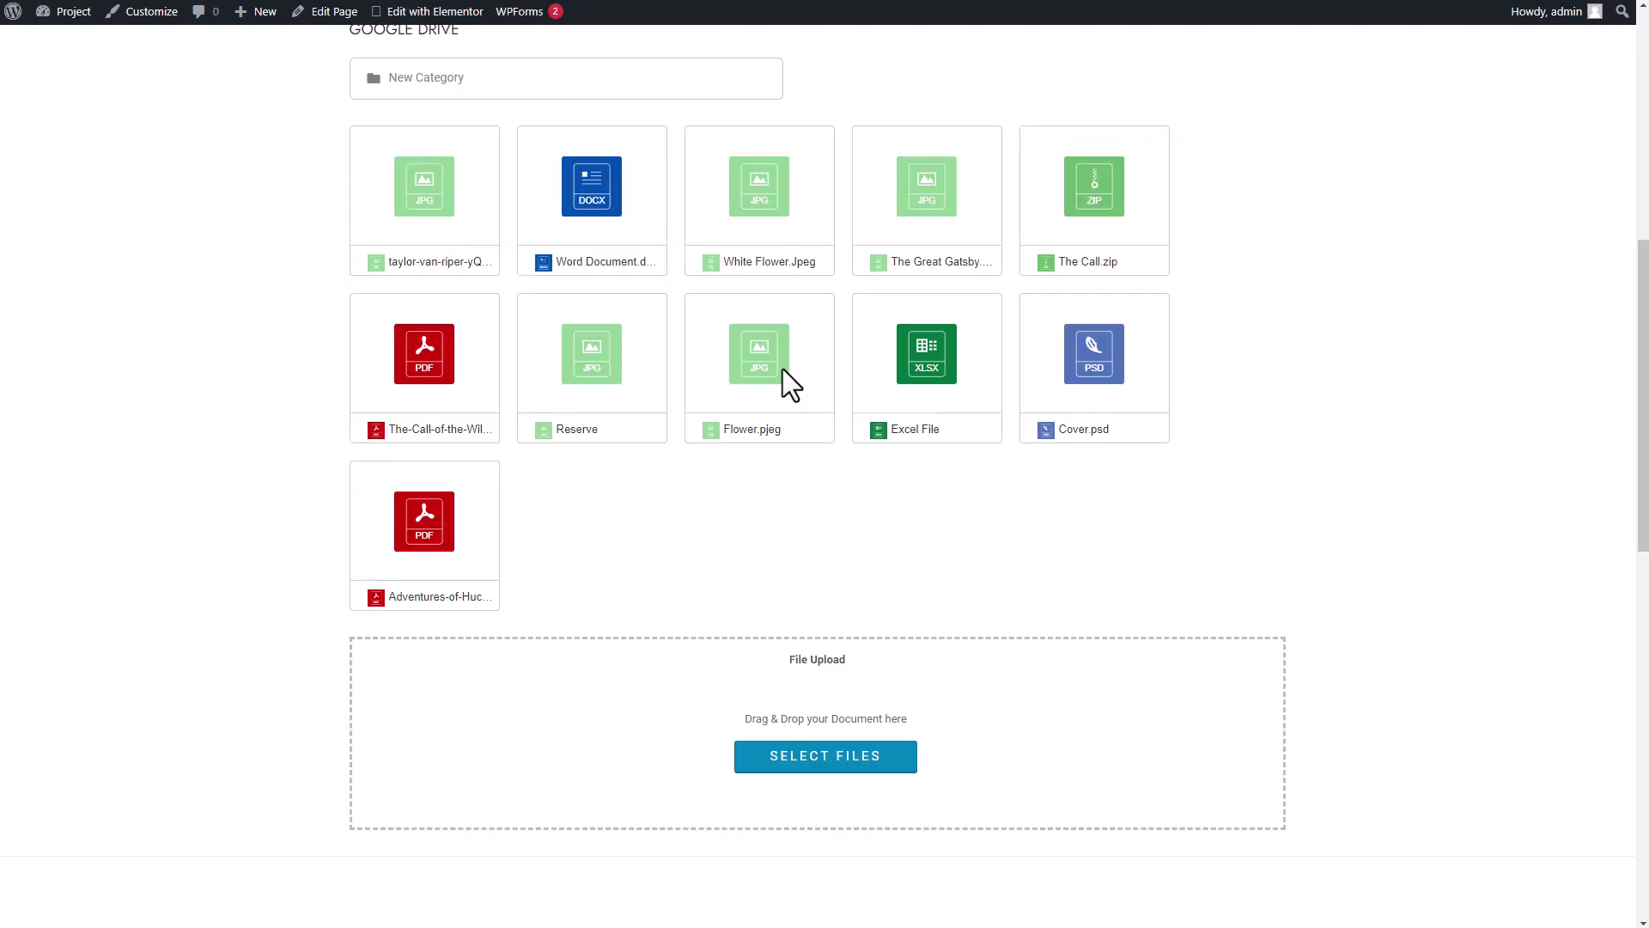
{"action": "scroll", "coordinate": [782, 391], "scroll_direction": "up", "scroll_amount": 1}
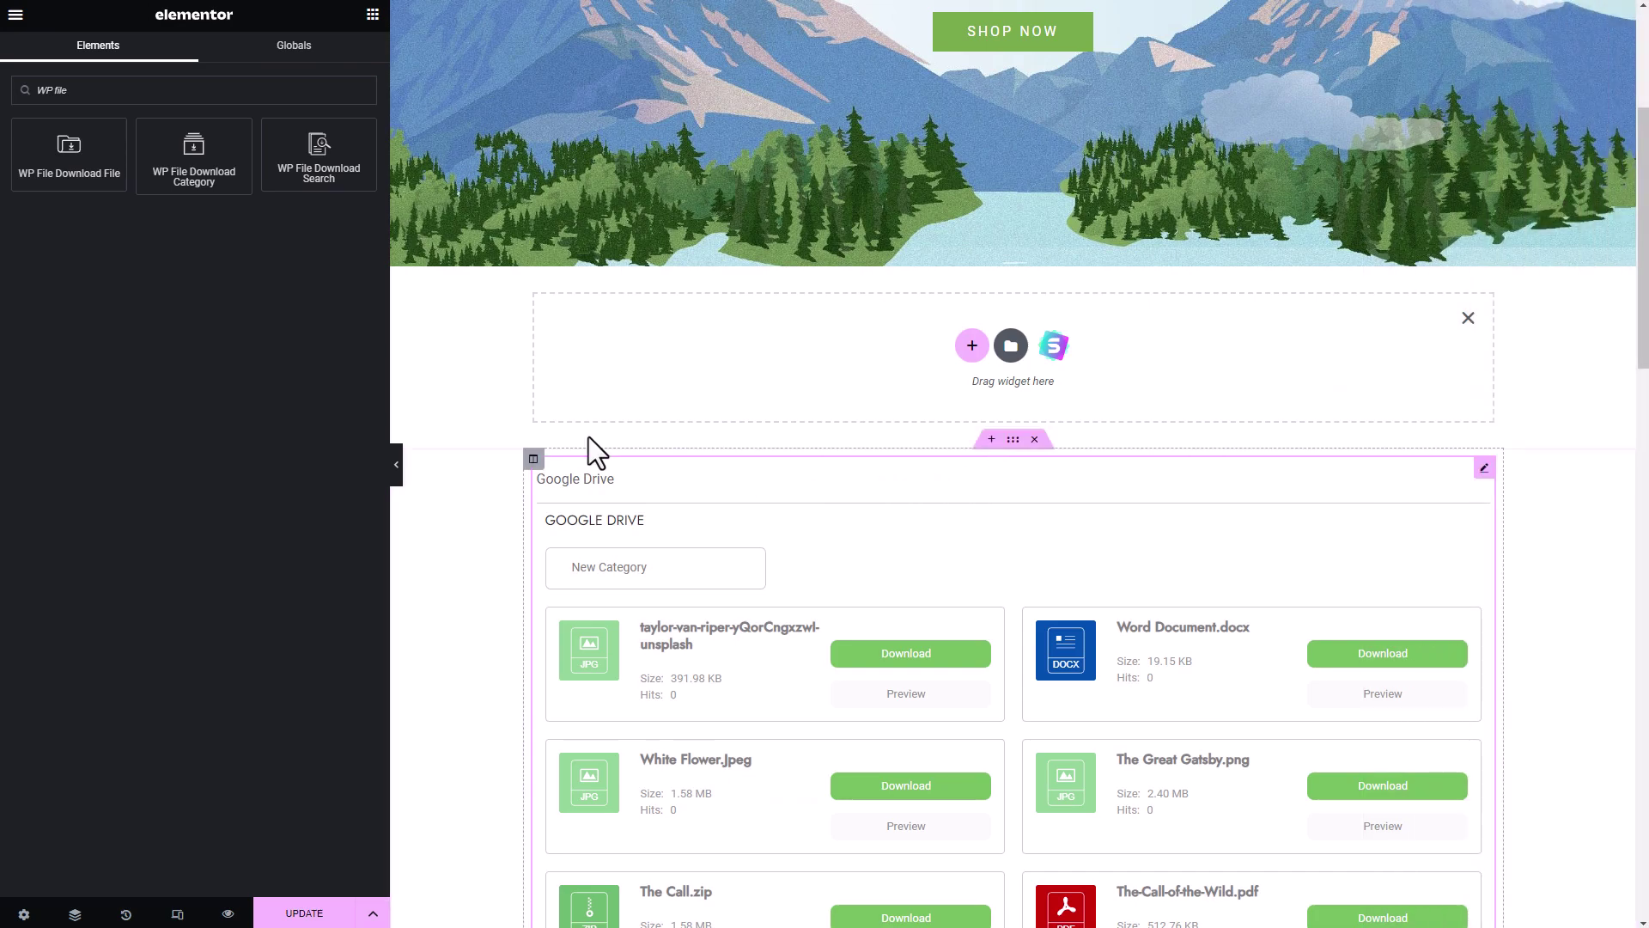
- Add a WP File Download File widget above the Google Drive listing showing The-Call-of-the-Wild.pdf
{"action": "left_click_drag", "start_coordinate": [56, 179], "coordinate": [1034, 383]}
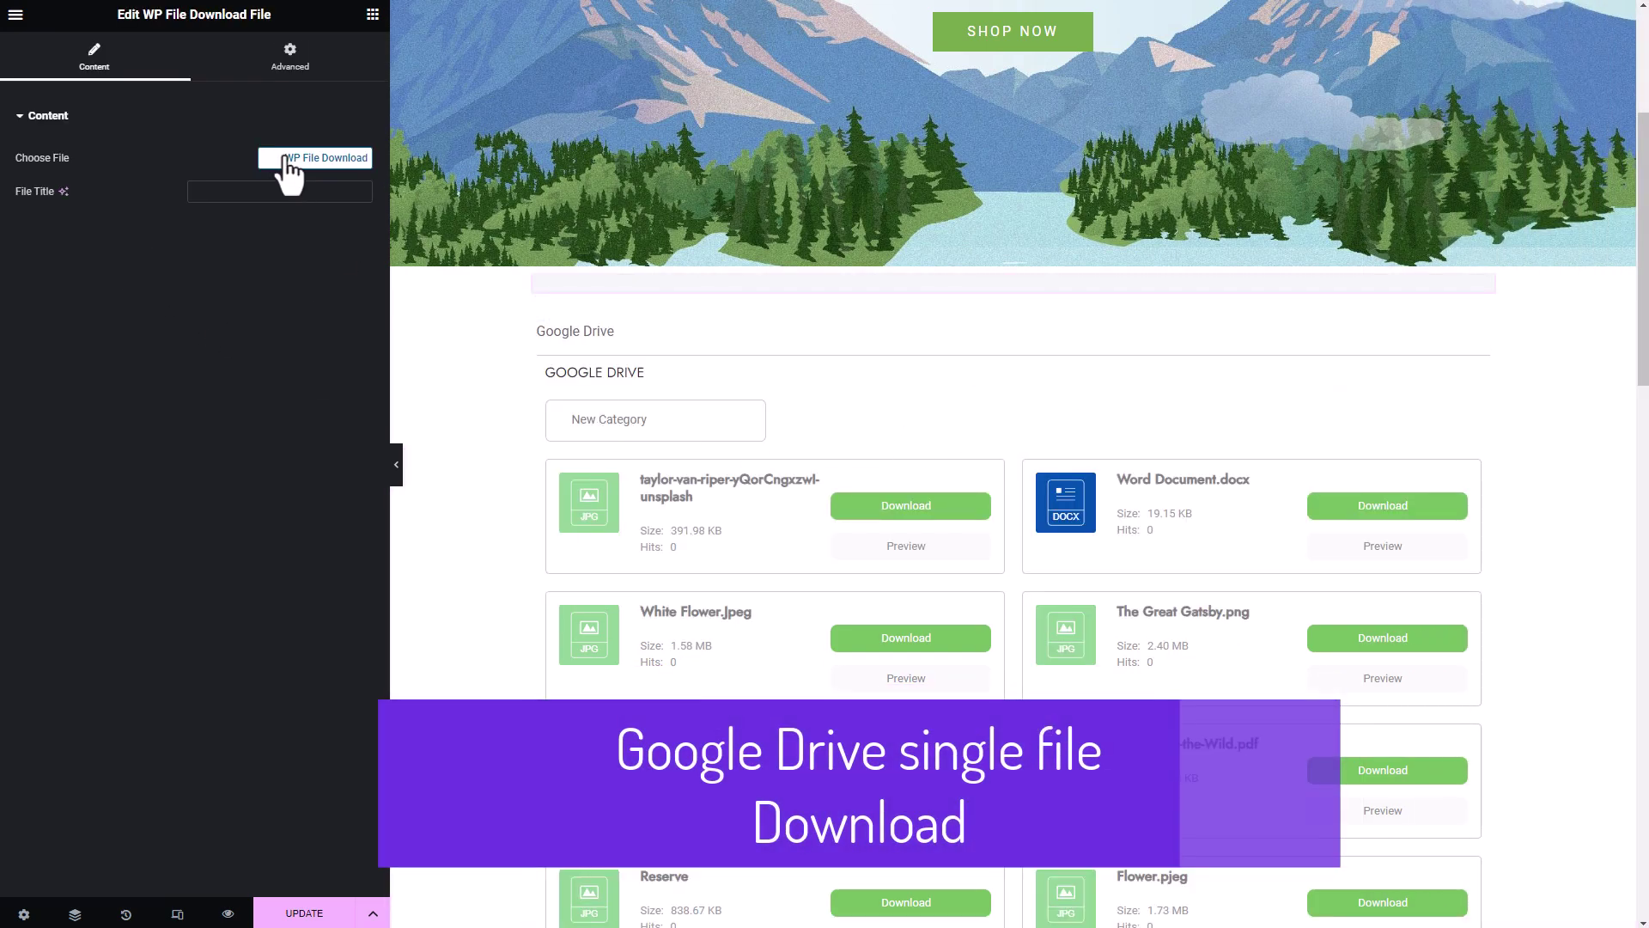
{"action": "left_click", "coordinate": [305, 161]}
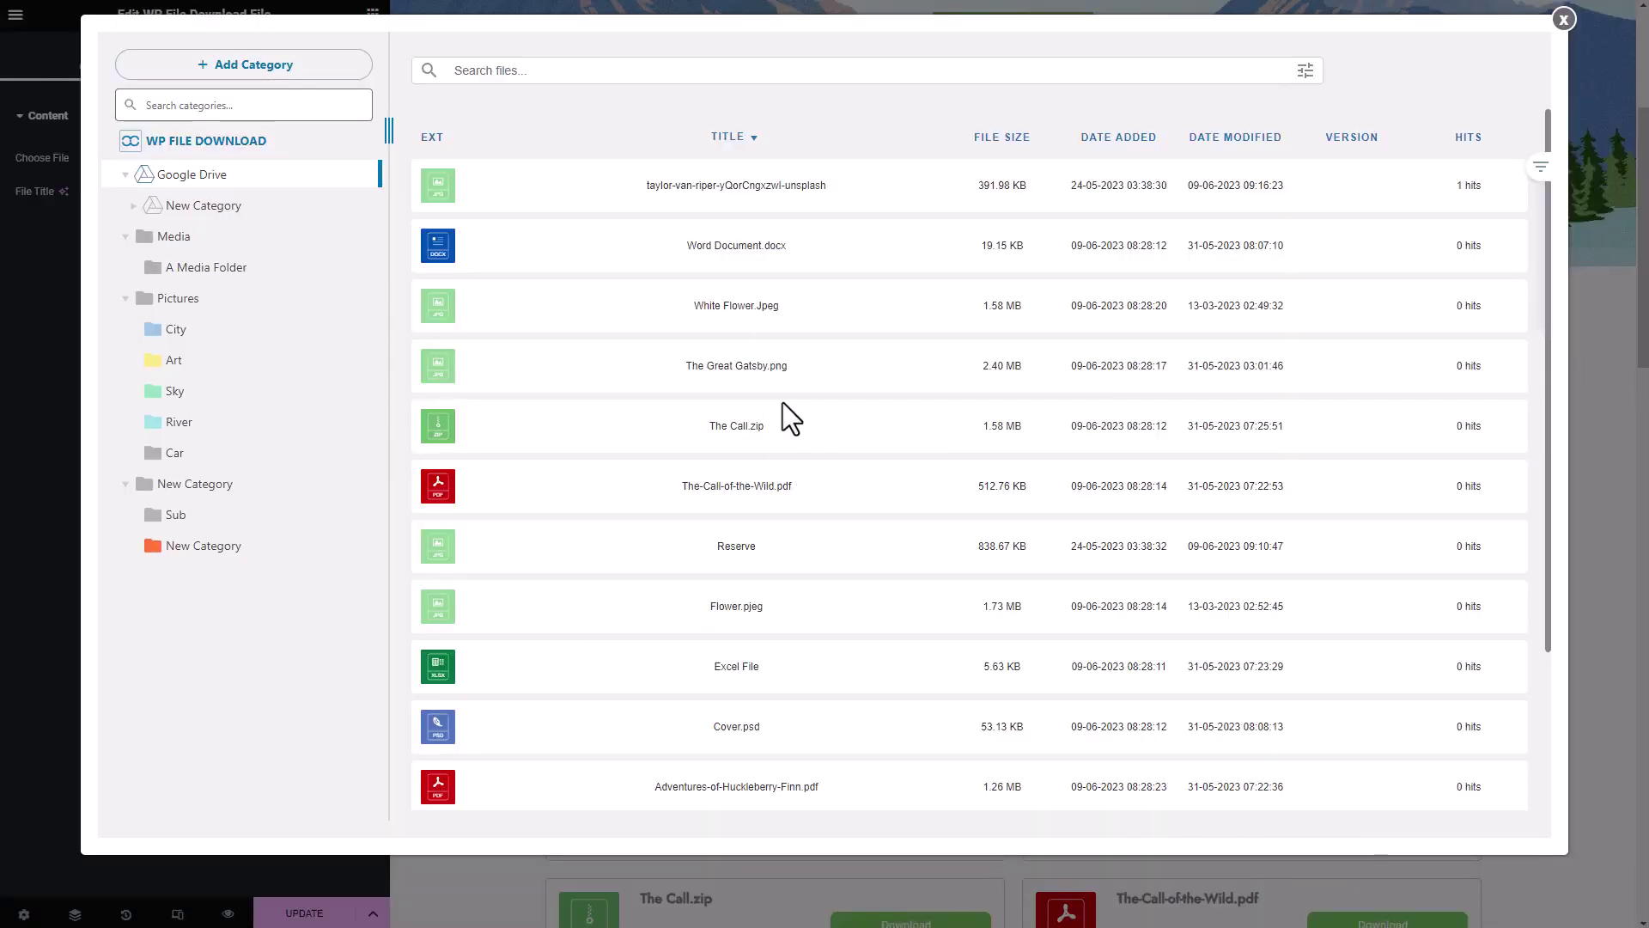
{"action": "left_click", "coordinate": [786, 499]}
{"action": "left_click", "coordinate": [1408, 82]}
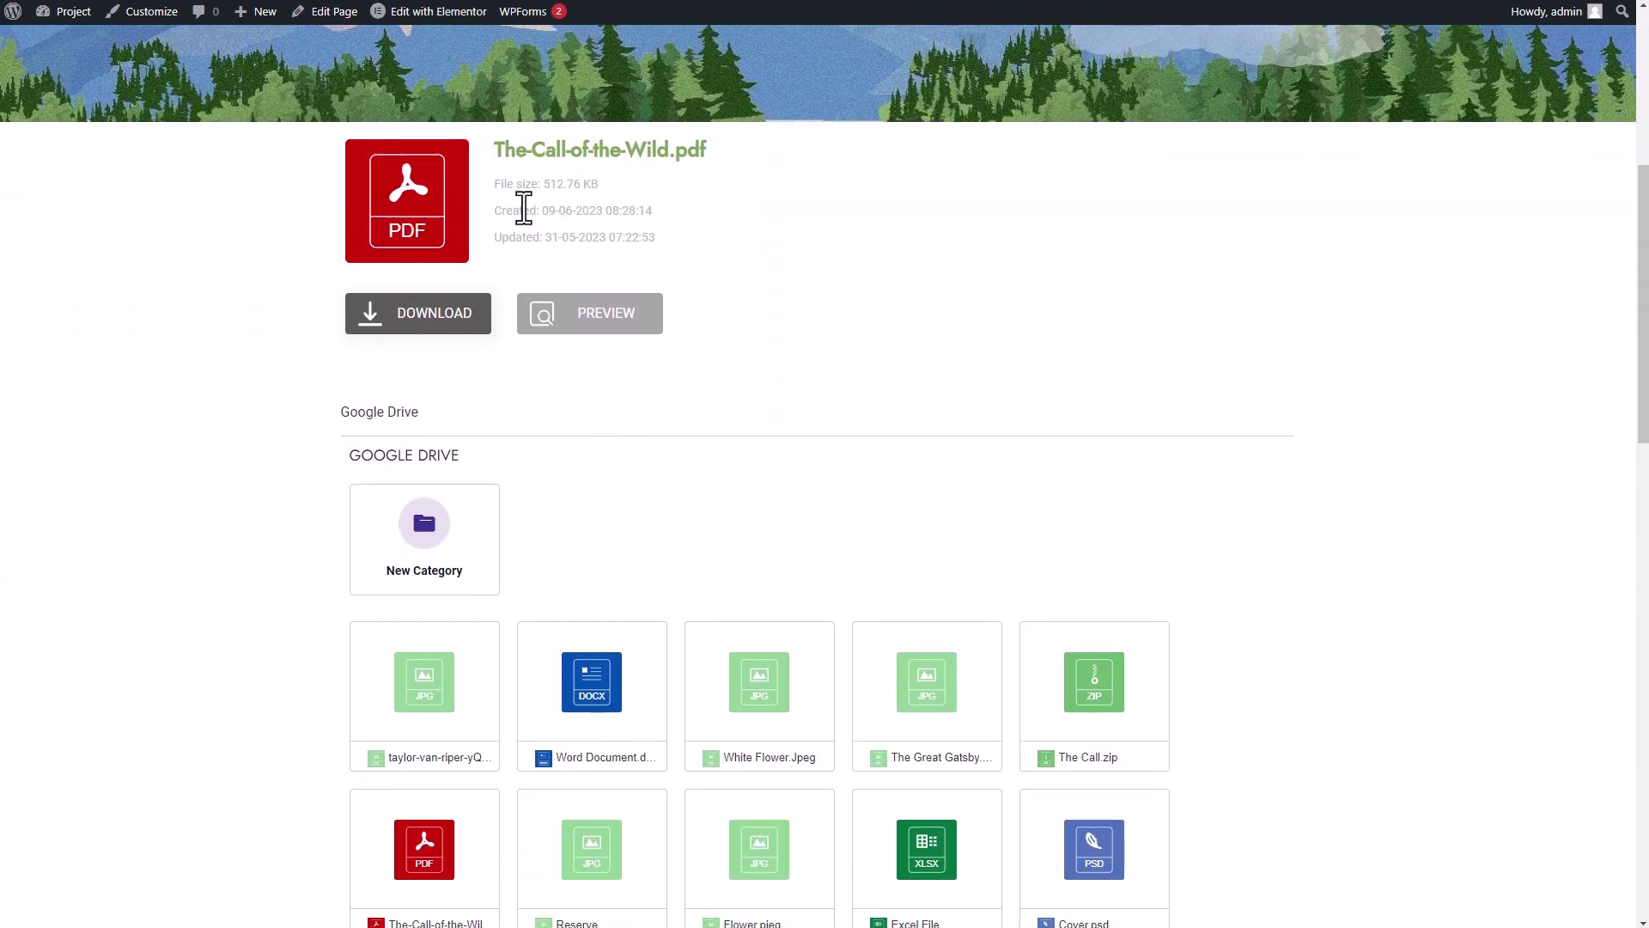
- Download The-Call-of-the-Wild.pdf from its single-file block on the live page
{"action": "left_click", "coordinate": [439, 313]}
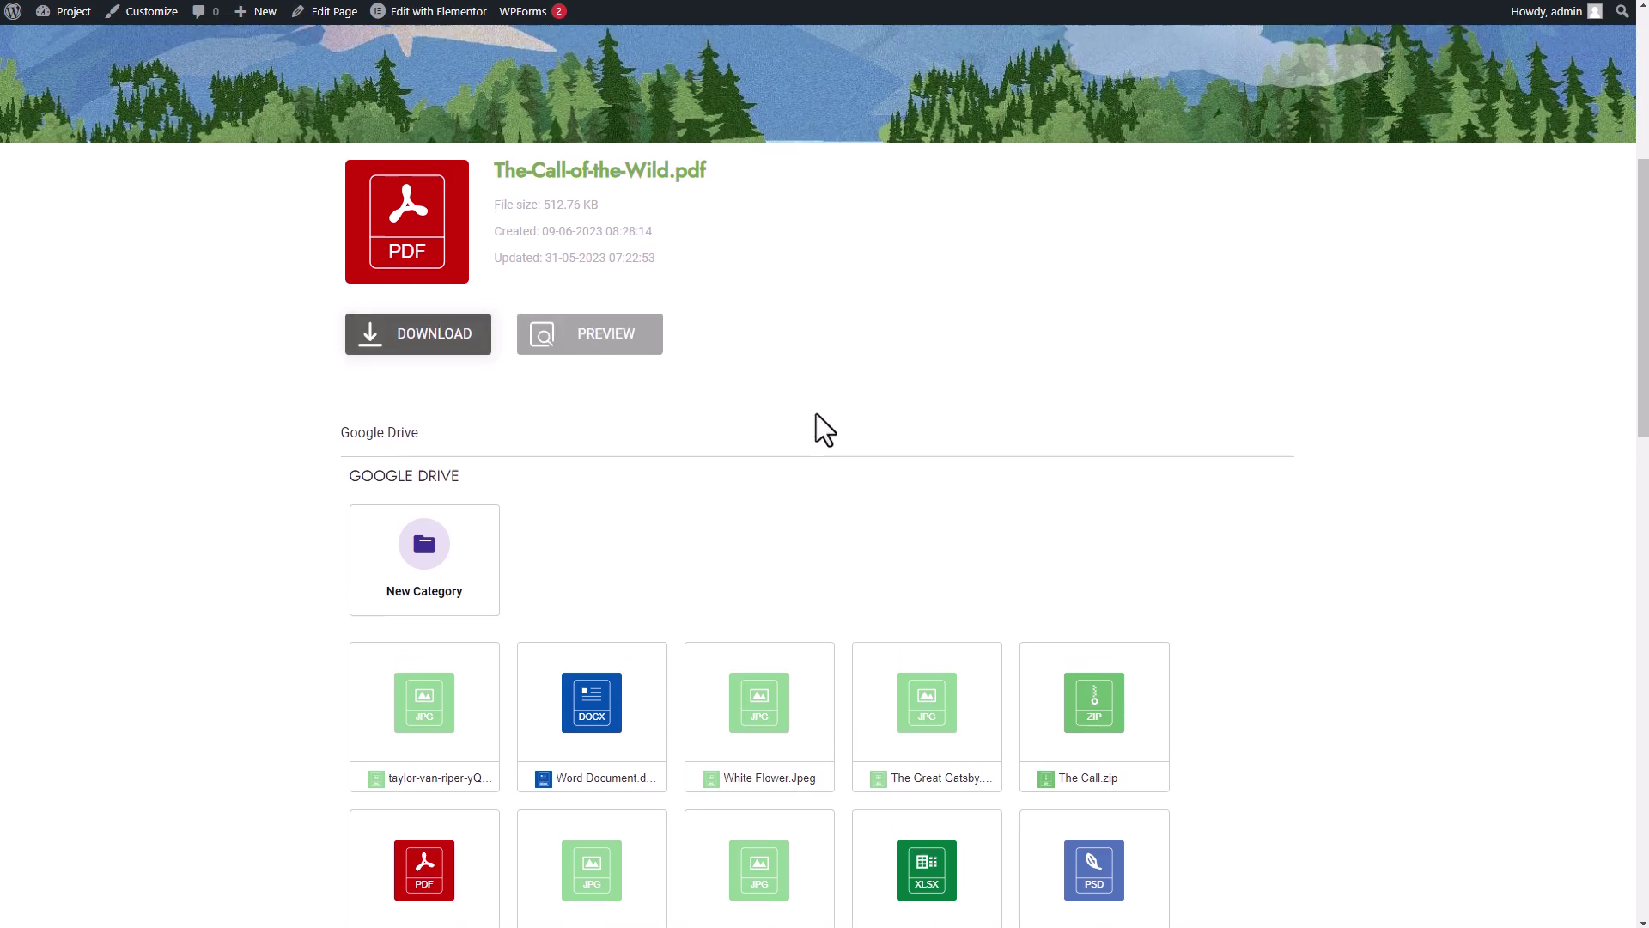
{"action": "scroll", "coordinate": [842, 443], "scroll_direction": "up", "scroll_amount": 1}
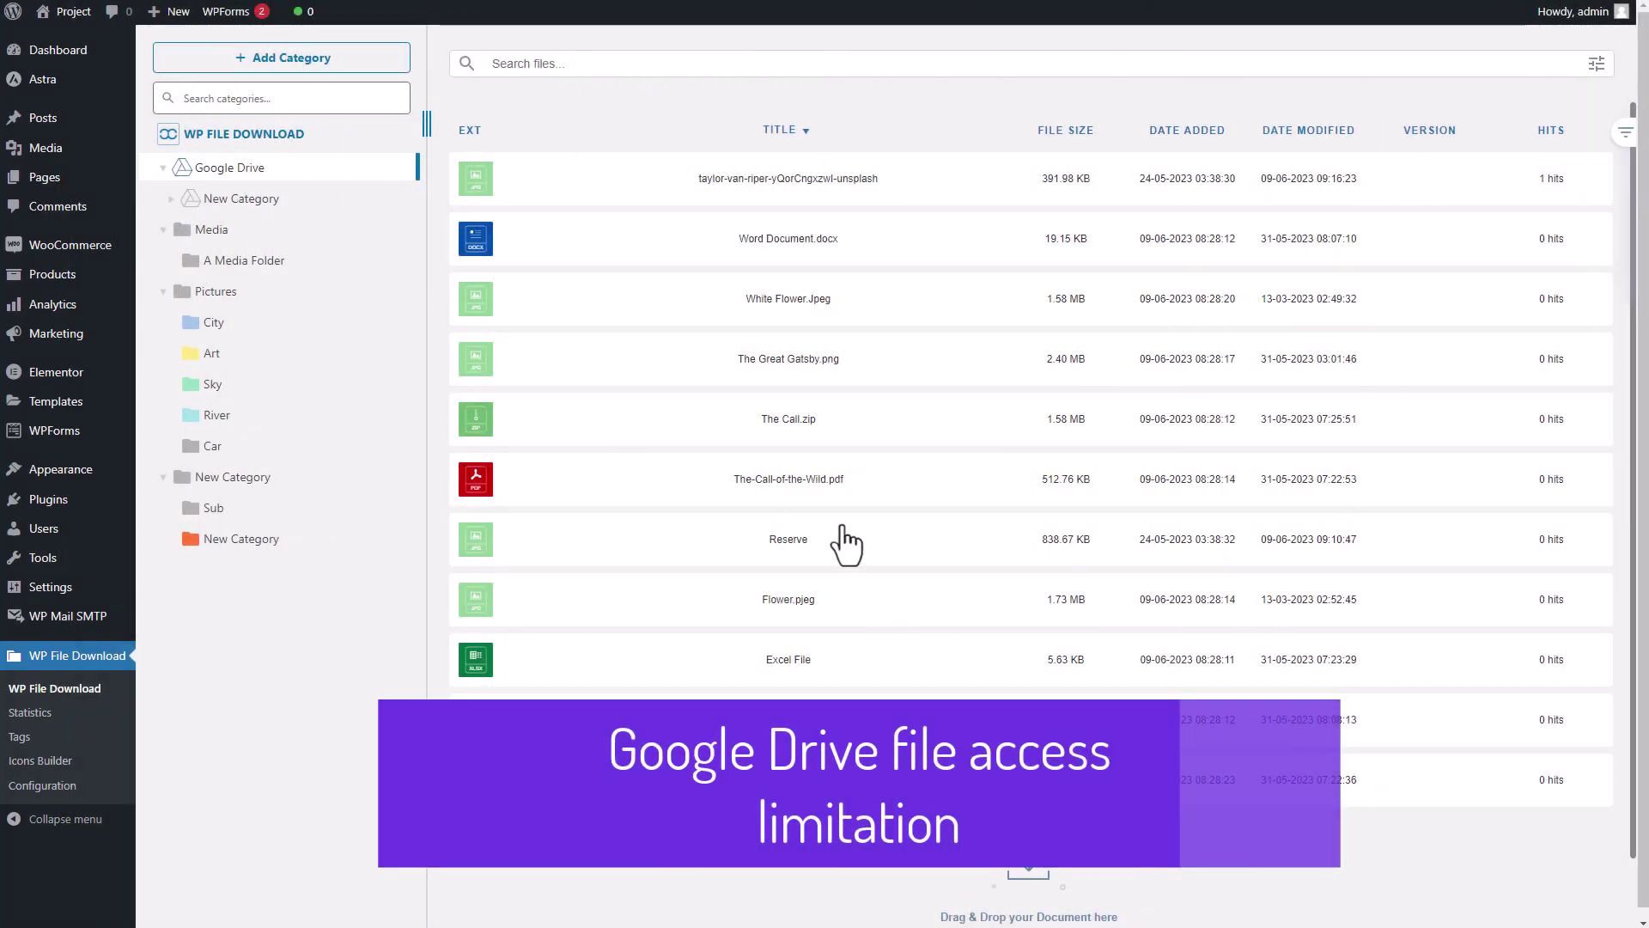
- Open the Google Drive category settings and set its visibility to Private
{"action": "right_click", "coordinate": [249, 170]}
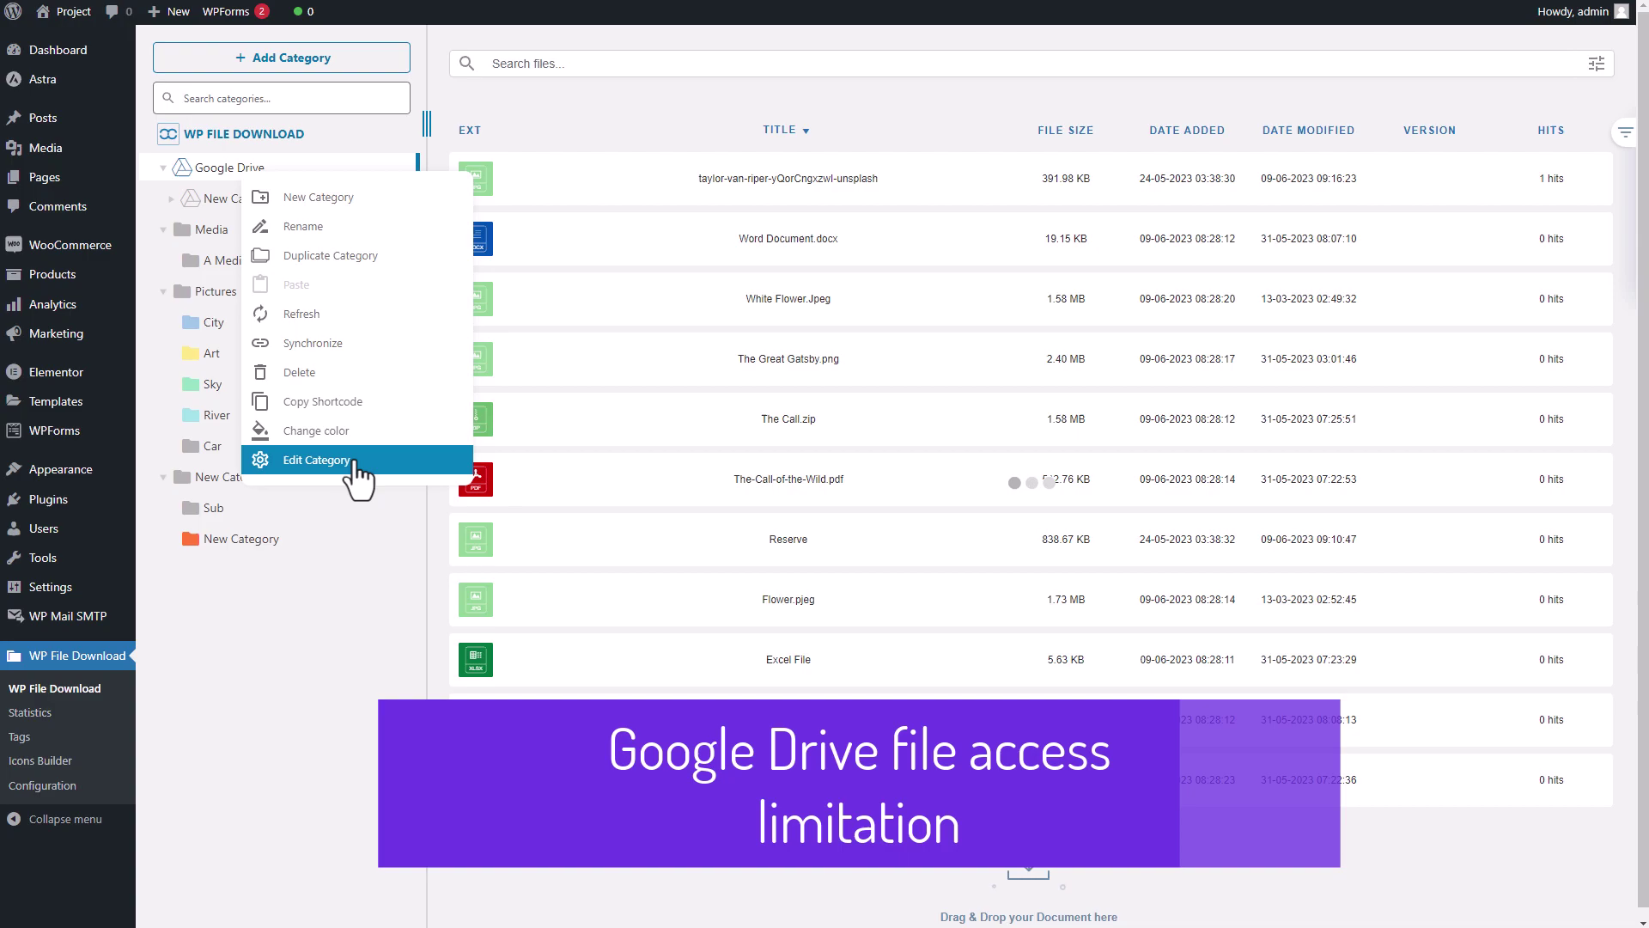
{"action": "left_click", "coordinate": [324, 464]}
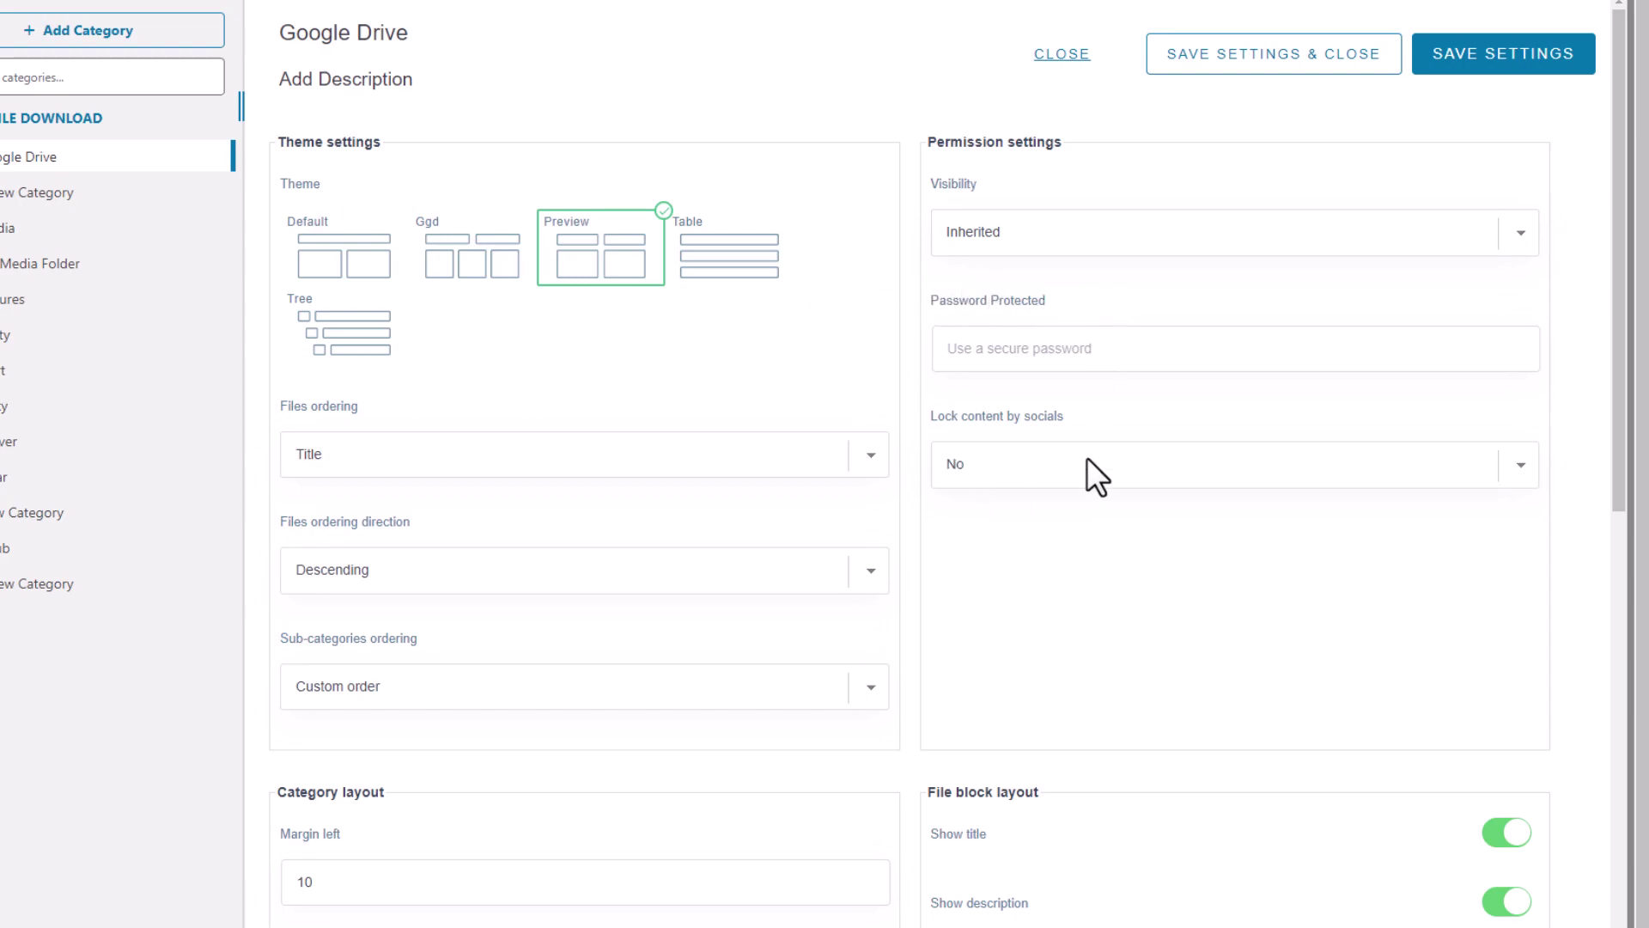
{"action": "left_click", "coordinate": [1060, 244]}
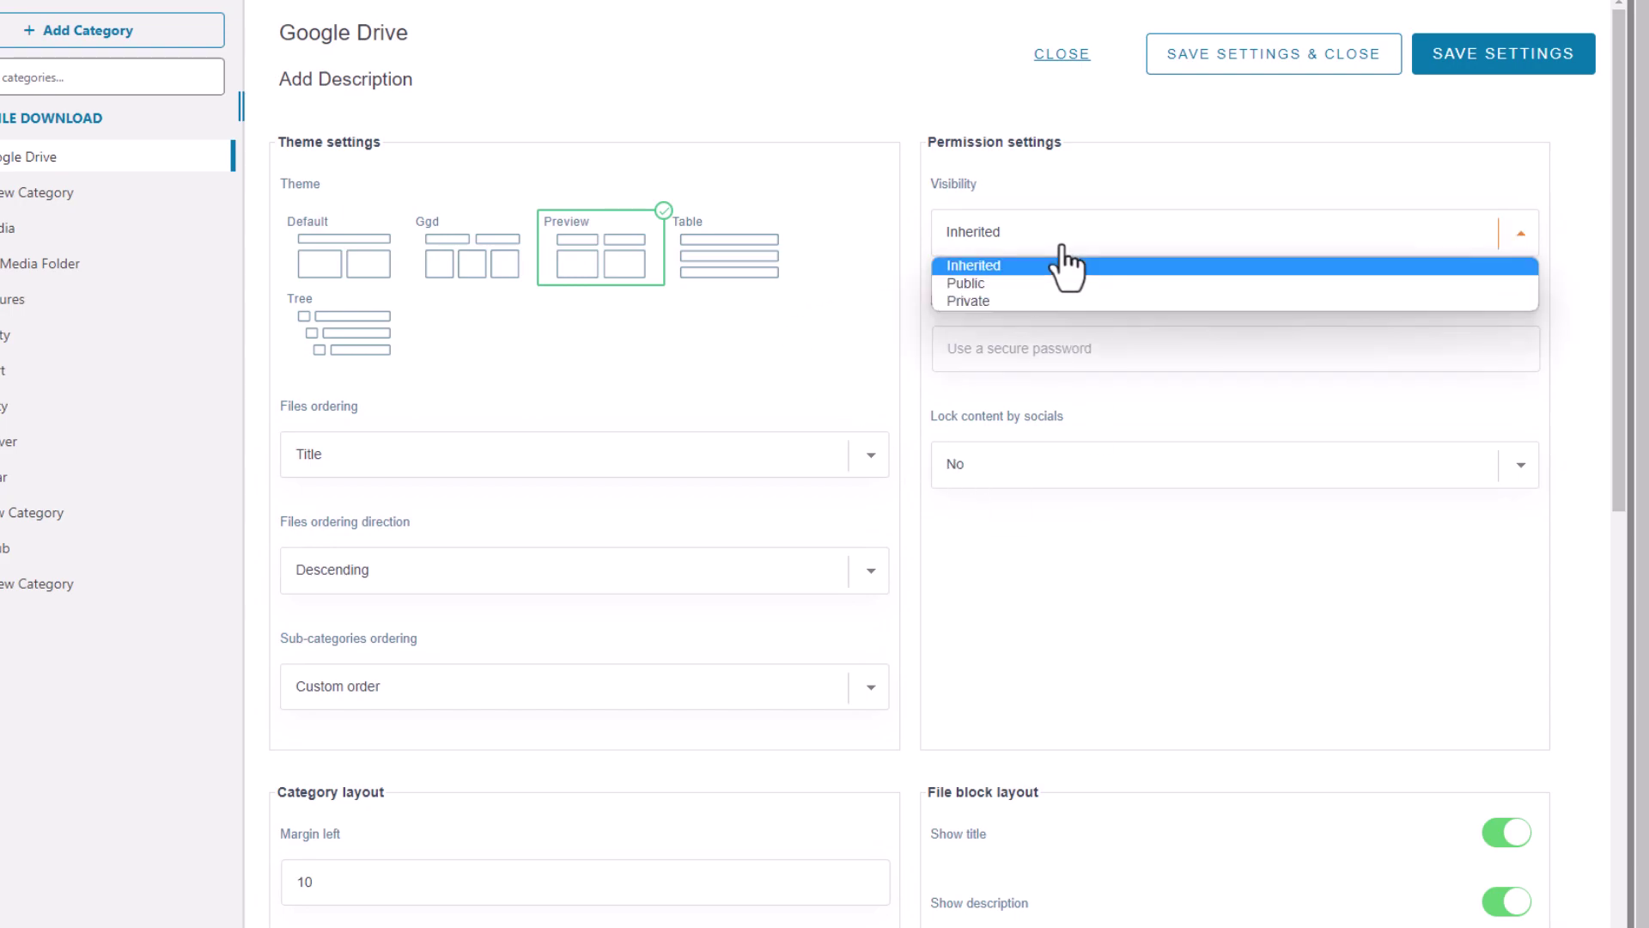
{"action": "left_click", "coordinate": [1031, 290]}
{"action": "left_click", "coordinate": [1034, 249]}
{"action": "left_click", "coordinate": [1022, 306]}
{"action": "left_click", "coordinate": [988, 278]}
{"action": "left_click", "coordinate": [967, 364]}
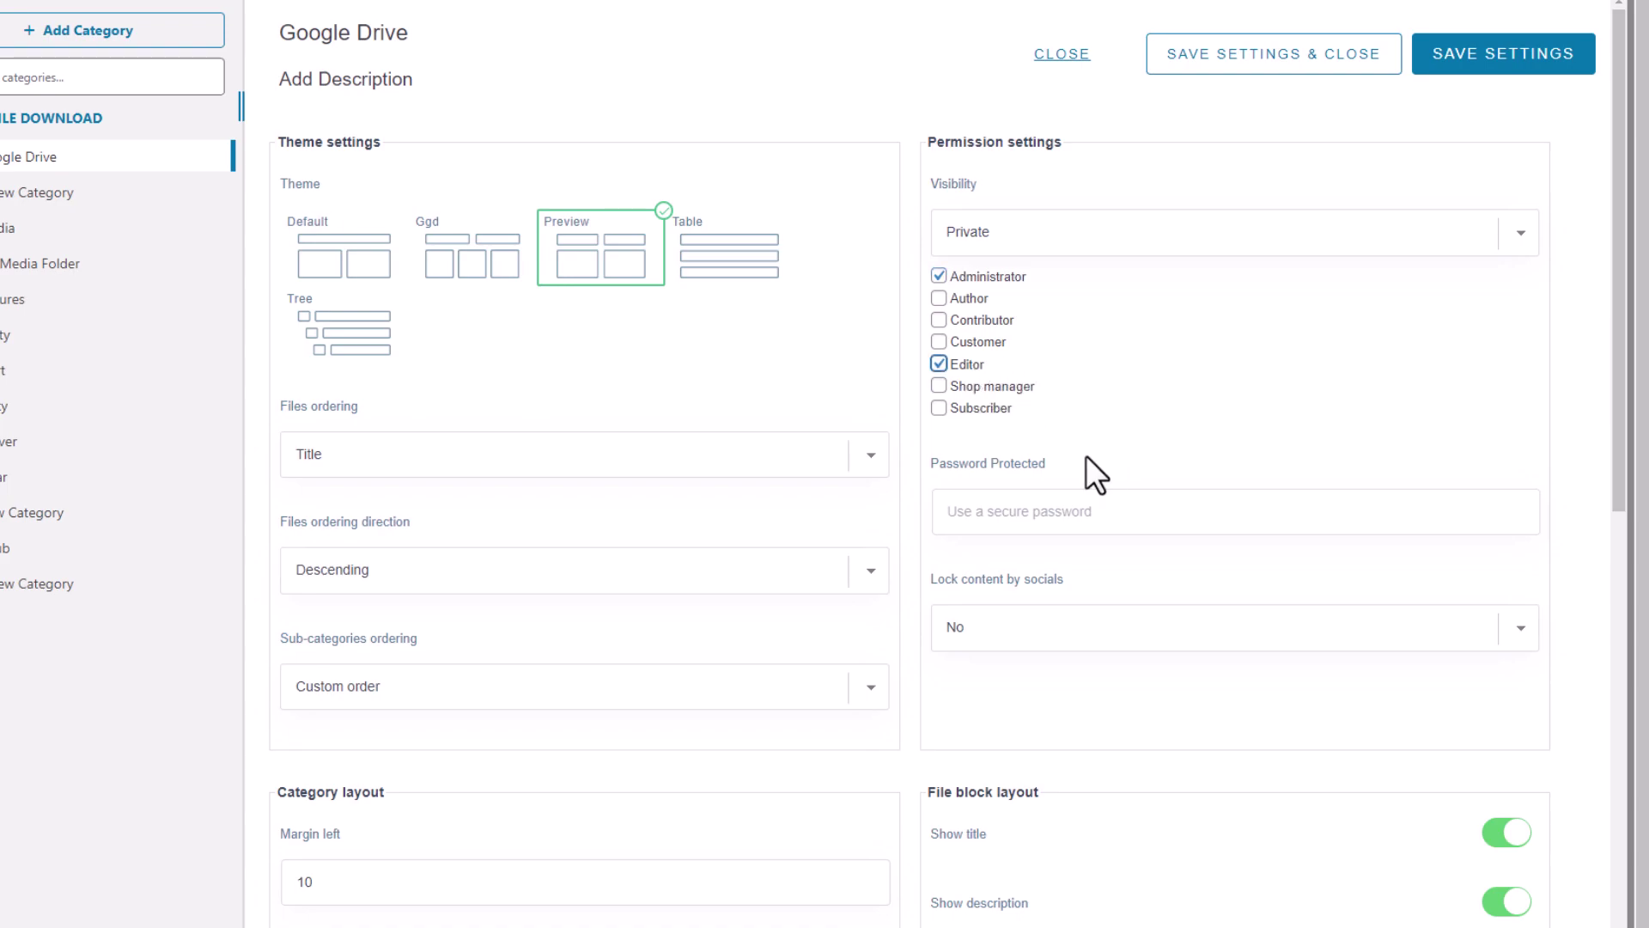
- Limit the private category to Administrator only and enter its protection password
{"action": "left_click", "coordinate": [1076, 516]}
{"action": "left_click", "coordinate": [966, 364]}
{"action": "left_click", "coordinate": [976, 342]}
{"action": "left_click", "coordinate": [980, 319]}
{"action": "left_click", "coordinate": [1014, 244]}
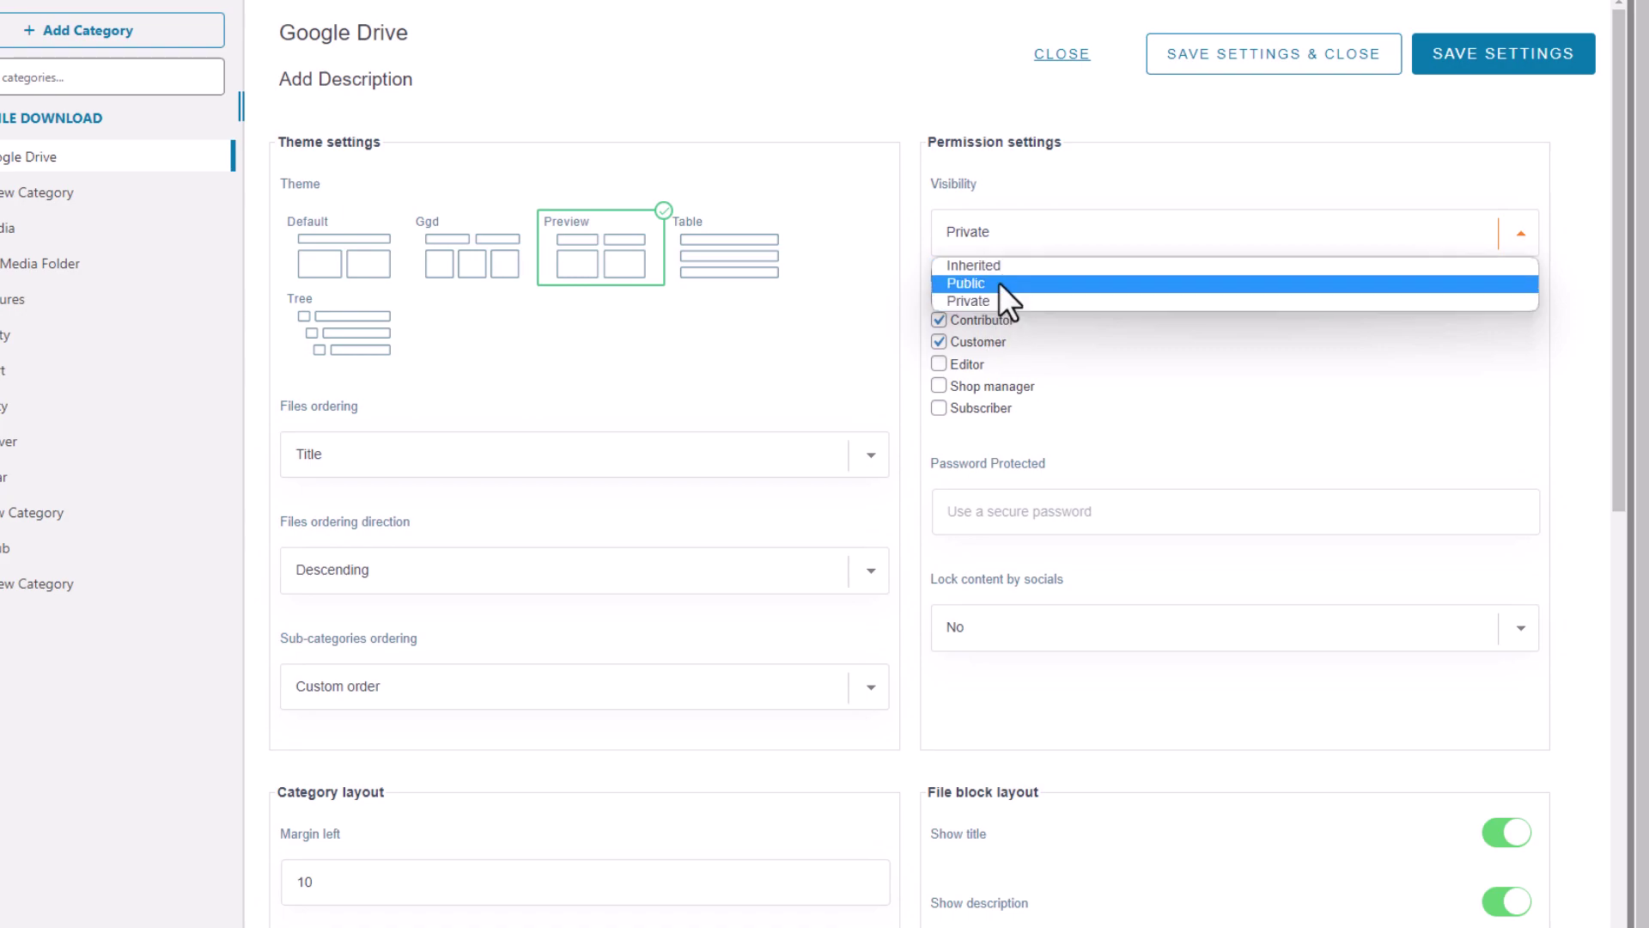
{"action": "left_click", "coordinate": [996, 304]}
{"action": "left_click", "coordinate": [966, 300]}
{"action": "left_click", "coordinate": [965, 342]}
{"action": "left_click", "coordinate": [971, 320]}
{"action": "left_click", "coordinate": [966, 300]}
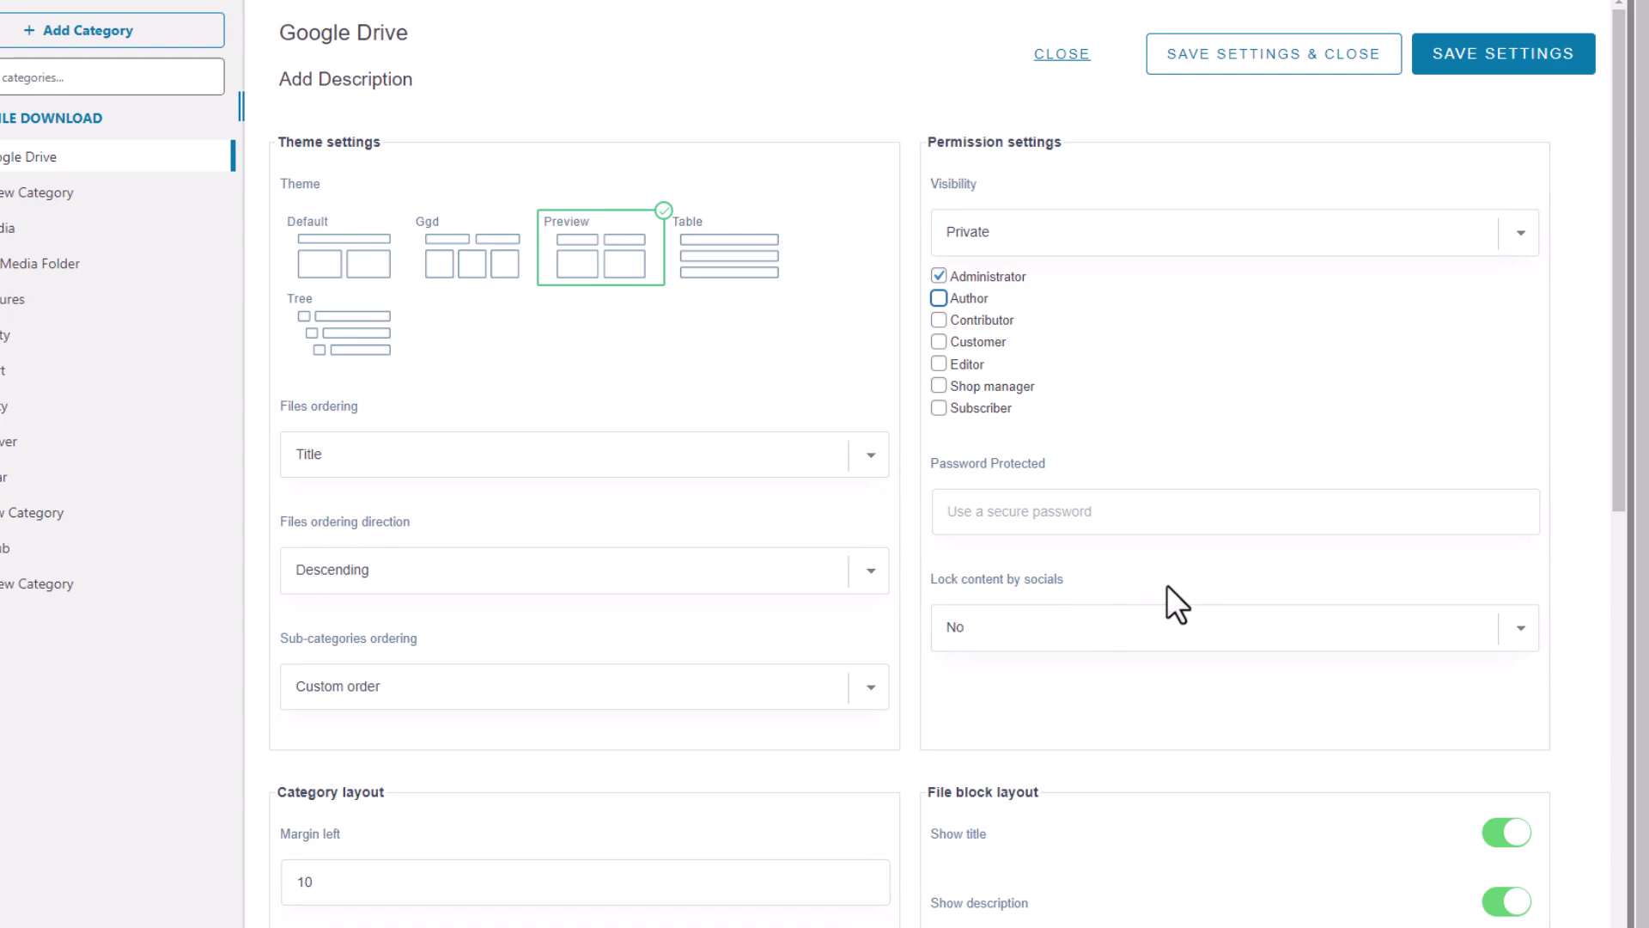
{"action": "left_click", "coordinate": [1105, 510]}
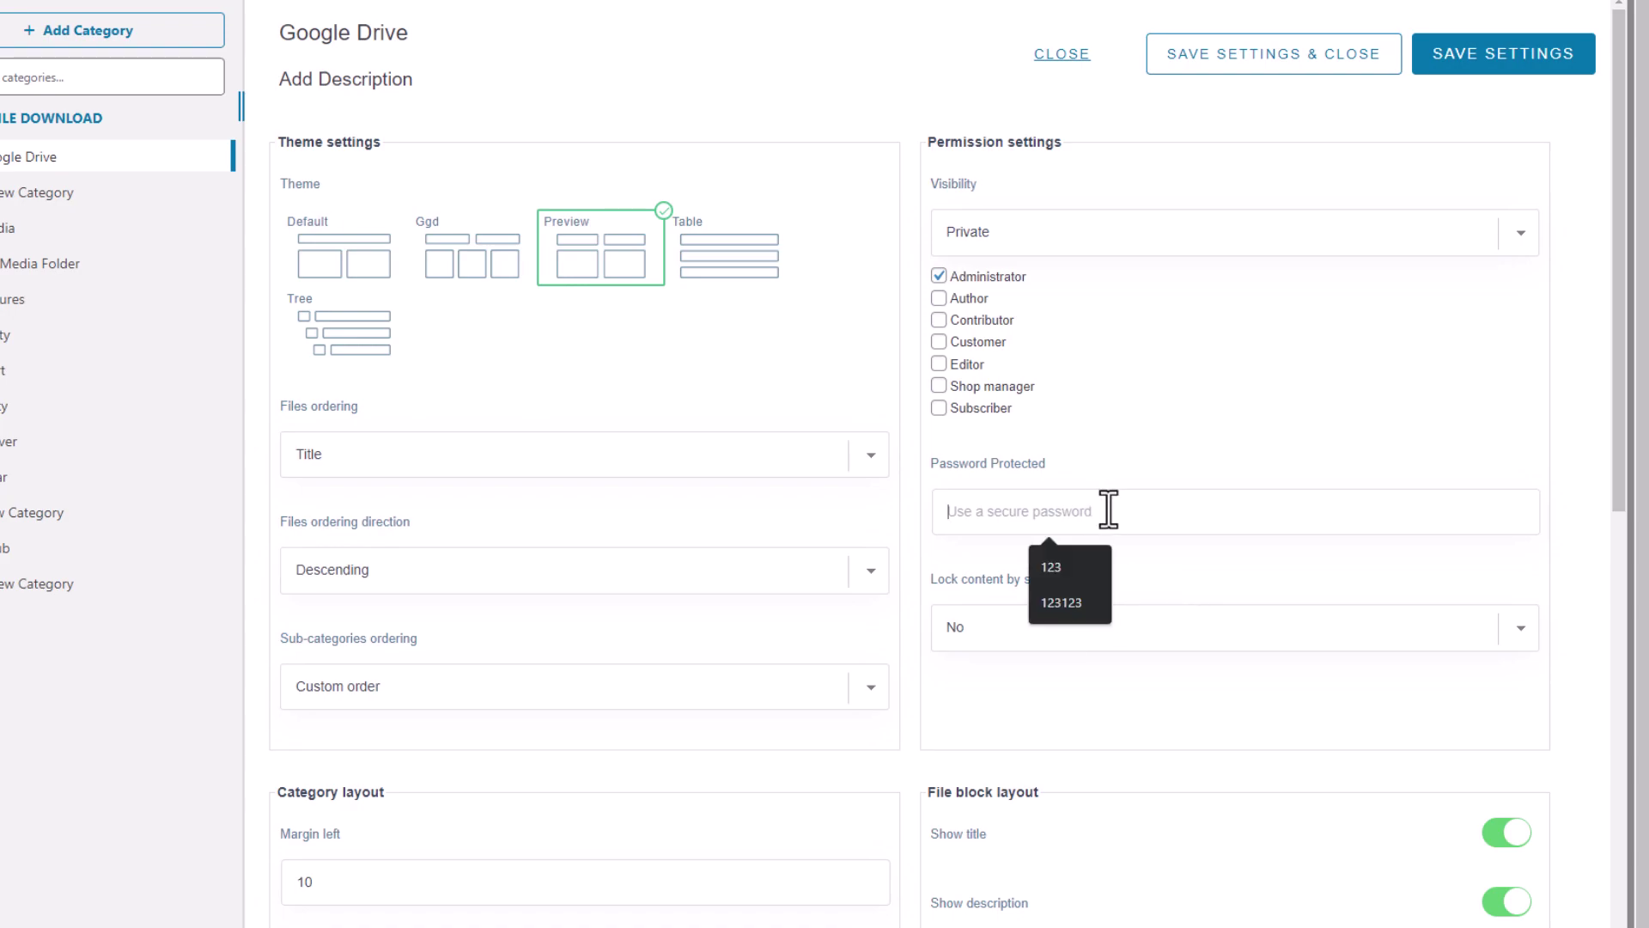
{"action": "left_click", "coordinate": [1055, 566]}
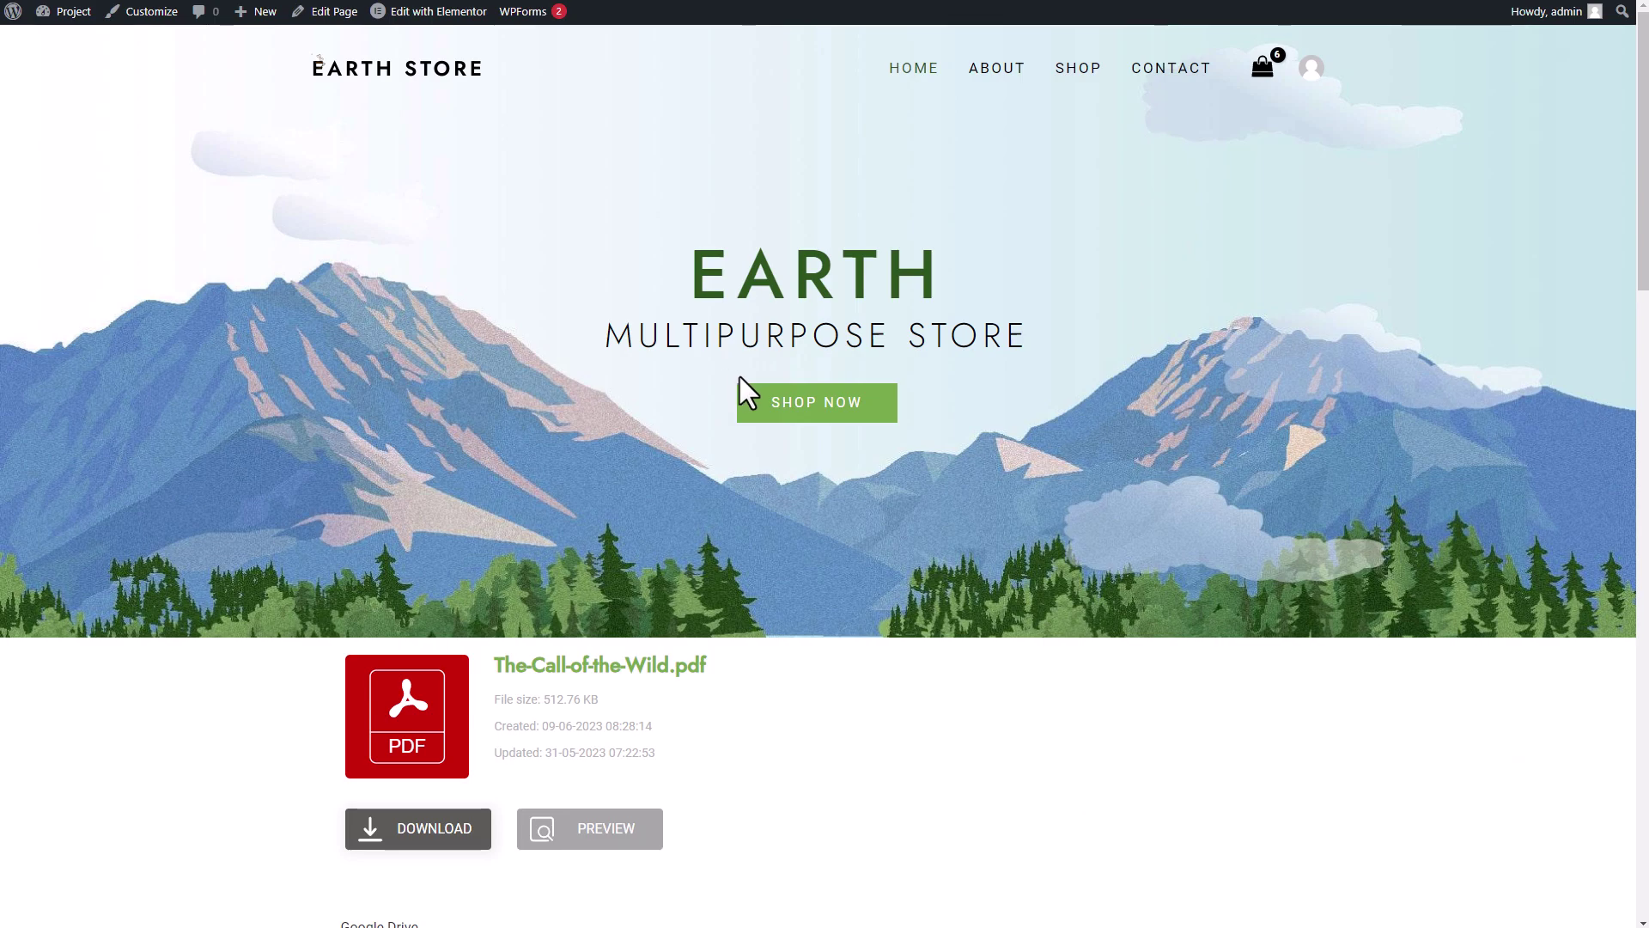
- Reload the page and unlock the Protected: Google Drive form by entering the category password
{"action": "key", "text": "F5"}
{"action": "scroll", "coordinate": [740, 376], "scroll_direction": "down", "scroll_amount": 5}
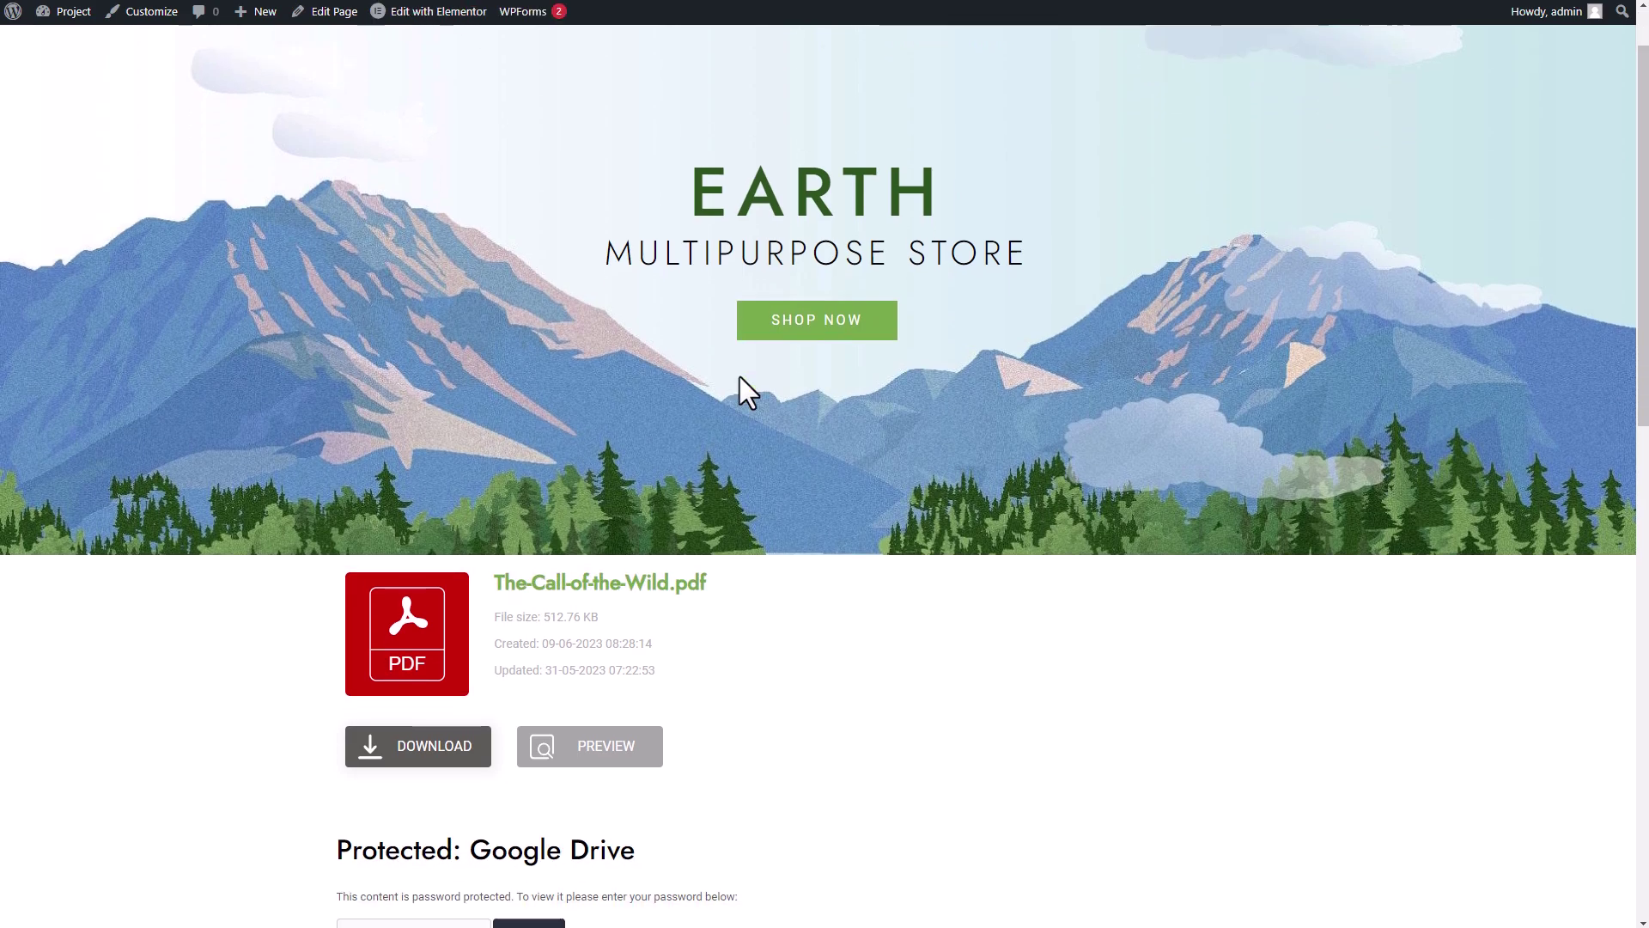
{"action": "scroll", "coordinate": [739, 376], "scroll_direction": "down", "scroll_amount": 2}
{"action": "left_click", "coordinate": [434, 417]}
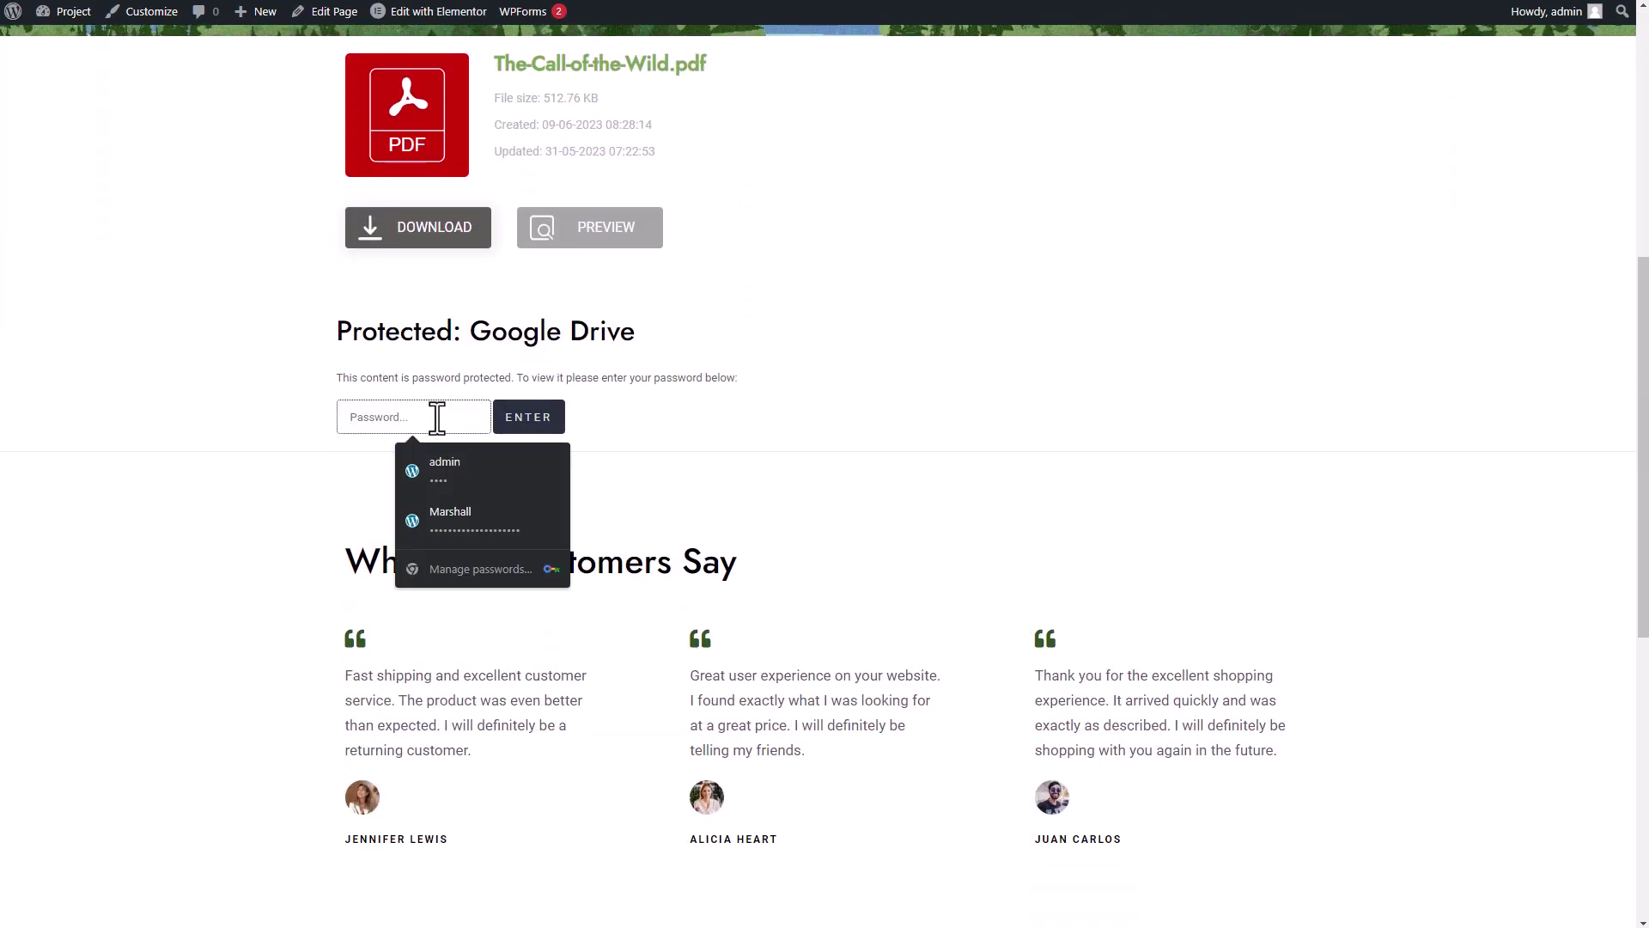
{"action": "type", "text": "1234"}
{"action": "key", "text": "Return"}
{"action": "scroll", "coordinate": [832, 541], "scroll_direction": "down", "scroll_amount": 3}
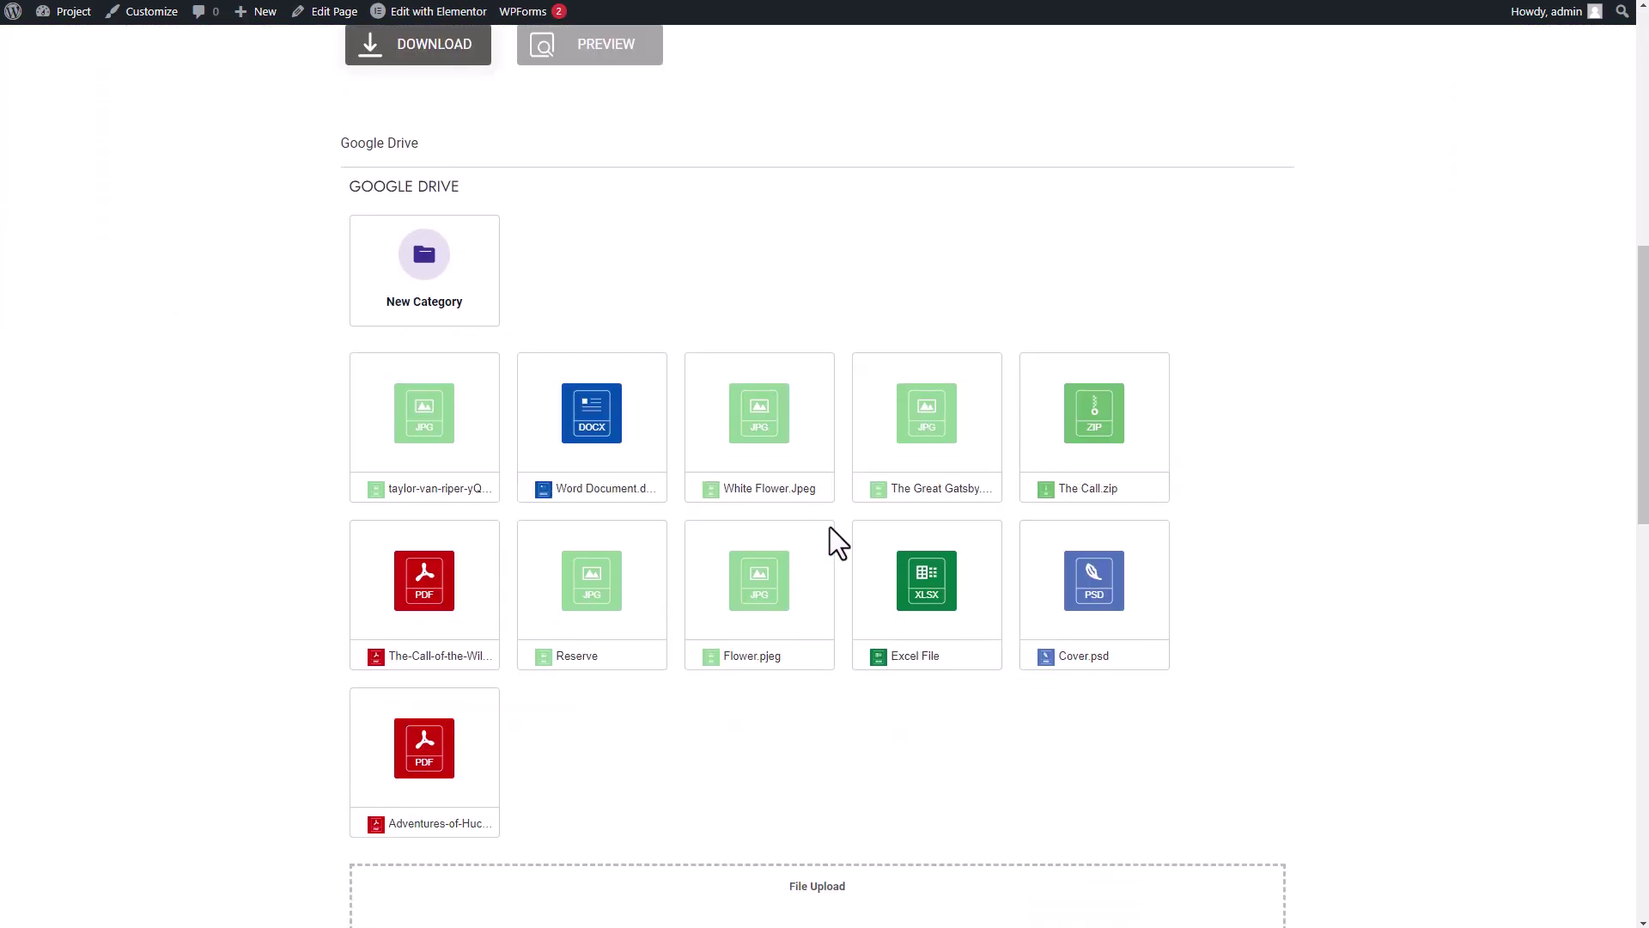
{"action": "scroll", "coordinate": [854, 517], "scroll_direction": "up", "scroll_amount": 1}
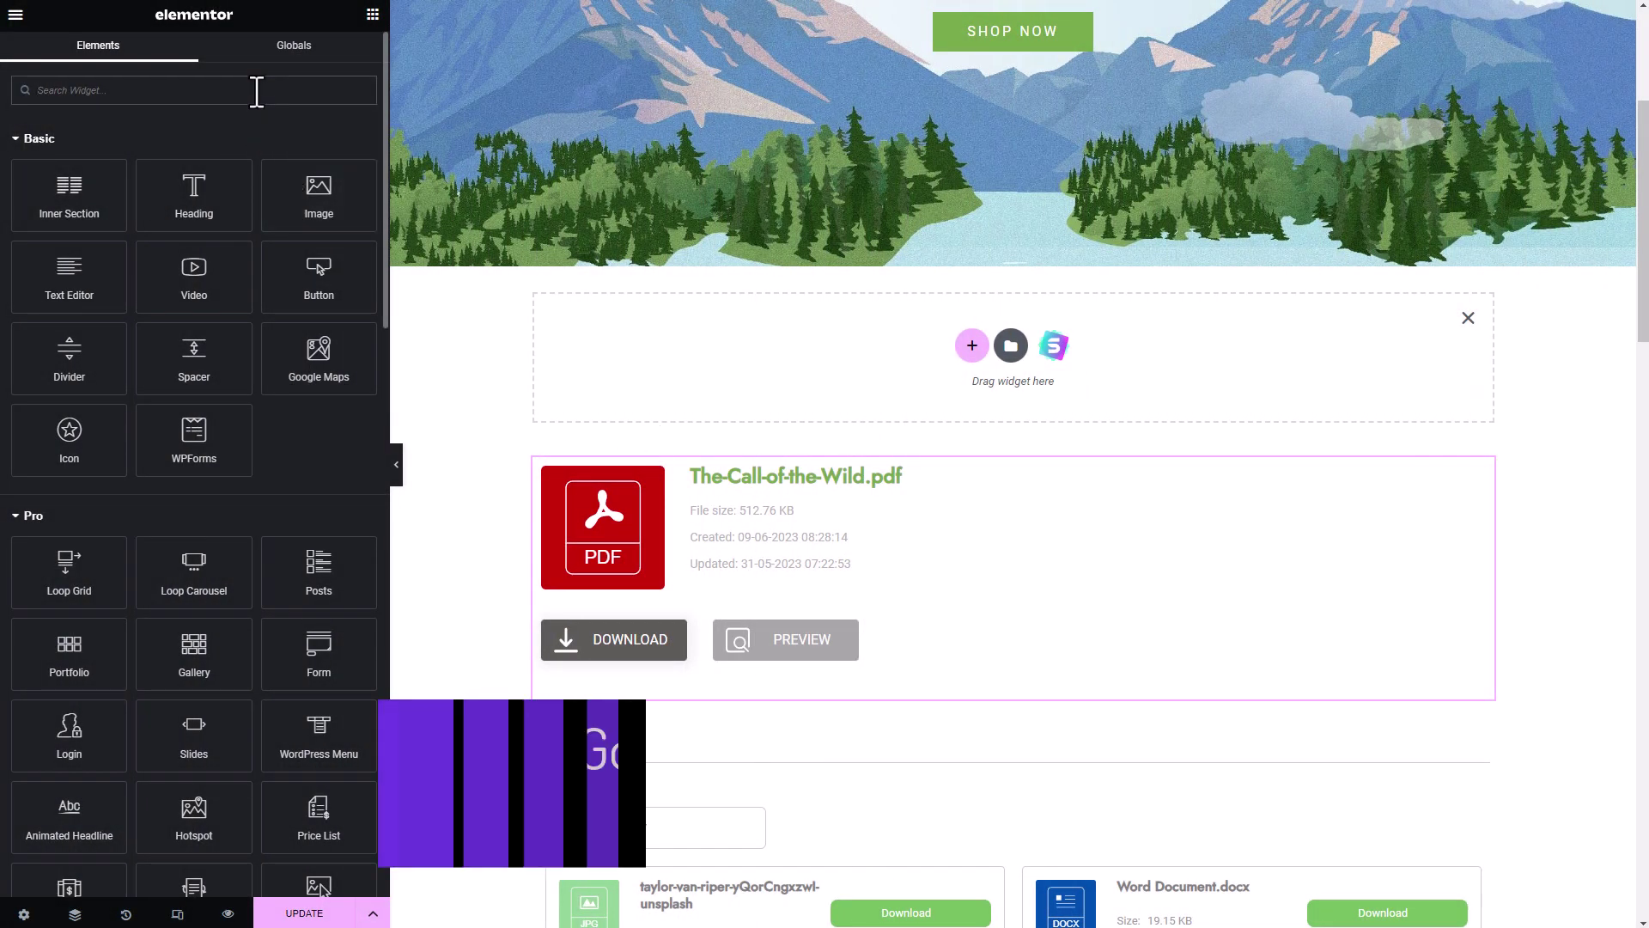
- Place the WP File Download Search widget, found by searching 'WP fi', above the PDF block
{"action": "type", "text": "WP file"}
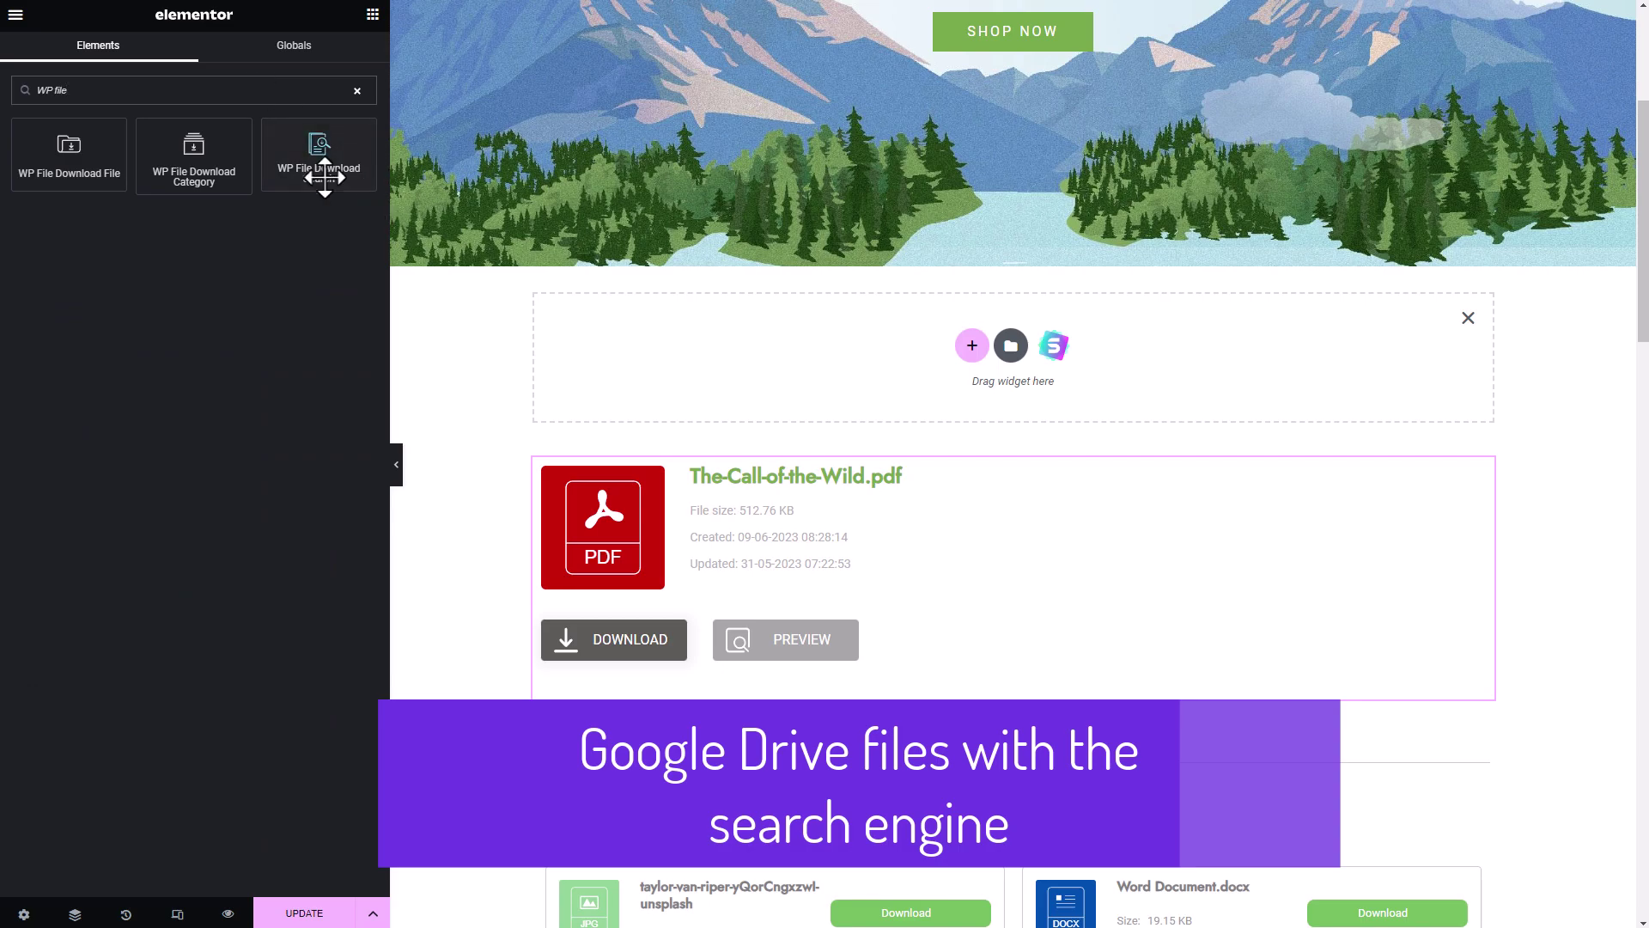
{"action": "left_click_drag", "start_coordinate": [323, 167], "coordinate": [497, 706]}
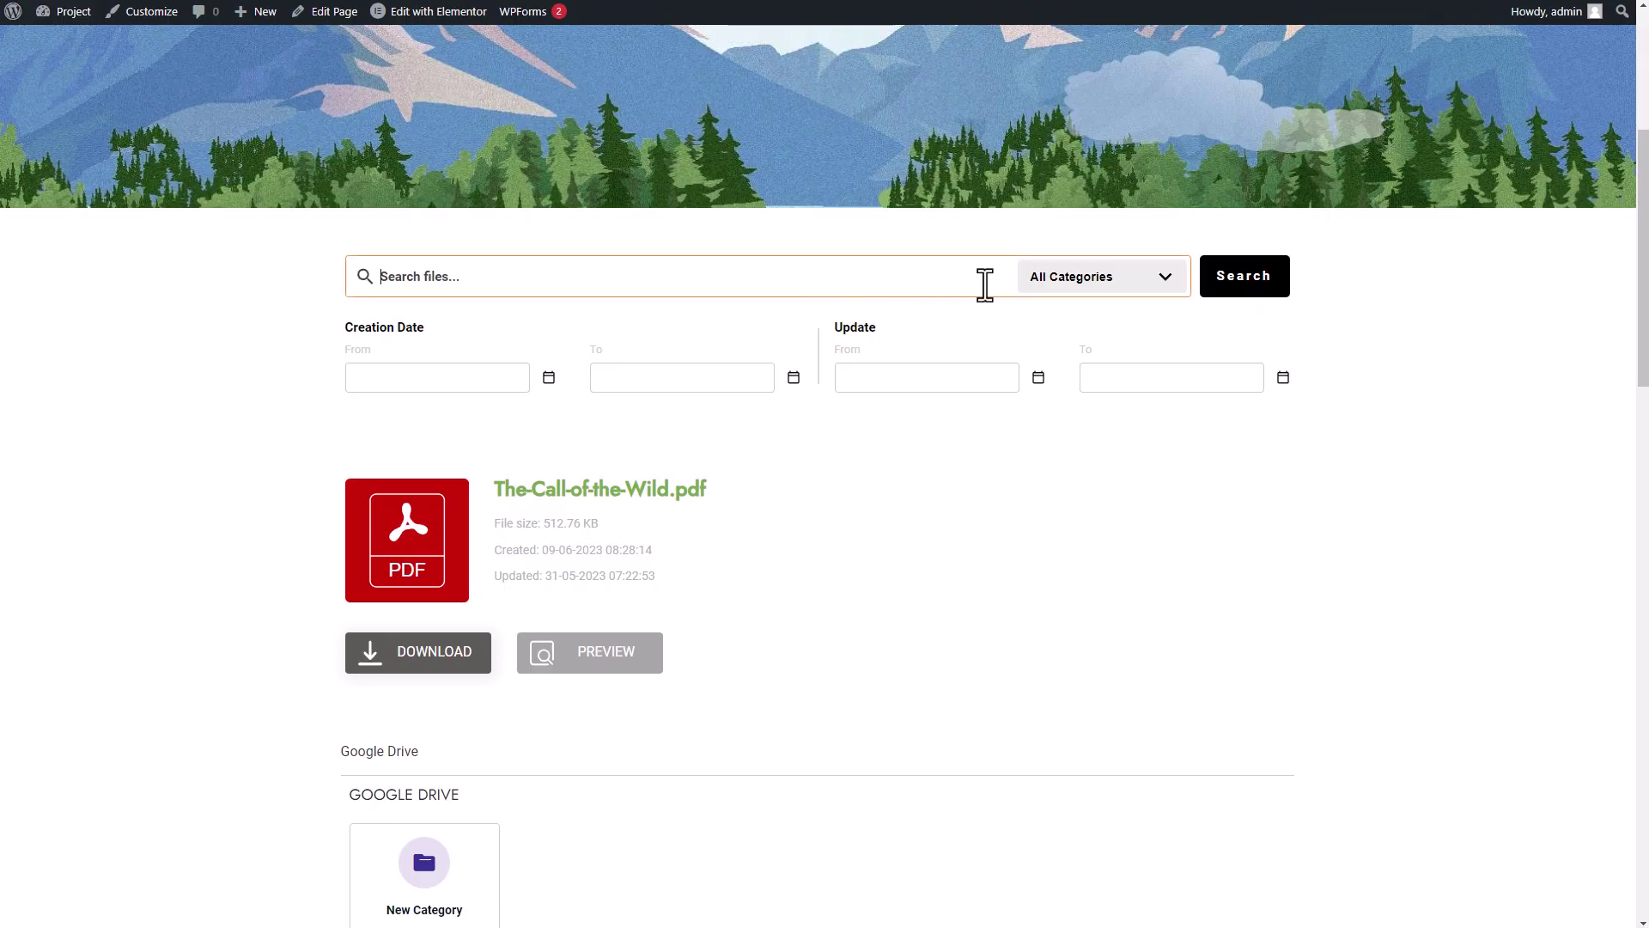
{"action": "left_click", "coordinate": [1119, 286]}
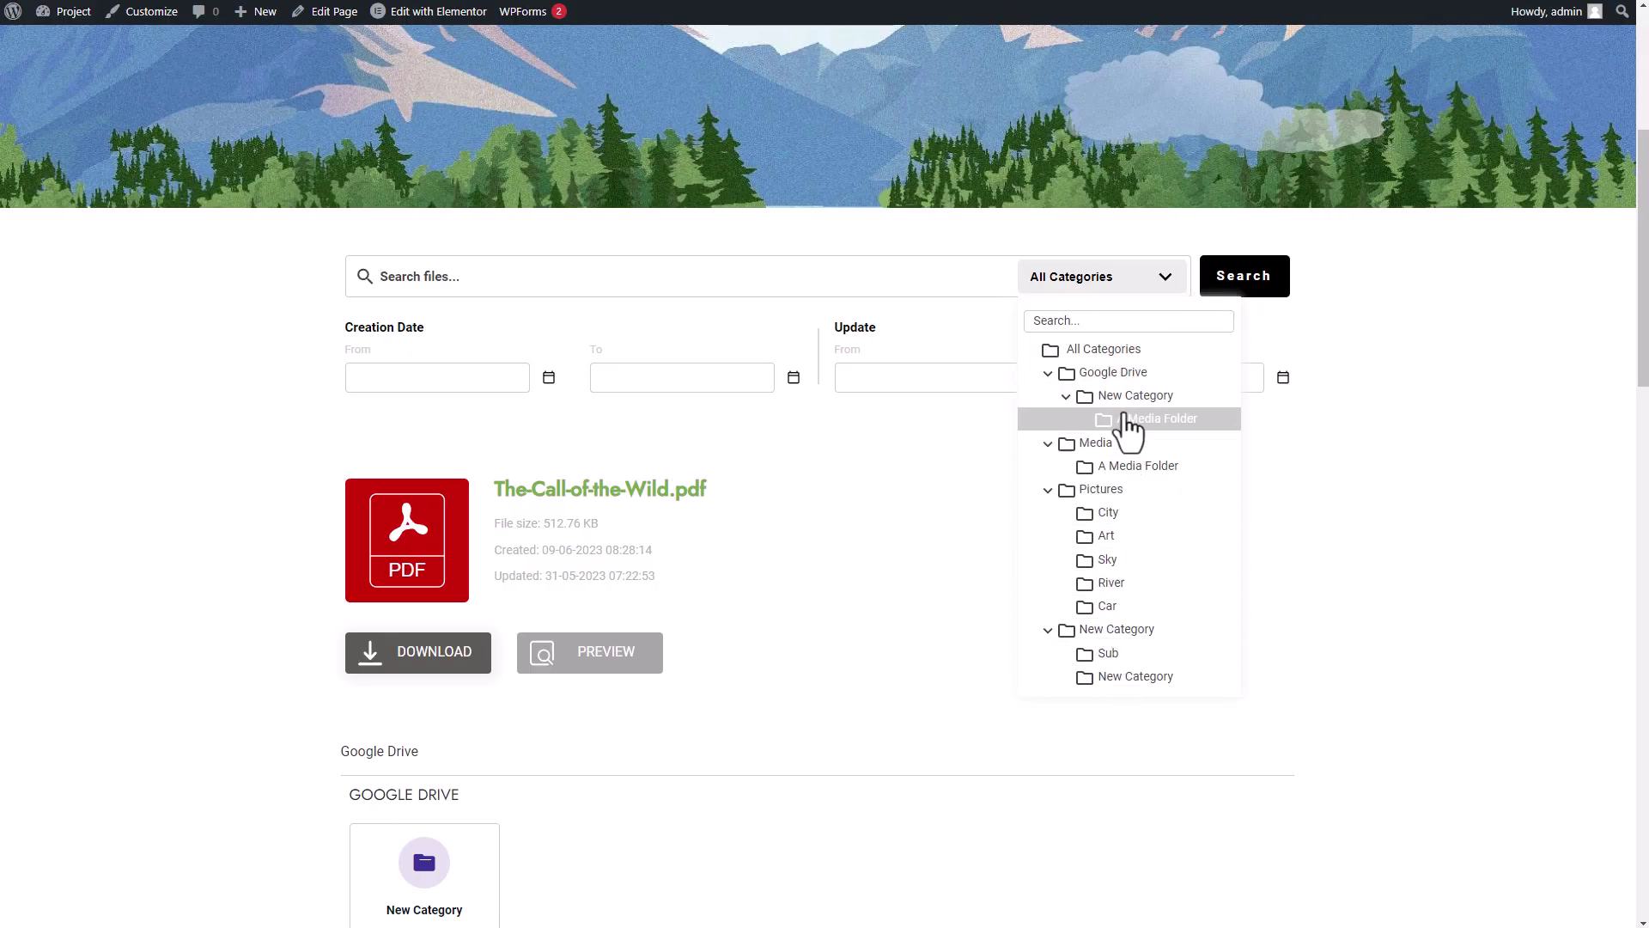
- Search A Media Folder, getting a results table of nine files dated 09-06-2023
{"action": "left_click", "coordinate": [1143, 420]}
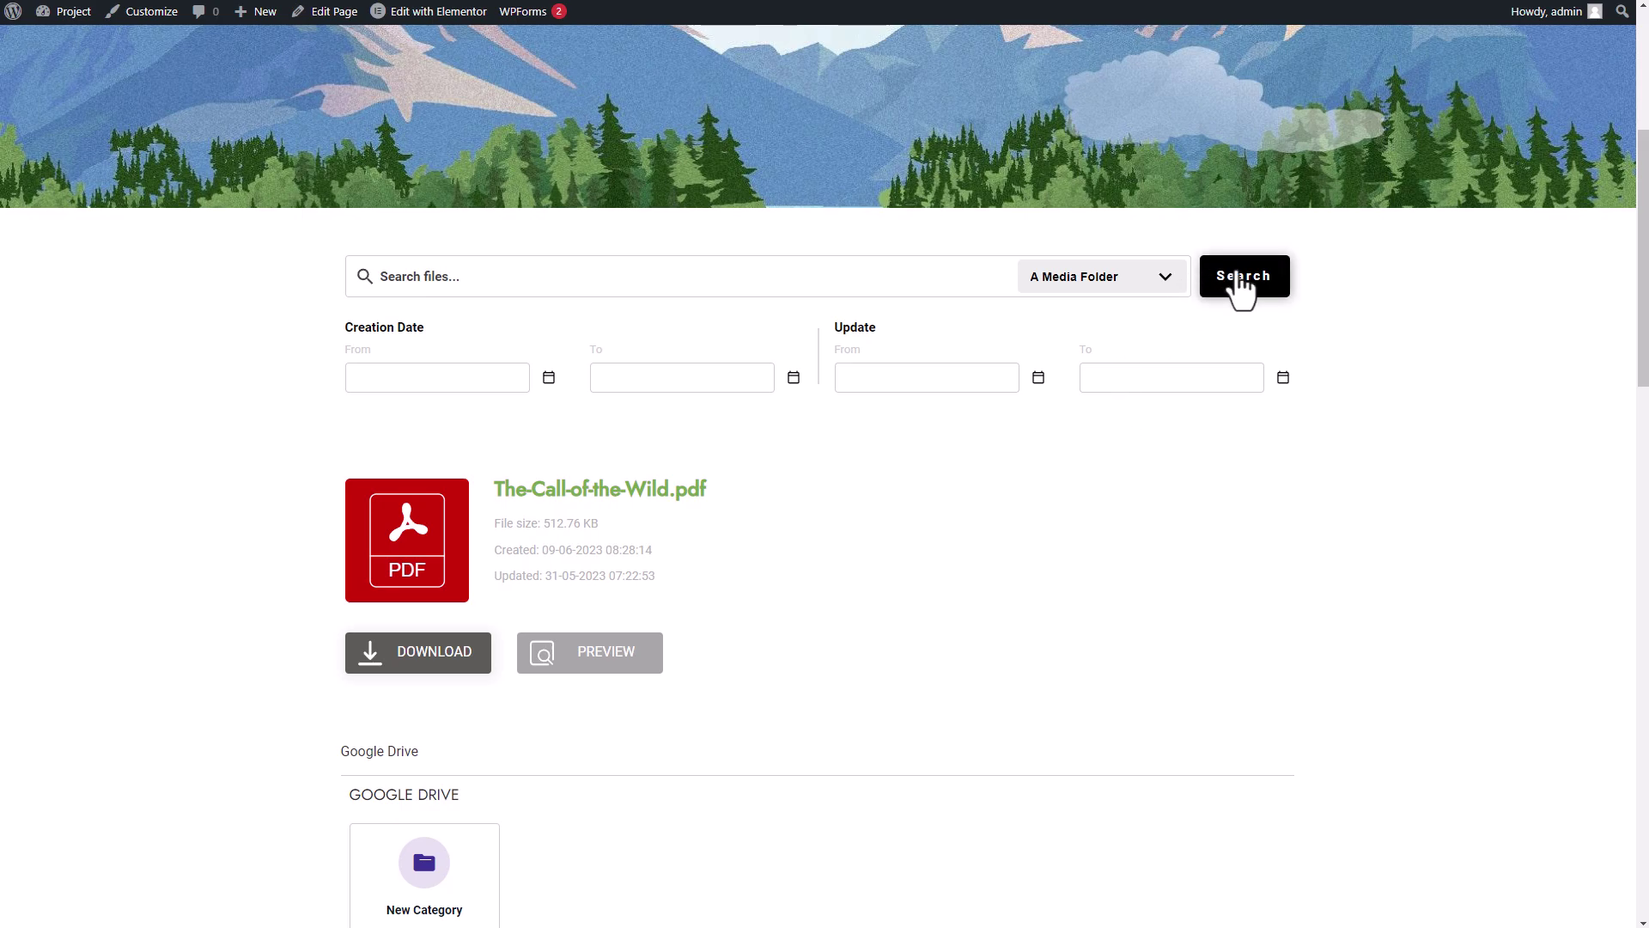
{"action": "left_click", "coordinate": [1237, 283]}
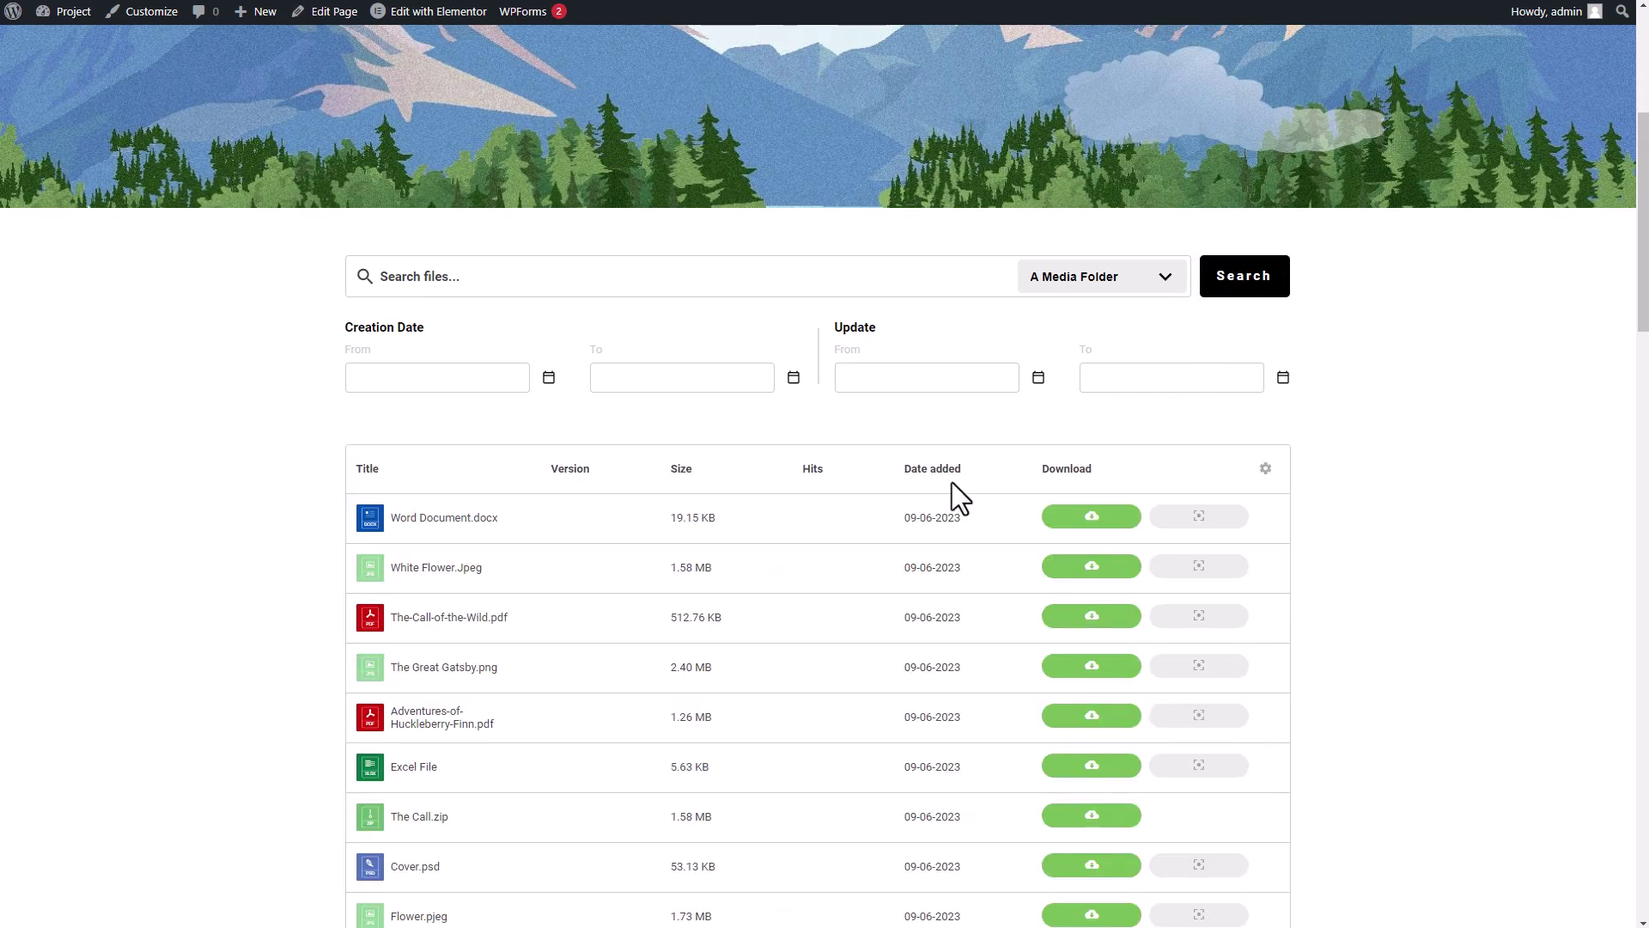
{"action": "scroll", "coordinate": [952, 482], "scroll_direction": "down", "scroll_amount": 4}
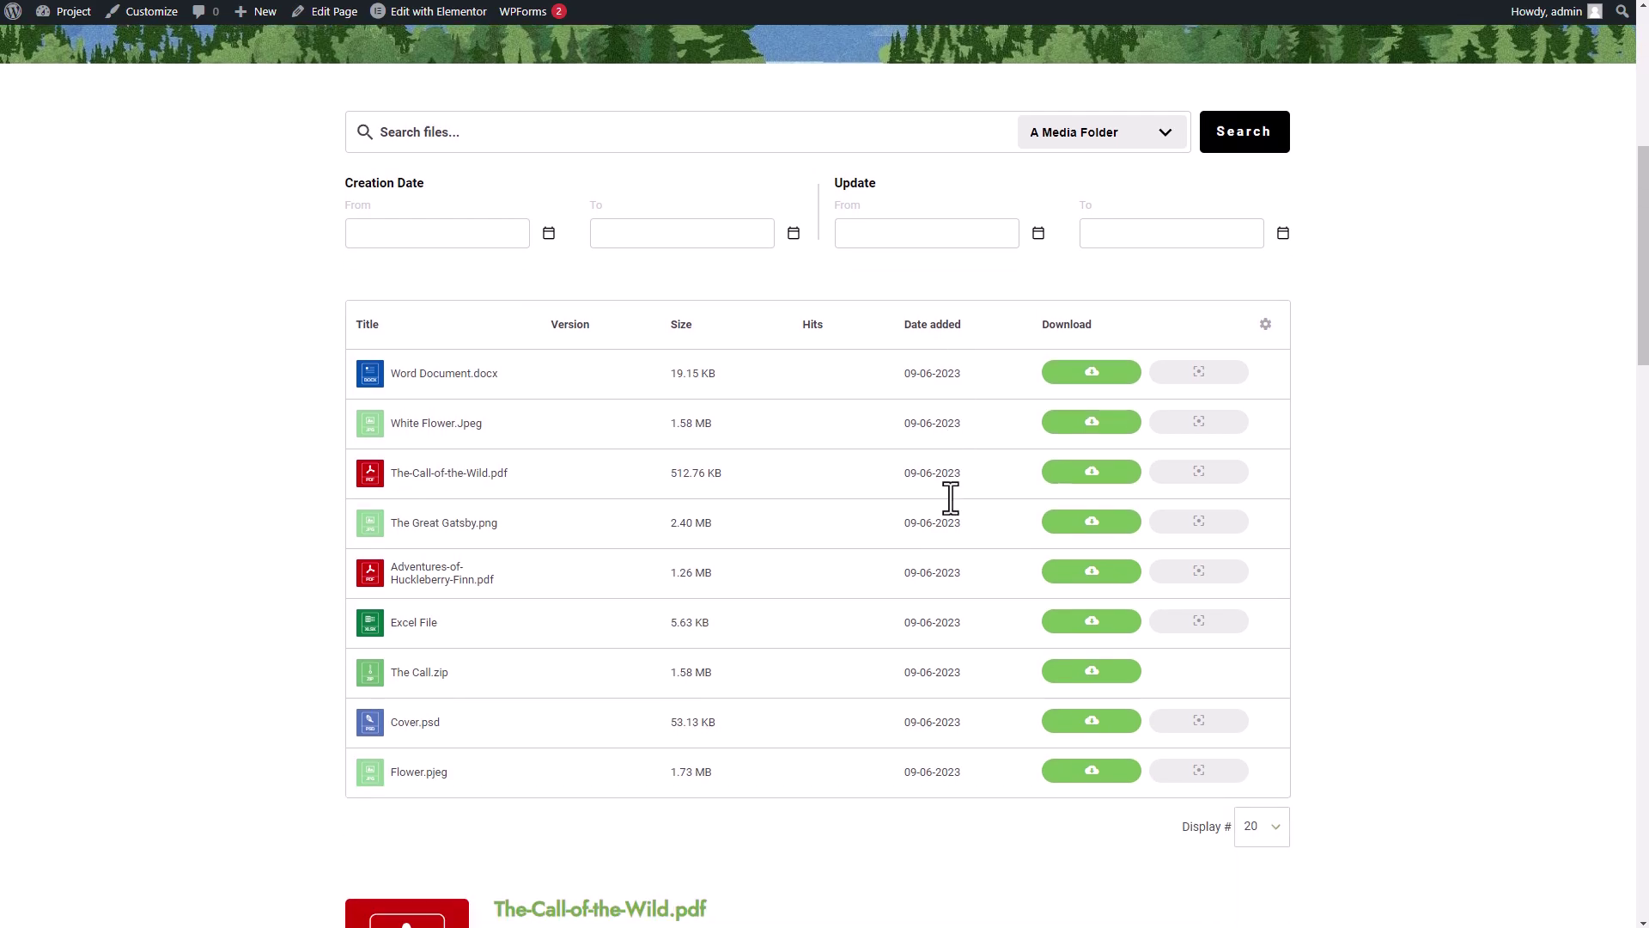
{"action": "scroll", "coordinate": [946, 497], "scroll_direction": "up", "scroll_amount": 3}
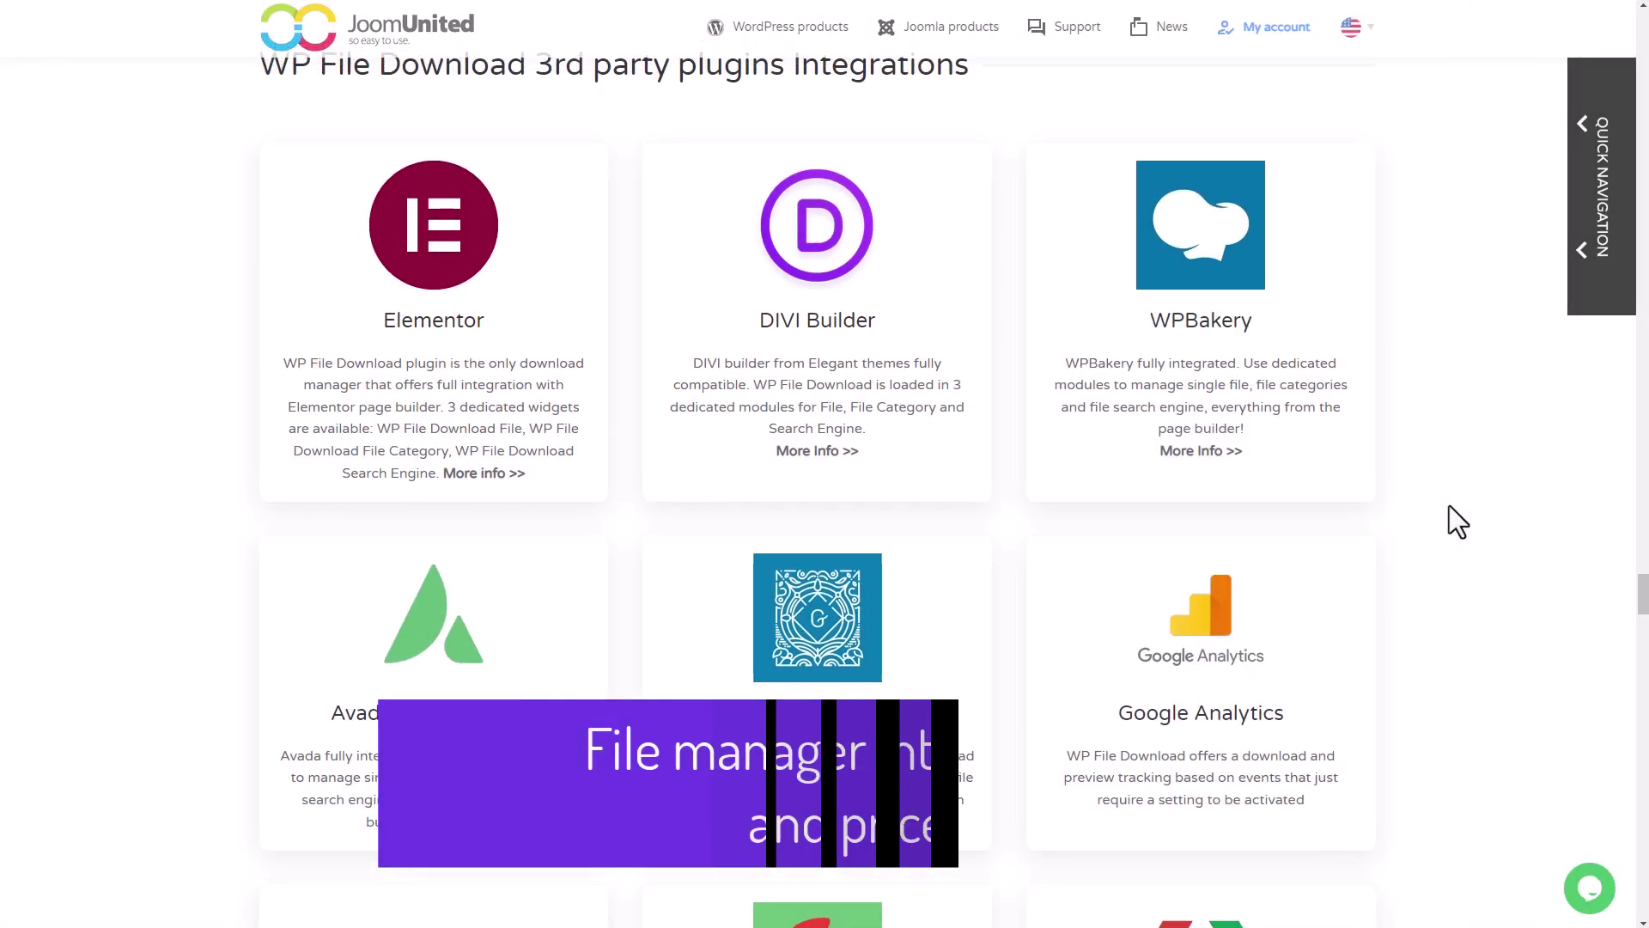
- Scroll past the integrations and cloud addon sections to the $49 and $69 pricing cards
{"action": "scroll", "coordinate": [1449, 523], "scroll_direction": "down", "scroll_amount": 1}
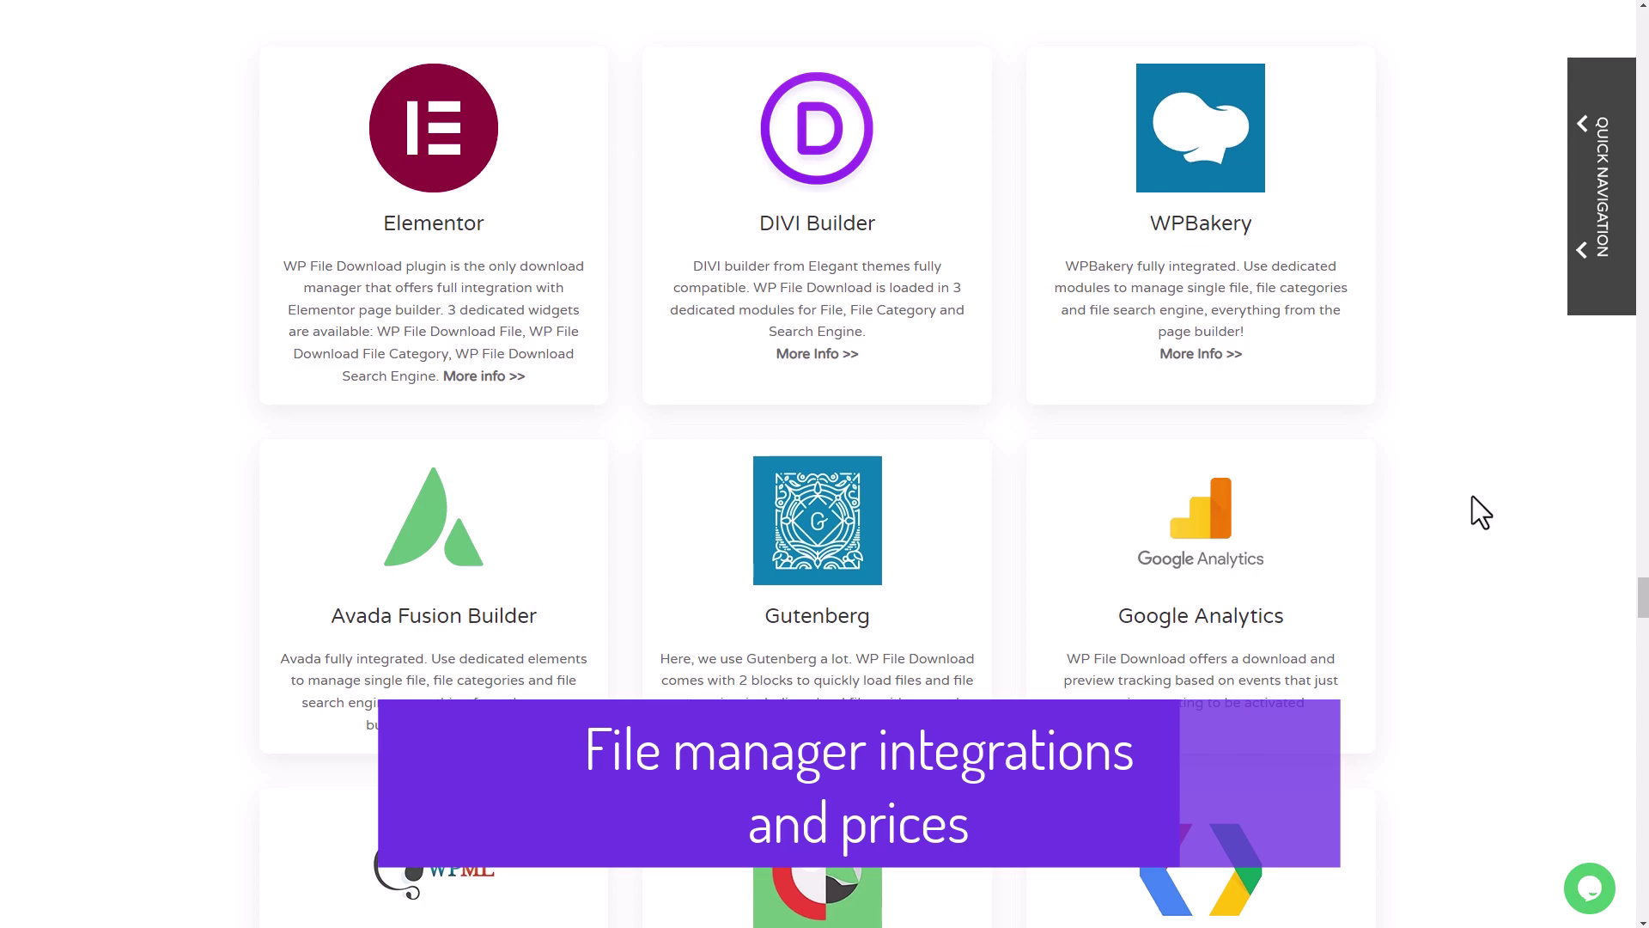
{"action": "scroll", "coordinate": [1461, 524], "scroll_direction": "down", "scroll_amount": 1}
{"action": "scroll", "coordinate": [1117, 564], "scroll_direction": "up", "scroll_amount": 2}
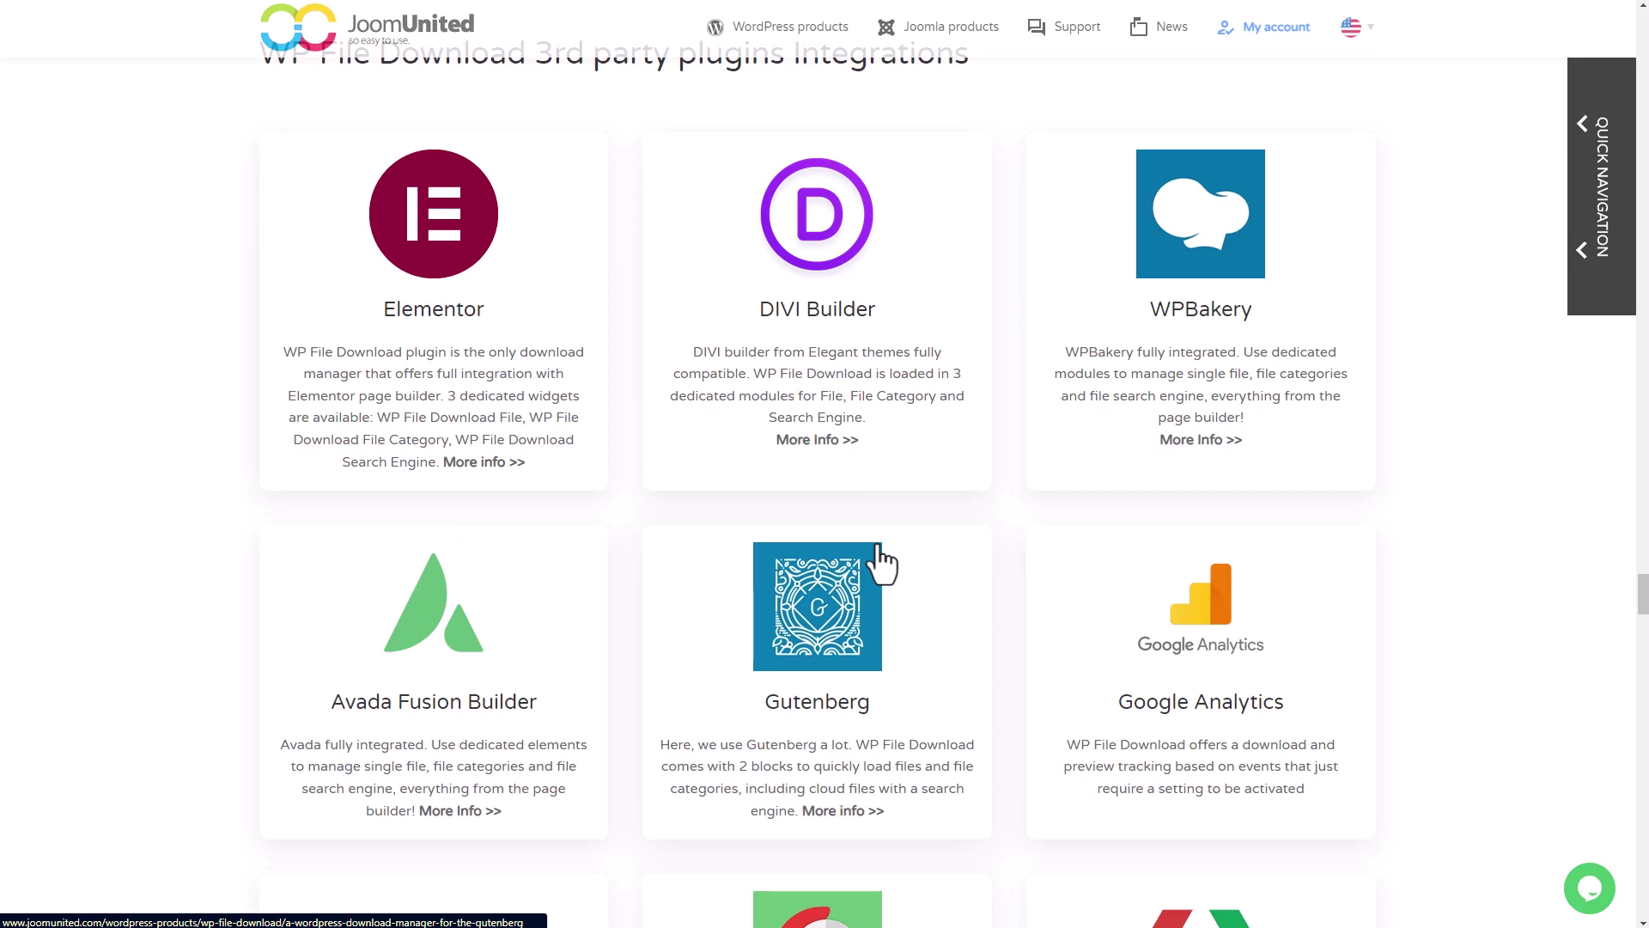
{"action": "scroll", "coordinate": [882, 563], "scroll_direction": "up", "scroll_amount": 15}
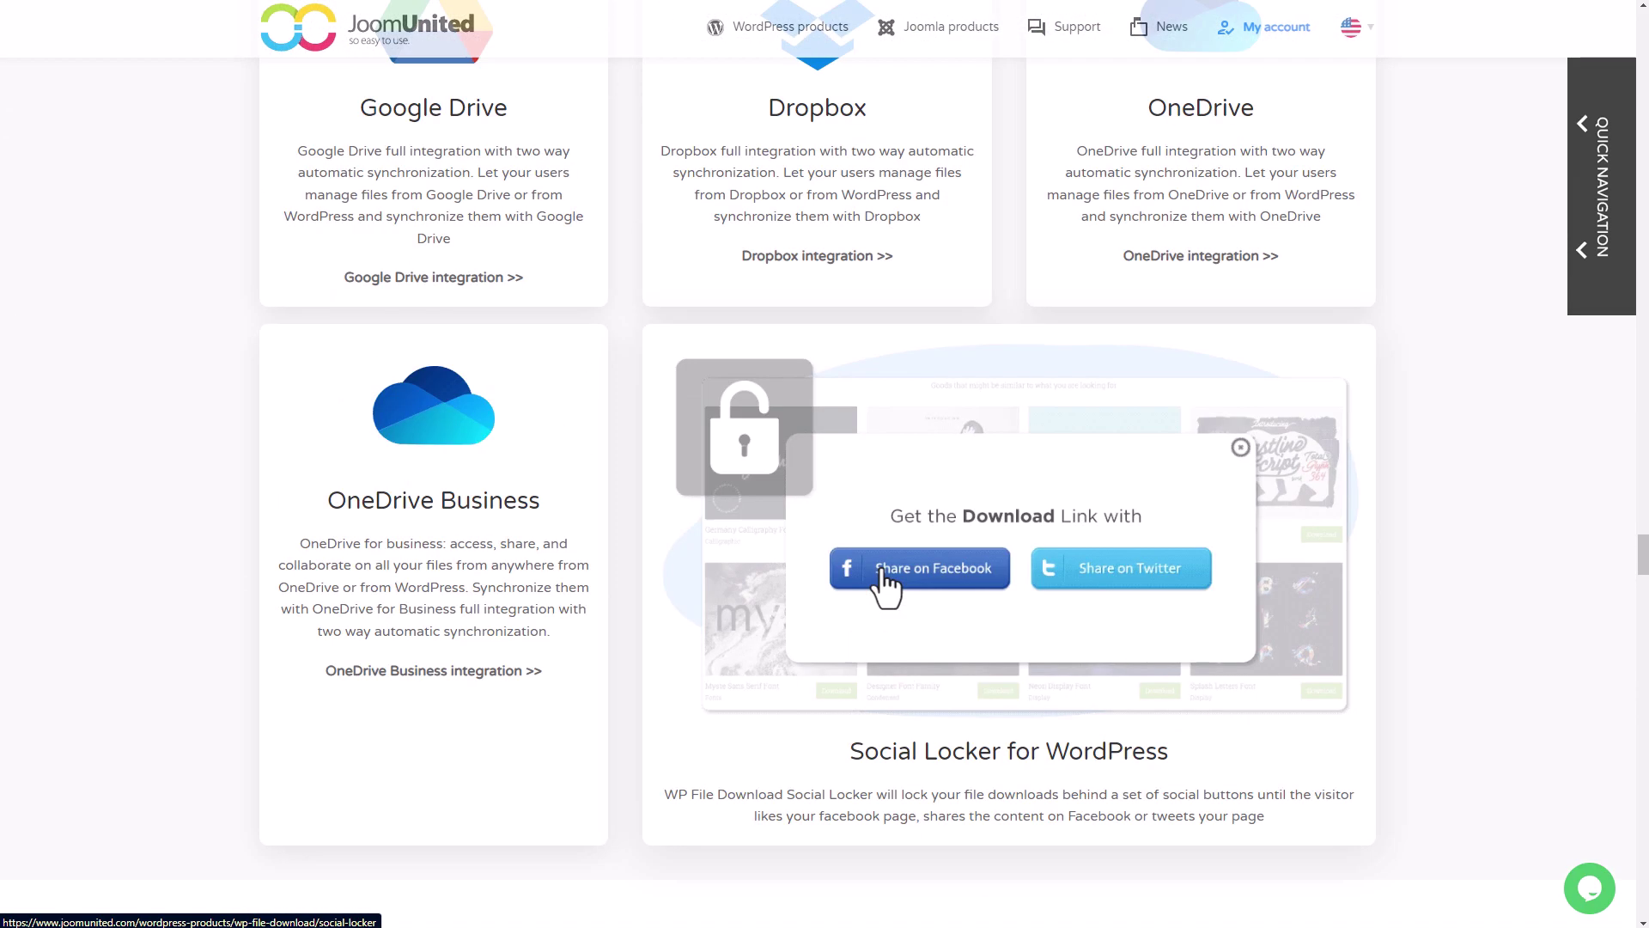
{"action": "scroll", "coordinate": [884, 589], "scroll_direction": "down", "scroll_amount": 2}
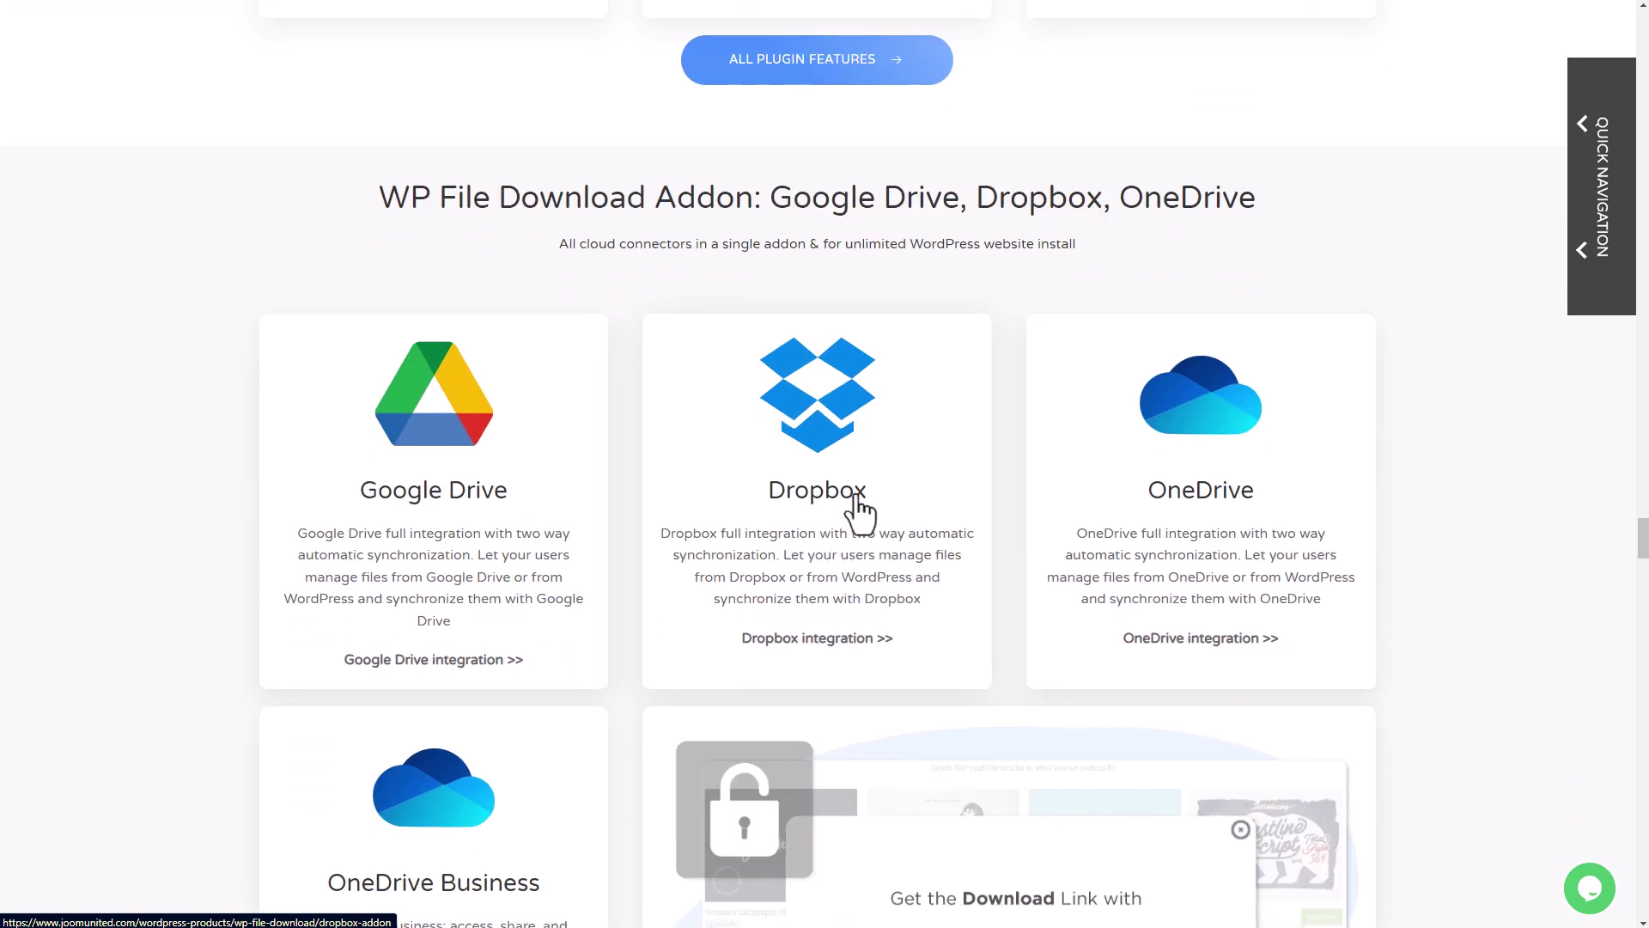
{"action": "scroll", "coordinate": [858, 516], "scroll_direction": "down", "scroll_amount": 1}
{"action": "left_click_drag", "start_coordinate": [410, 113], "coordinate": [1288, 121]}
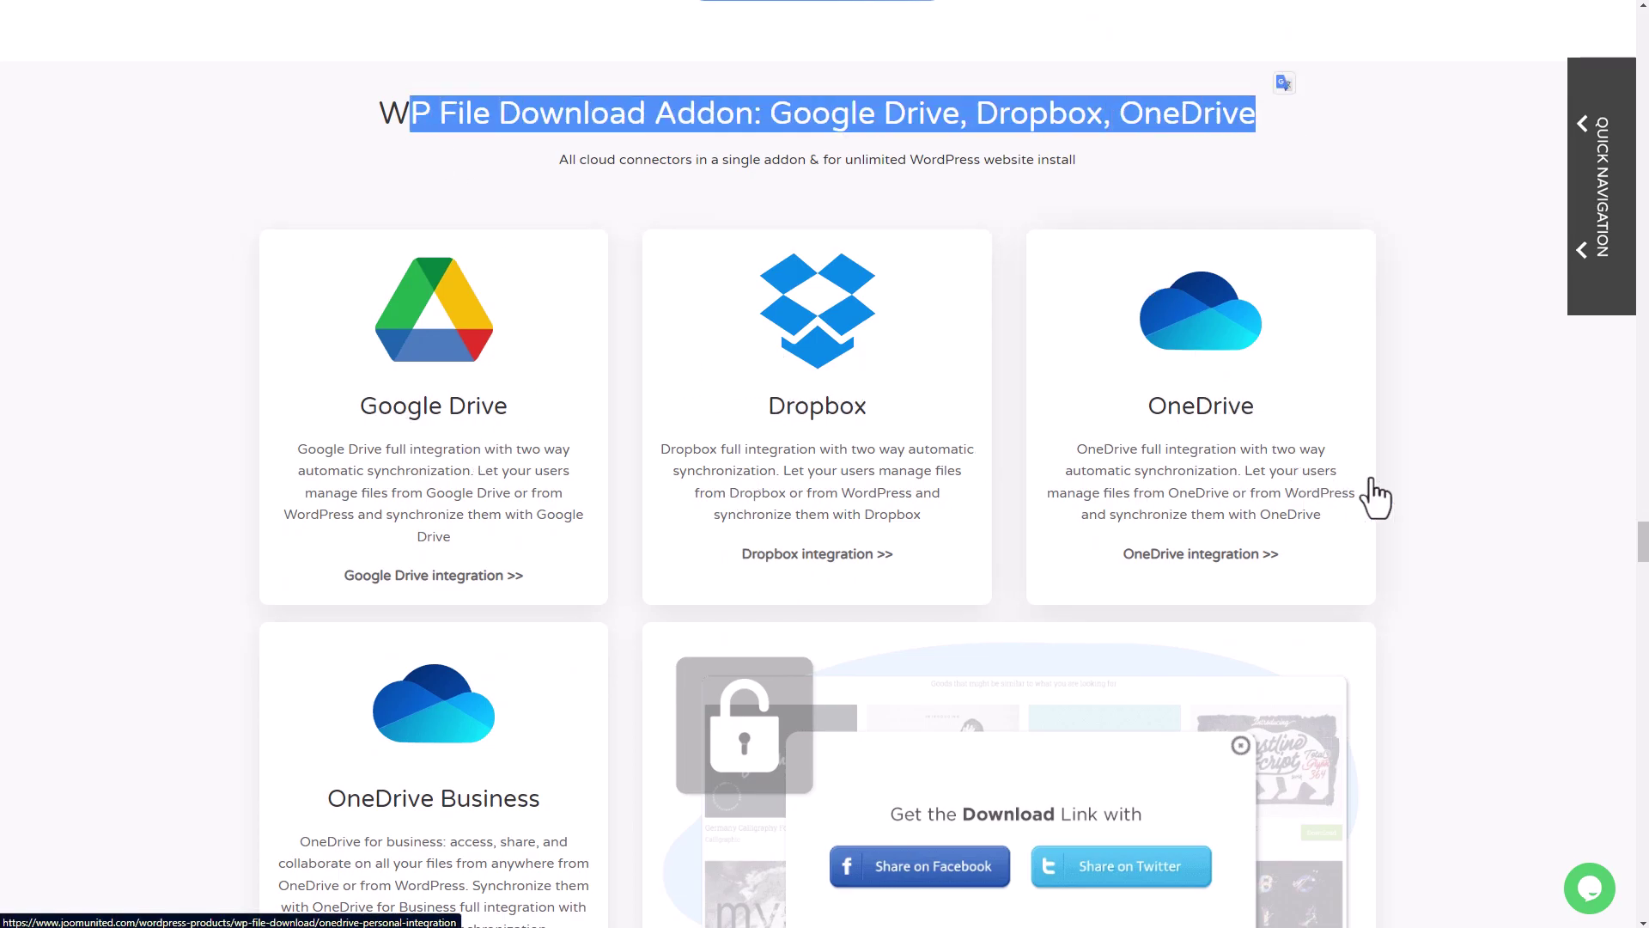
{"action": "left_click", "coordinate": [1431, 488]}
{"action": "scroll", "coordinate": [1435, 489], "scroll_direction": "down", "scroll_amount": 20}
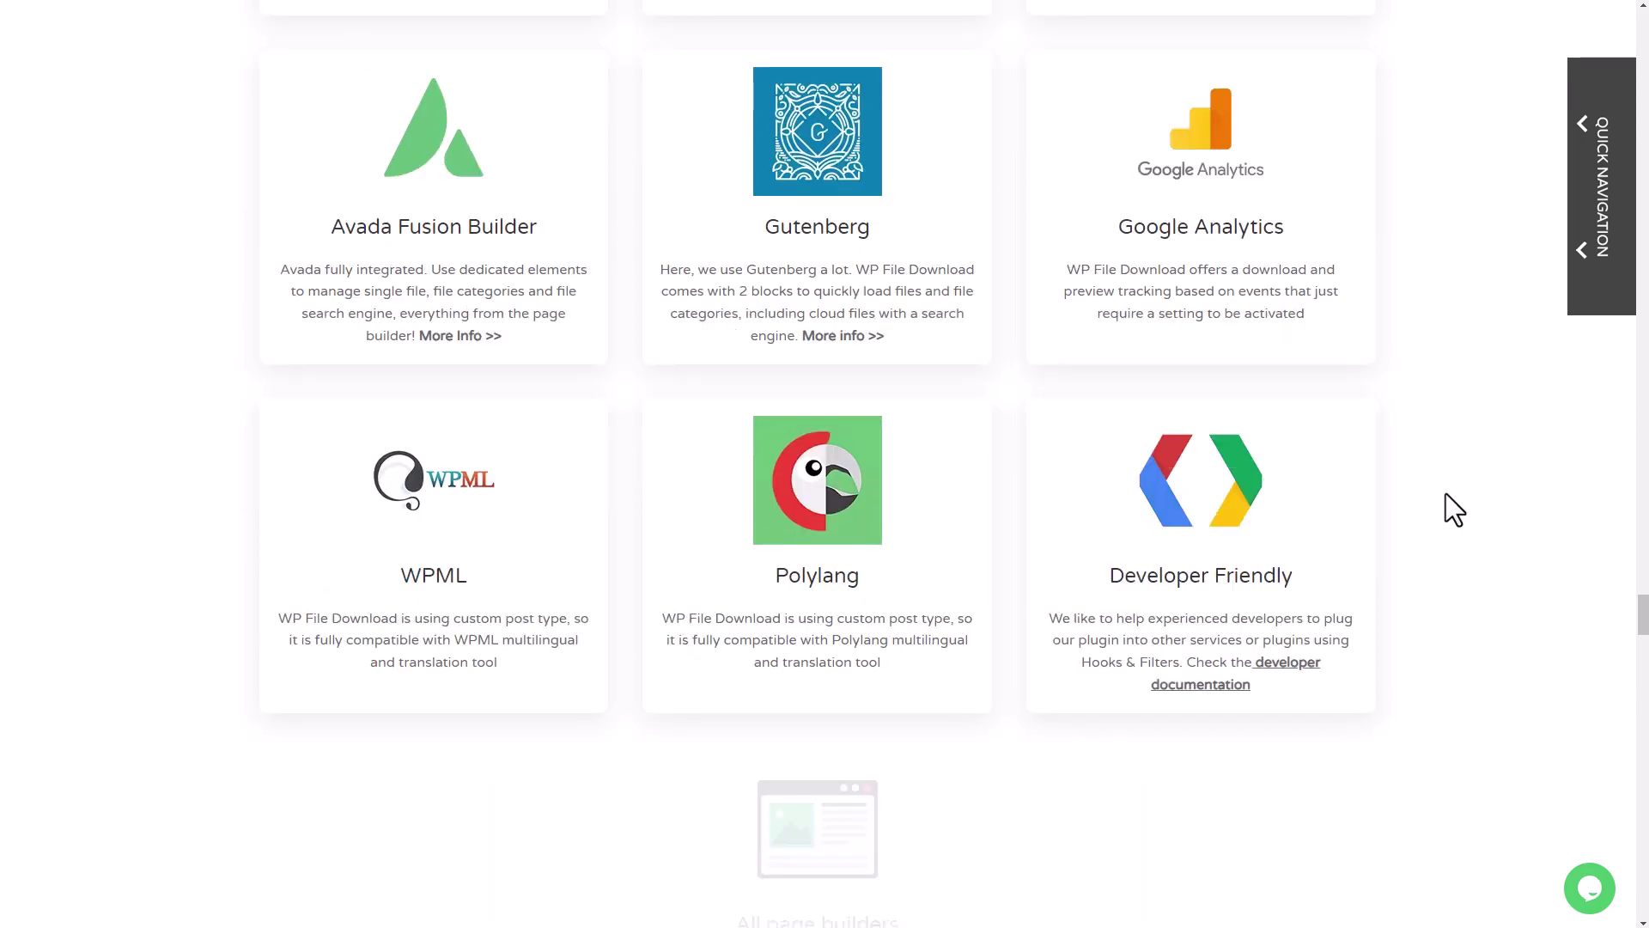
{"action": "scroll", "coordinate": [1446, 491], "scroll_direction": "down", "scroll_amount": 12}
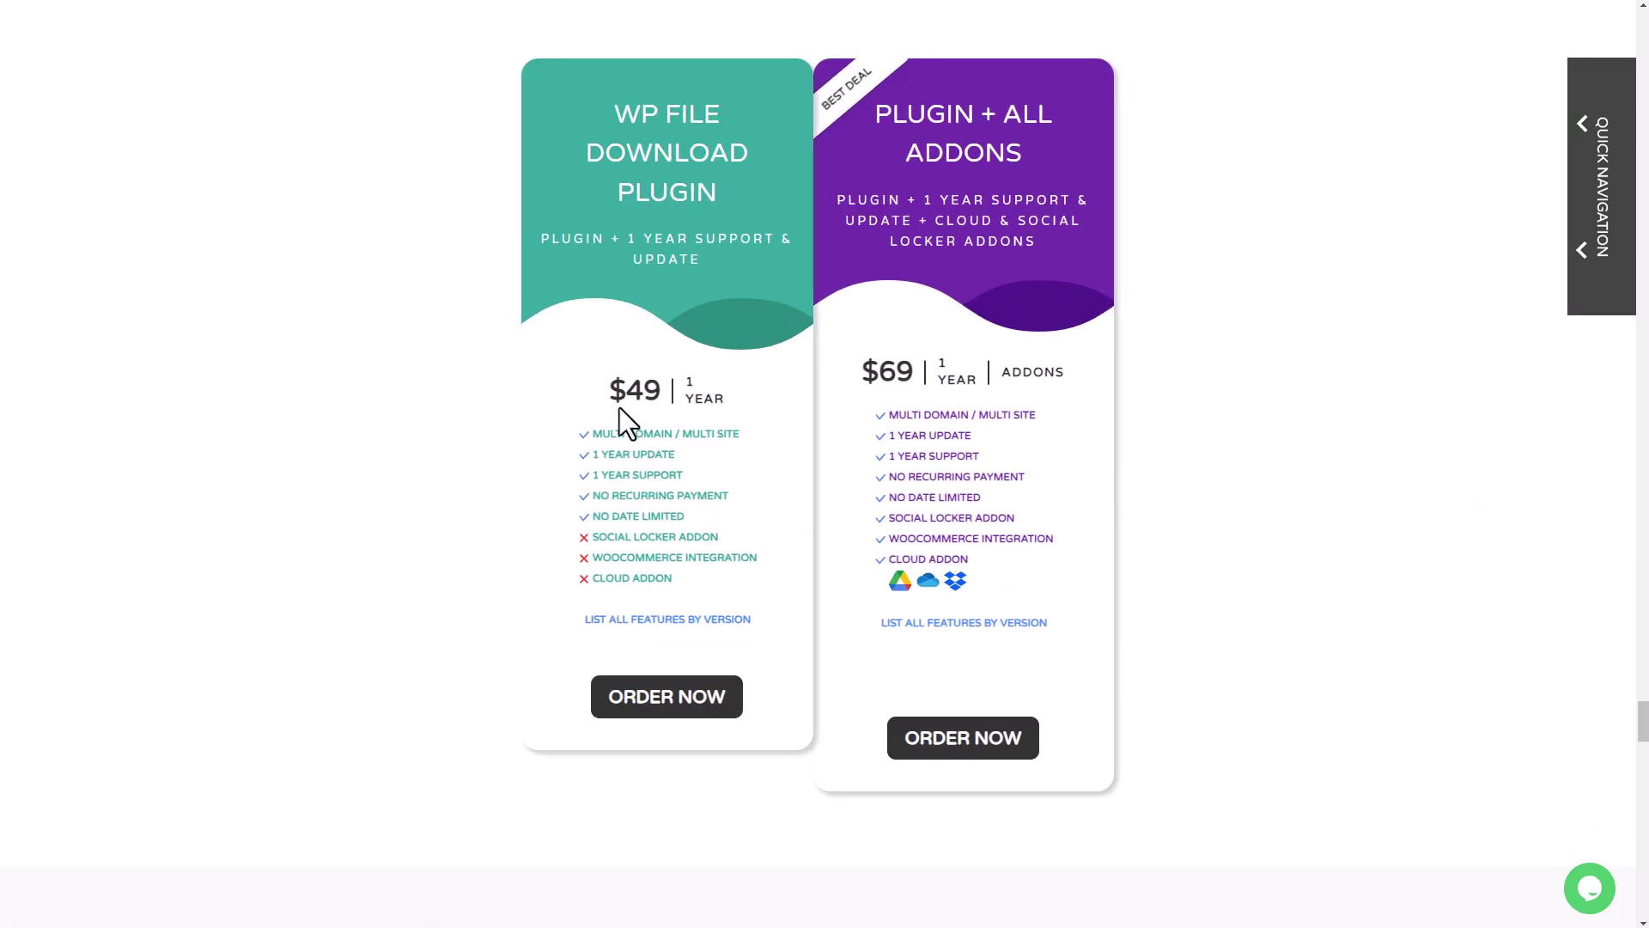